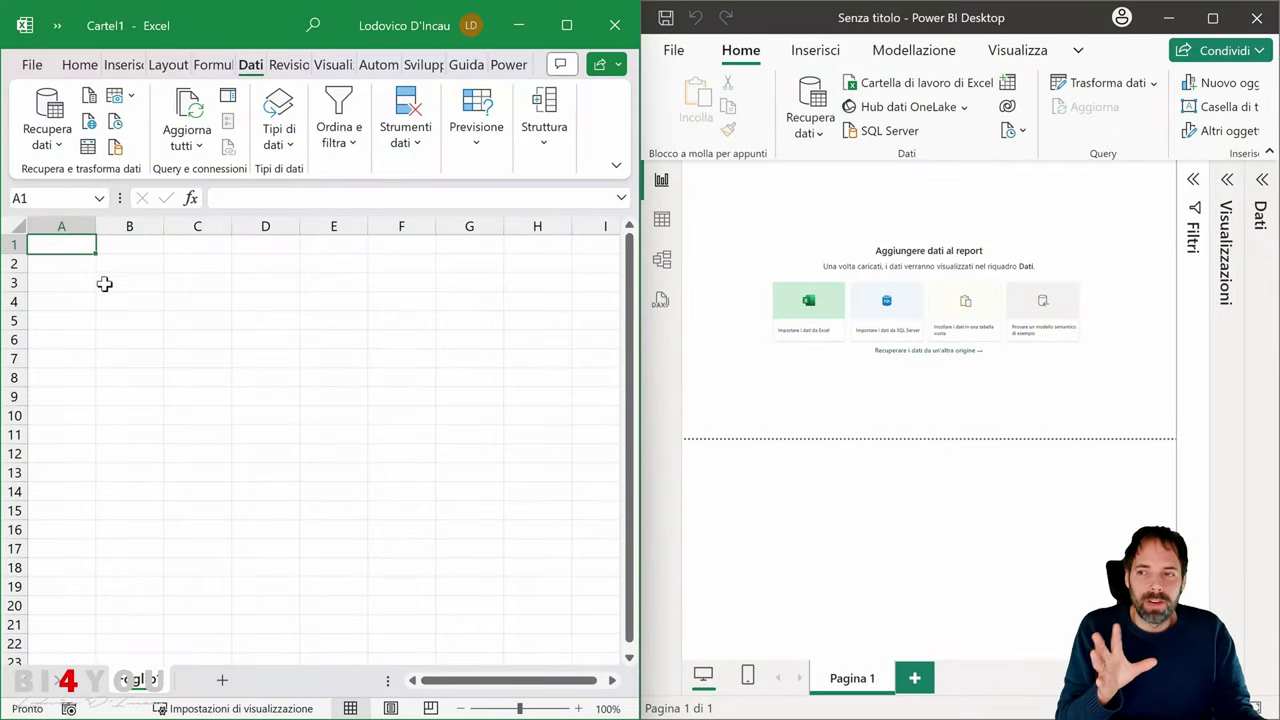
Look over Excel's list of data import sources, then close it.
click(48, 118)
mouse_move(123, 377)
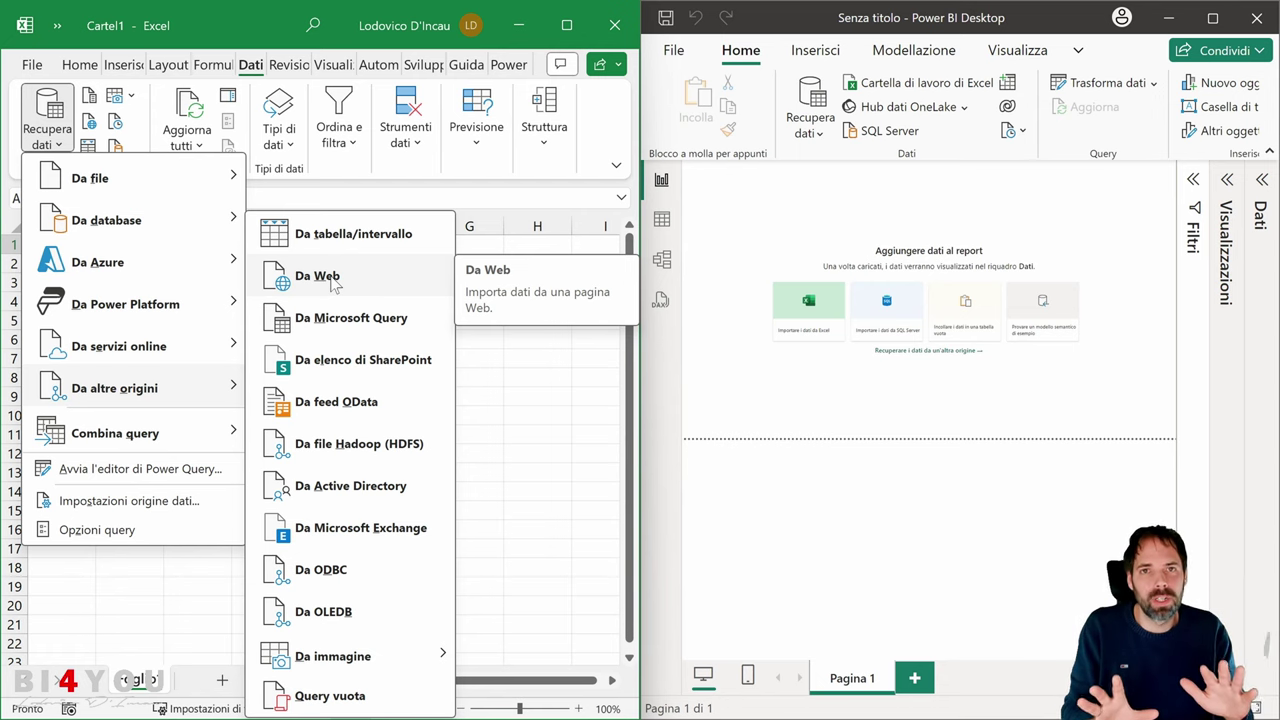
click(545, 372)
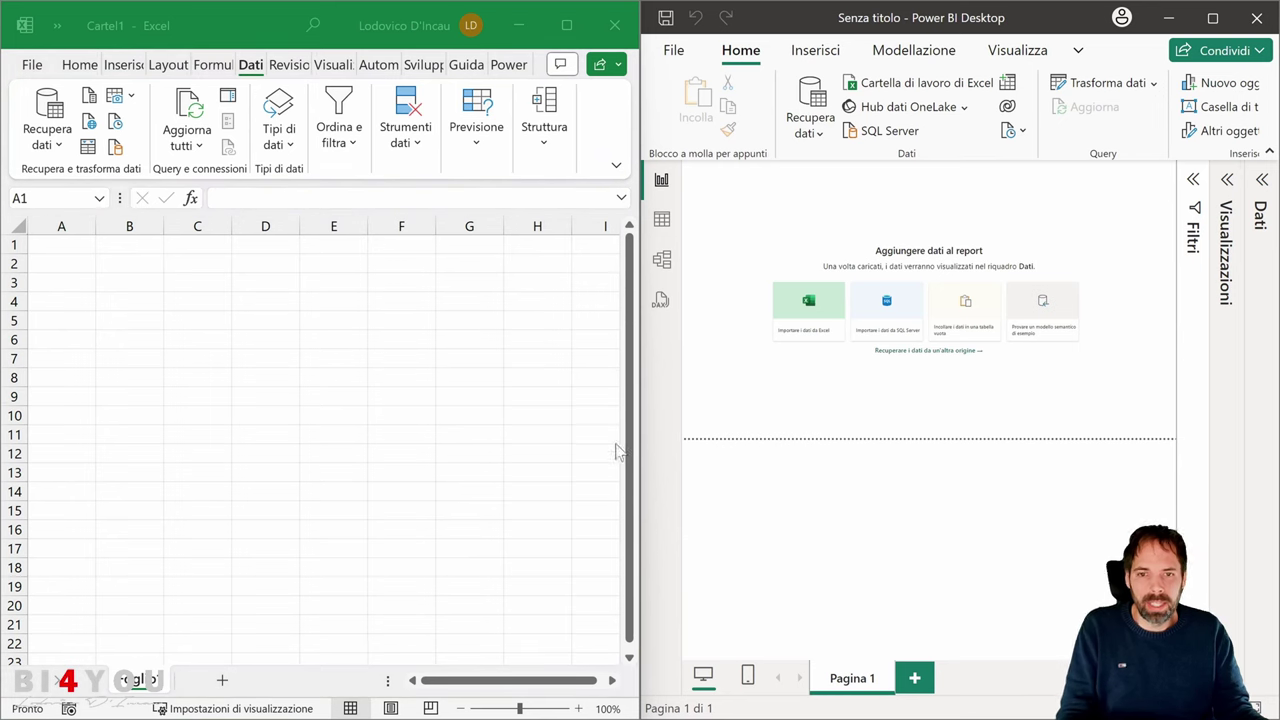
Open a File Explorer window at Home and scroll through its navigation pane.
key(super+e)
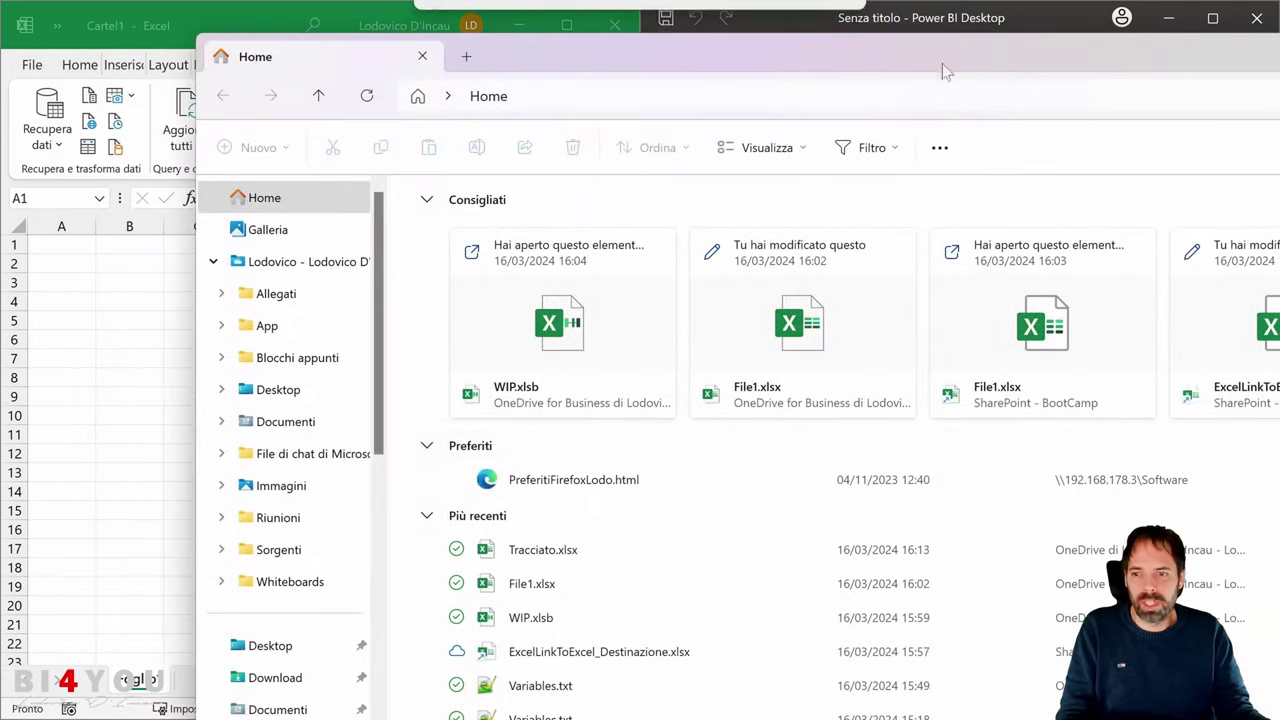
scroll(240, 330, down, 4)
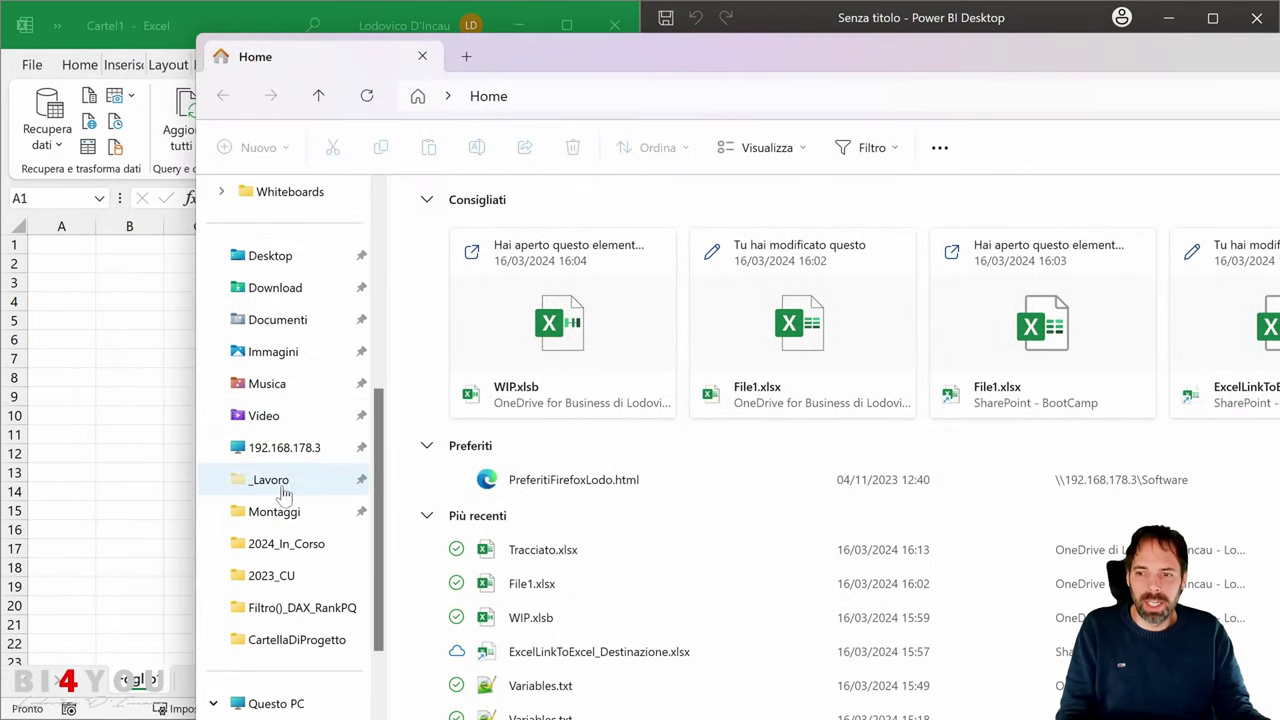
scroll(297, 450, up, 2)
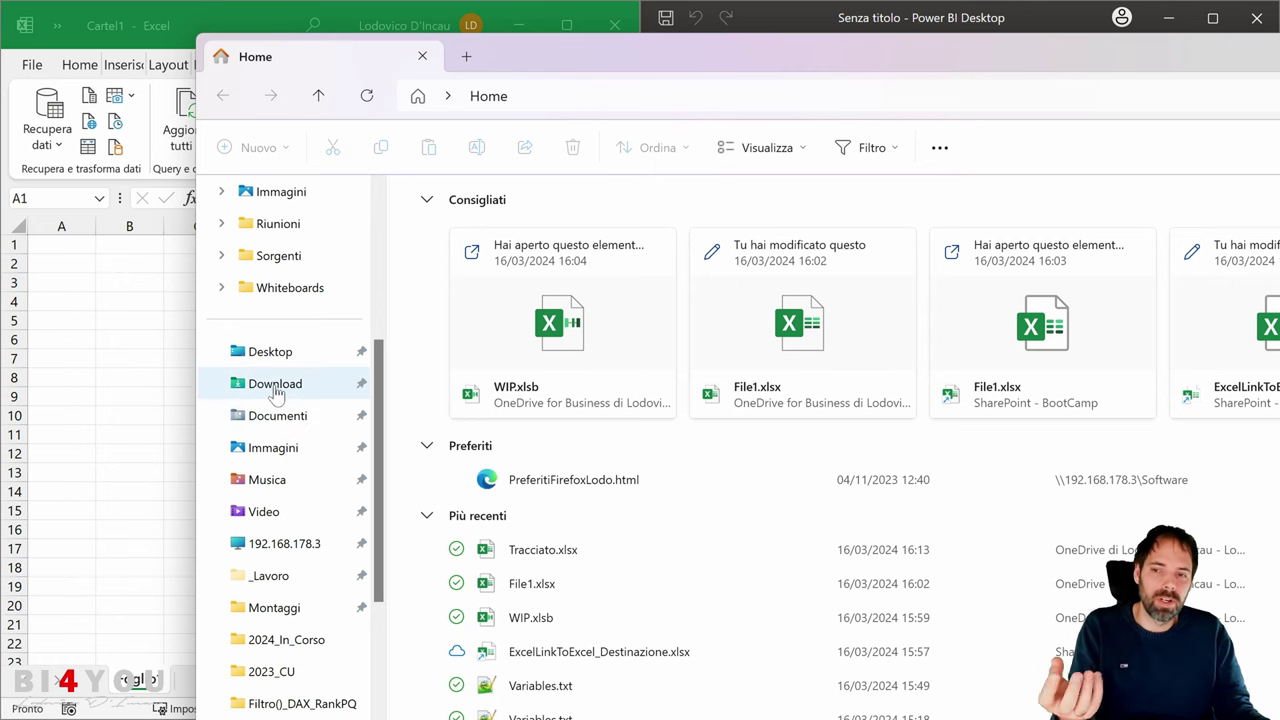
scroll(290, 360, up, 3)
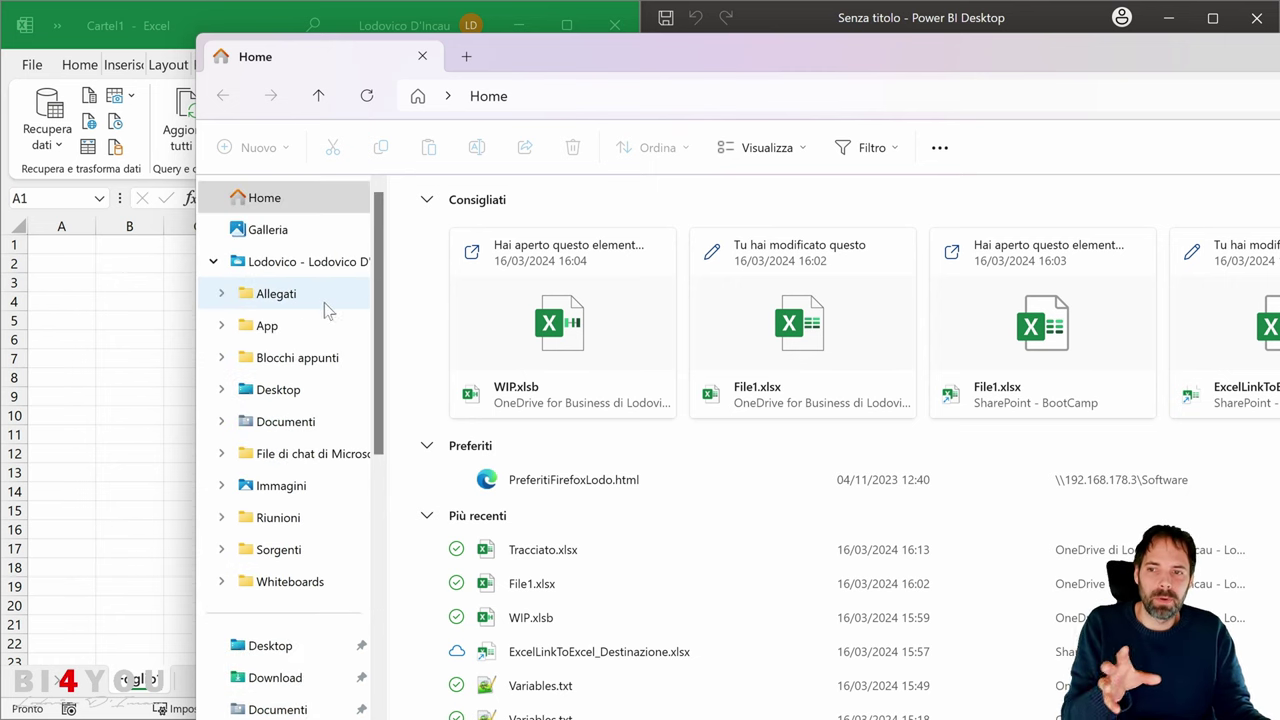
Return to Excel and show the From File import sources, including Da cartella.
click(120, 254)
click(47, 125)
mouse_move(90, 178)
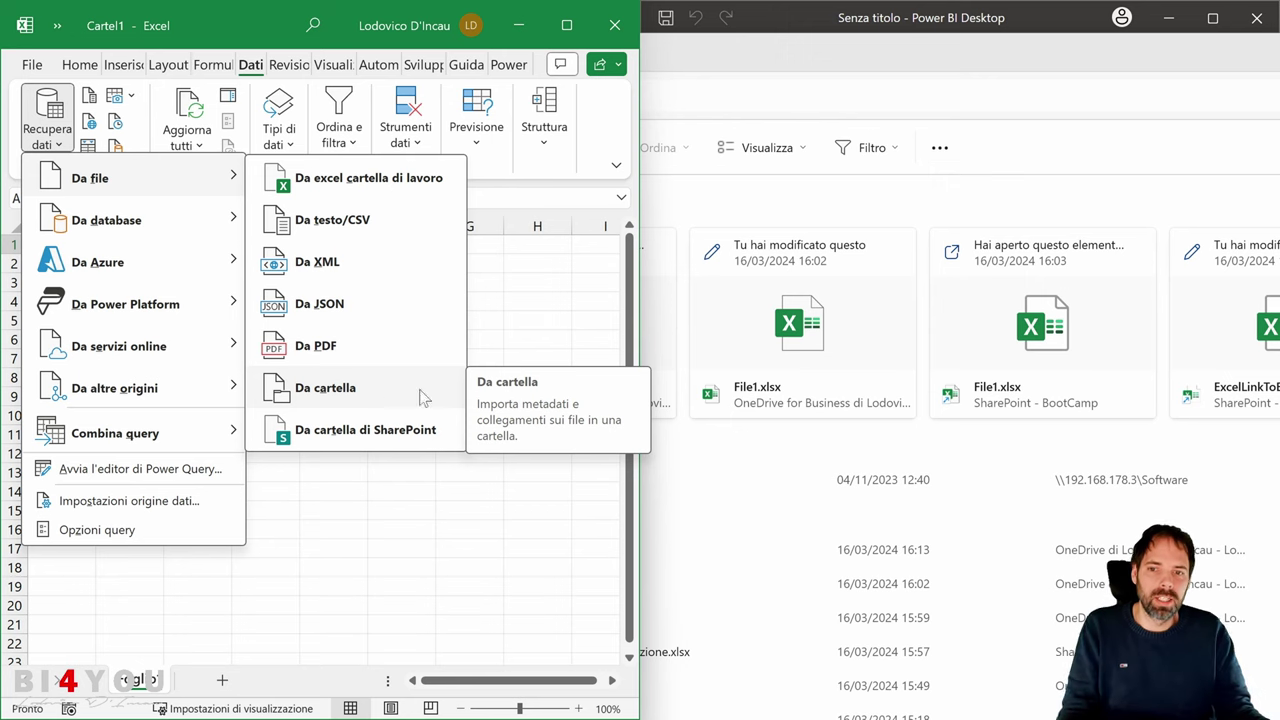
Dismiss the import menu, close Power BI's start page, and show the SharePoint Test library in Firefox.
click(443, 498)
click(265, 340)
click(329, 376)
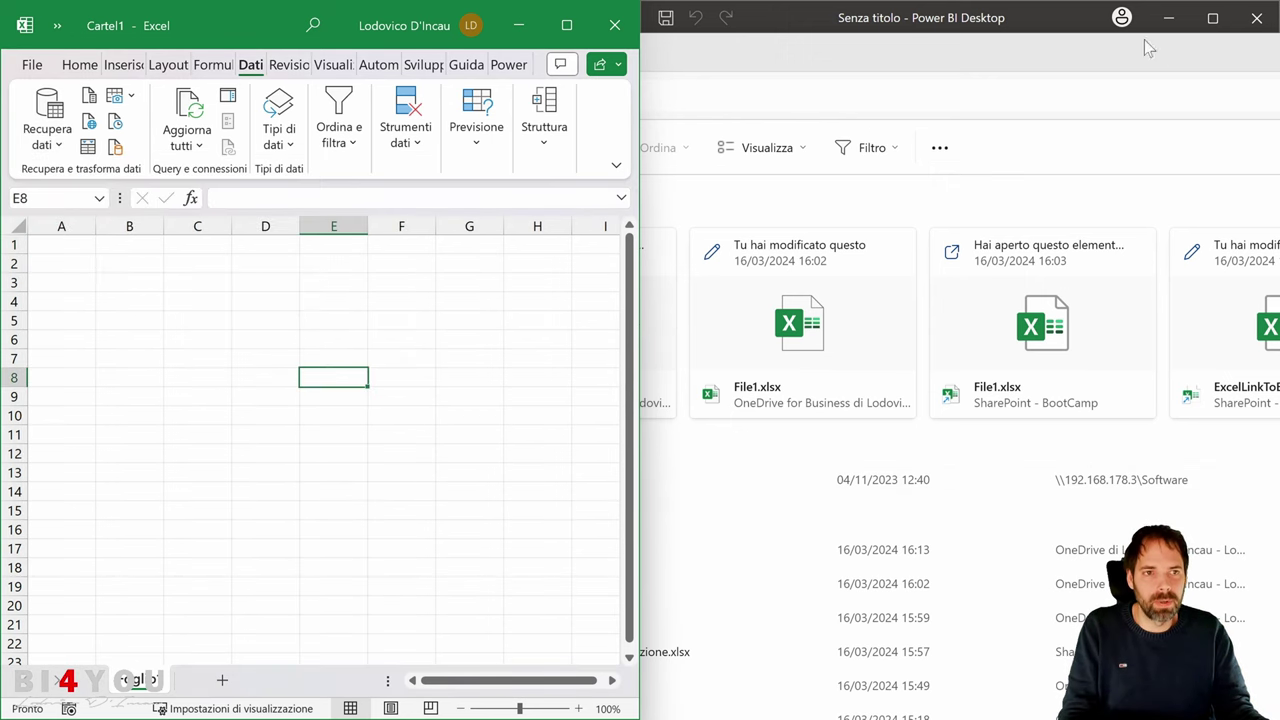
click(1022, 29)
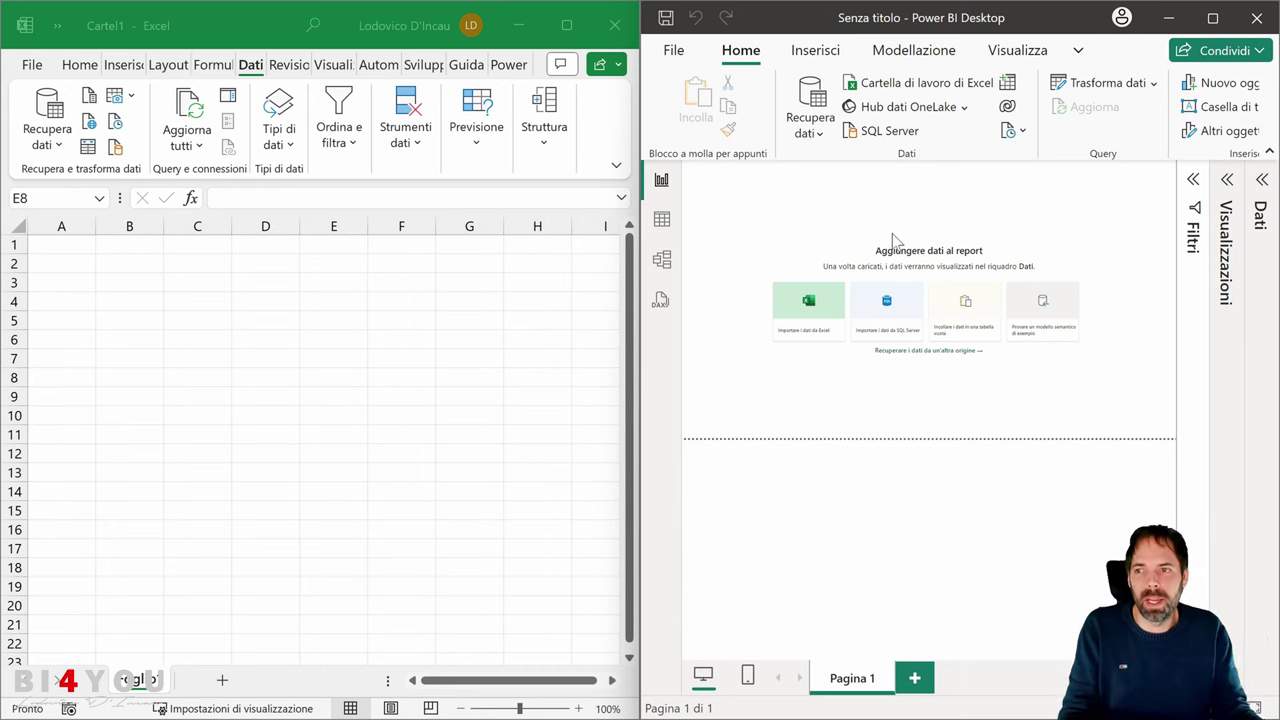
click(310, 321)
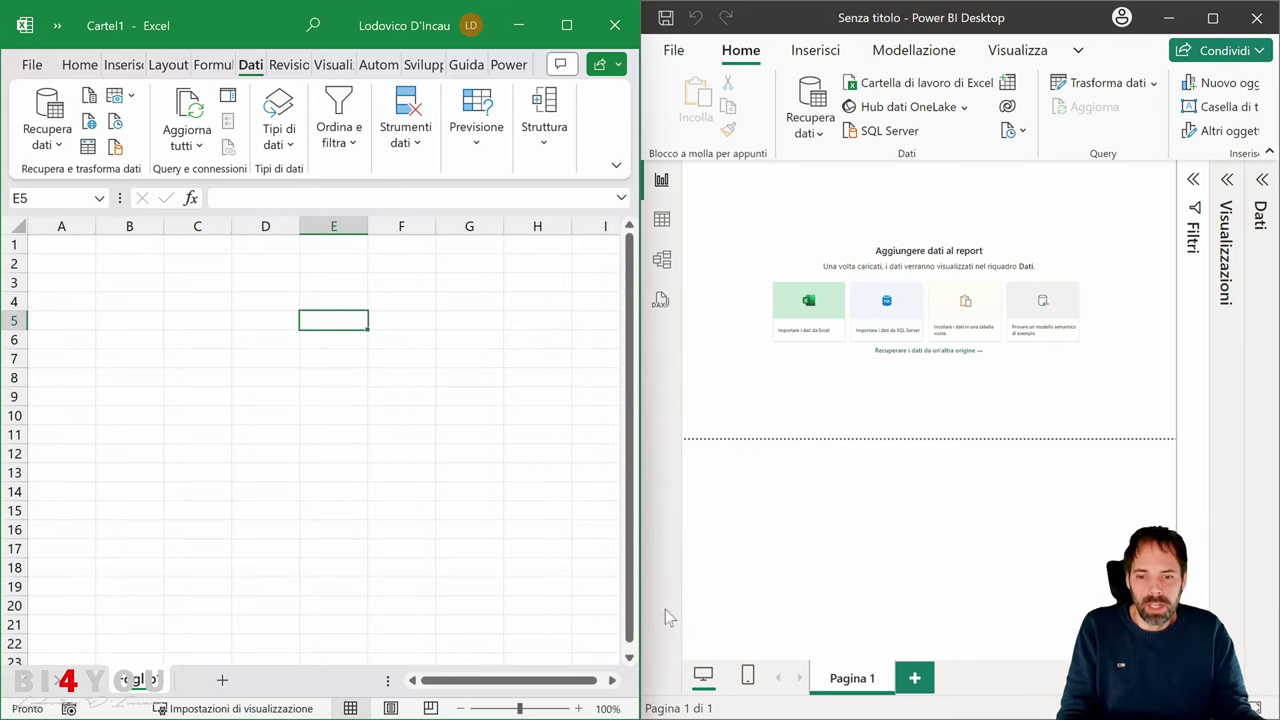
click(484, 710)
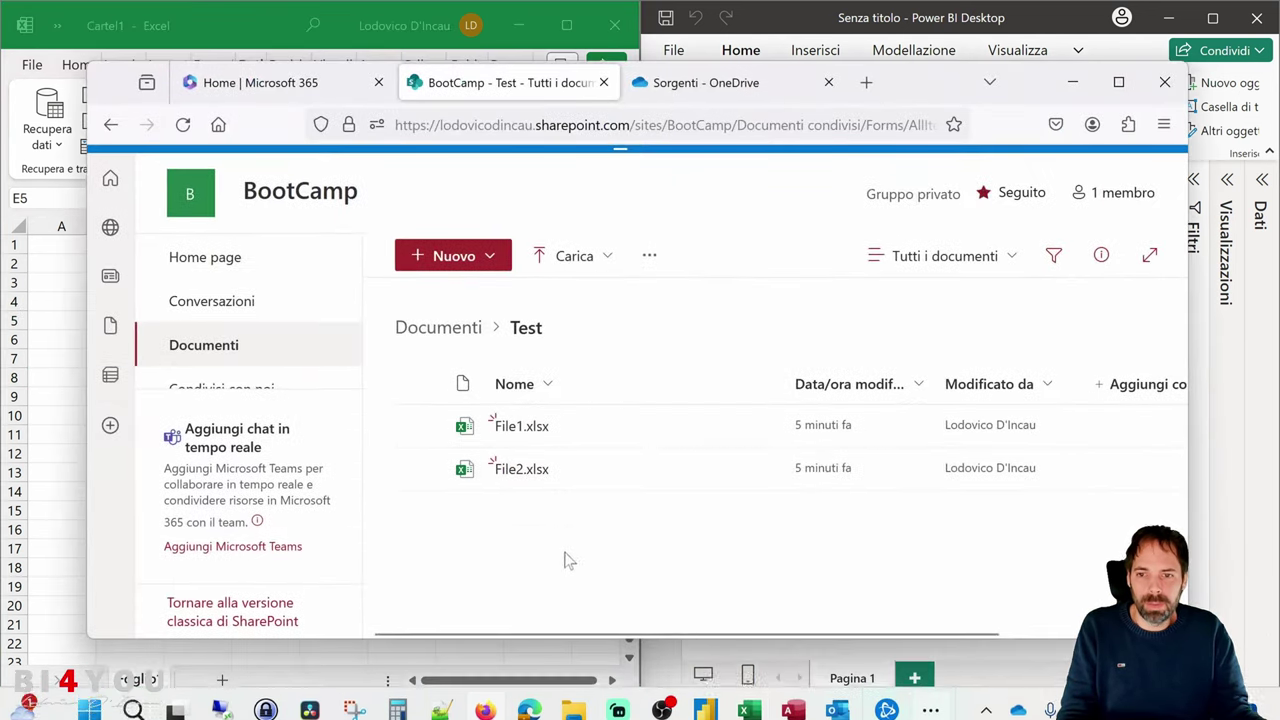
Close the SharePoint BootCamp and Sorgenti pages and launch OneDrive from the Microsoft 365 apps.
click(603, 82)
click(603, 82)
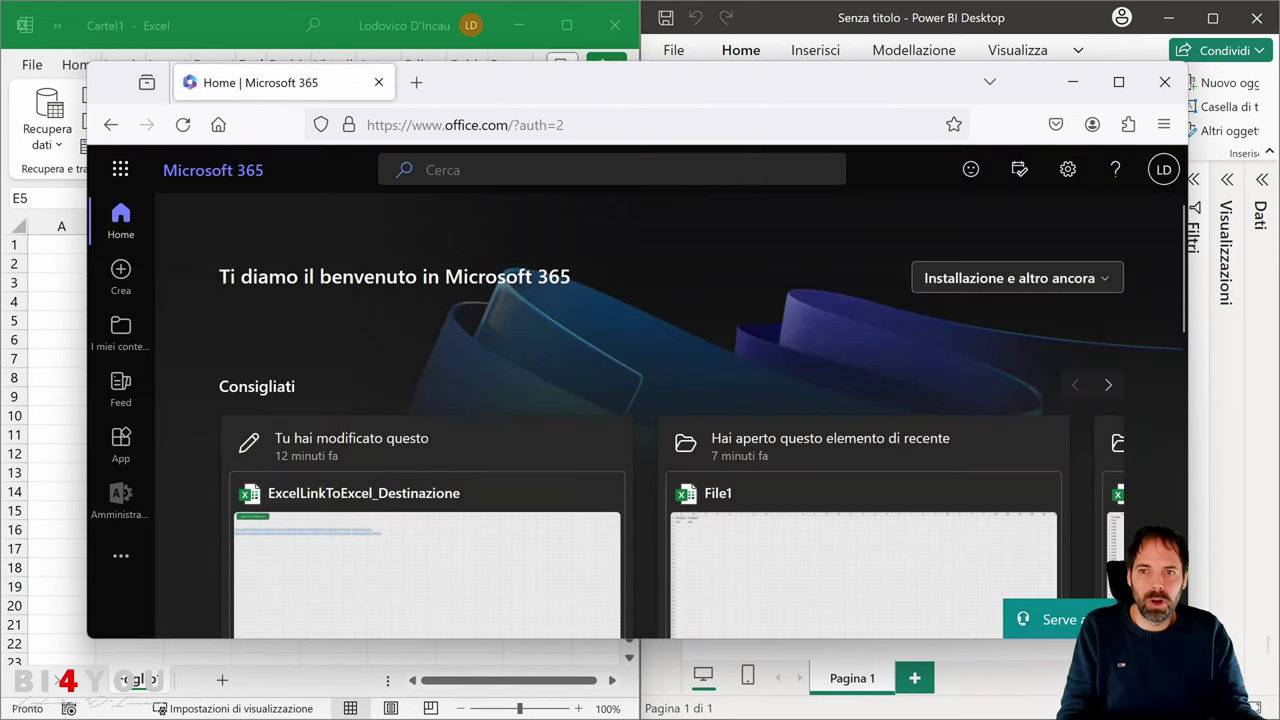
click(119, 171)
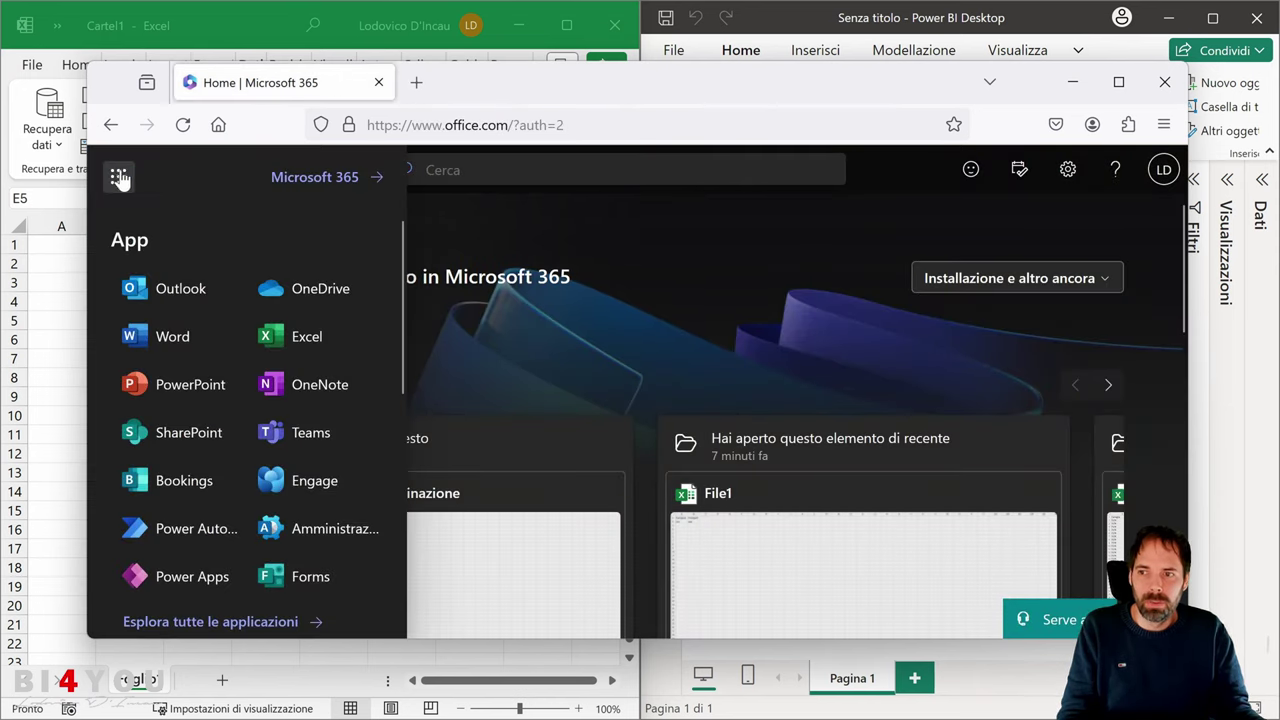
click(312, 288)
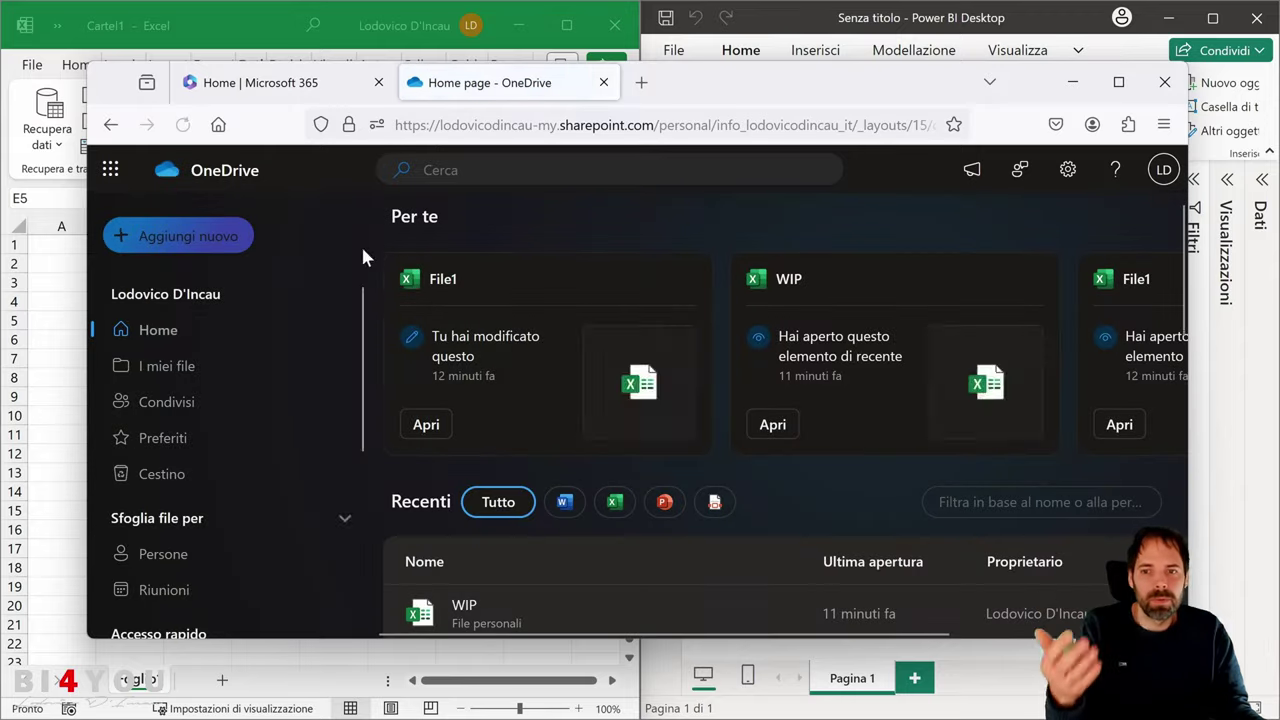
Go to I miei file > Sorgenti and maximize the browser window.
click(168, 366)
scroll(700, 400, down, 5)
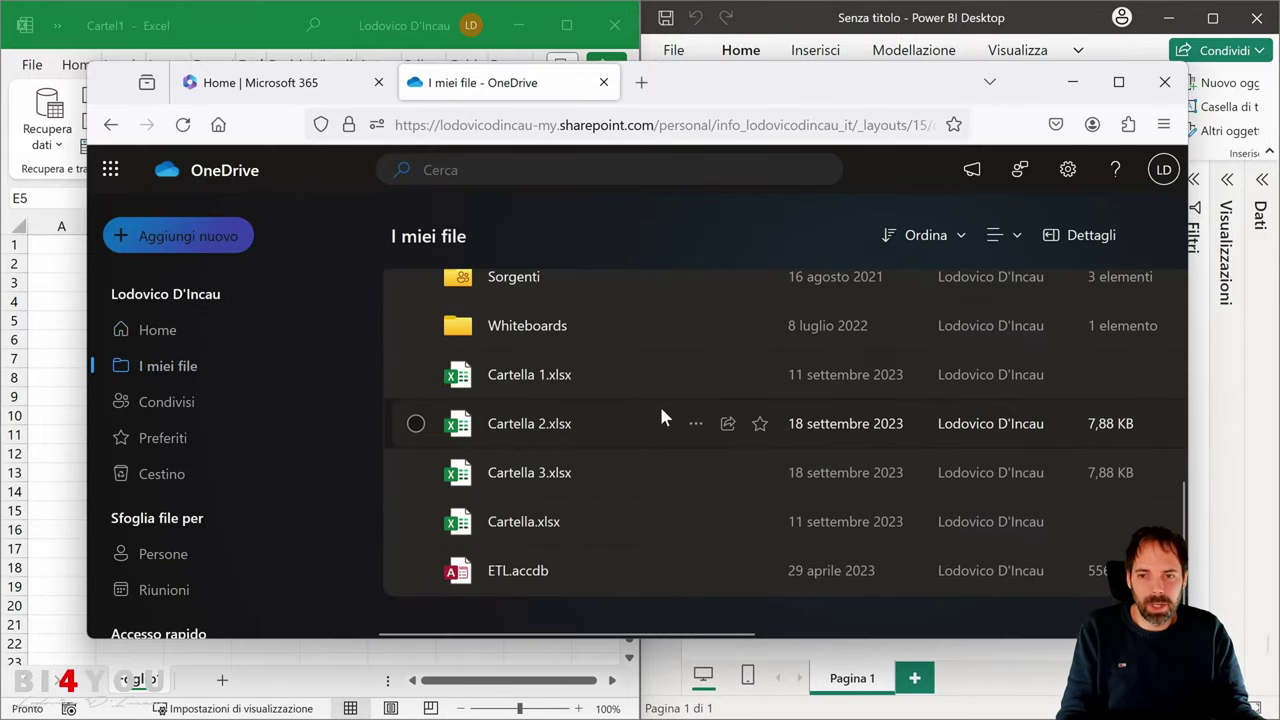
scroll(661, 417, up, 2)
scroll(661, 417, up, 2)
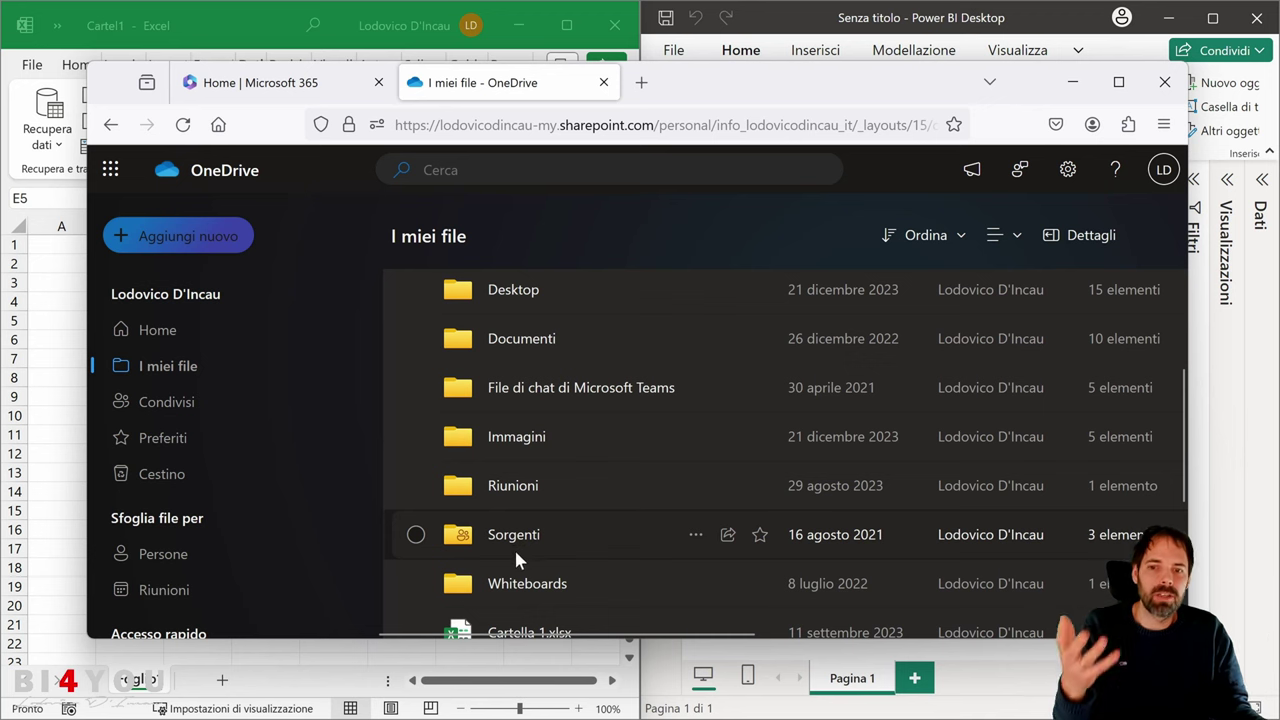
click(518, 540)
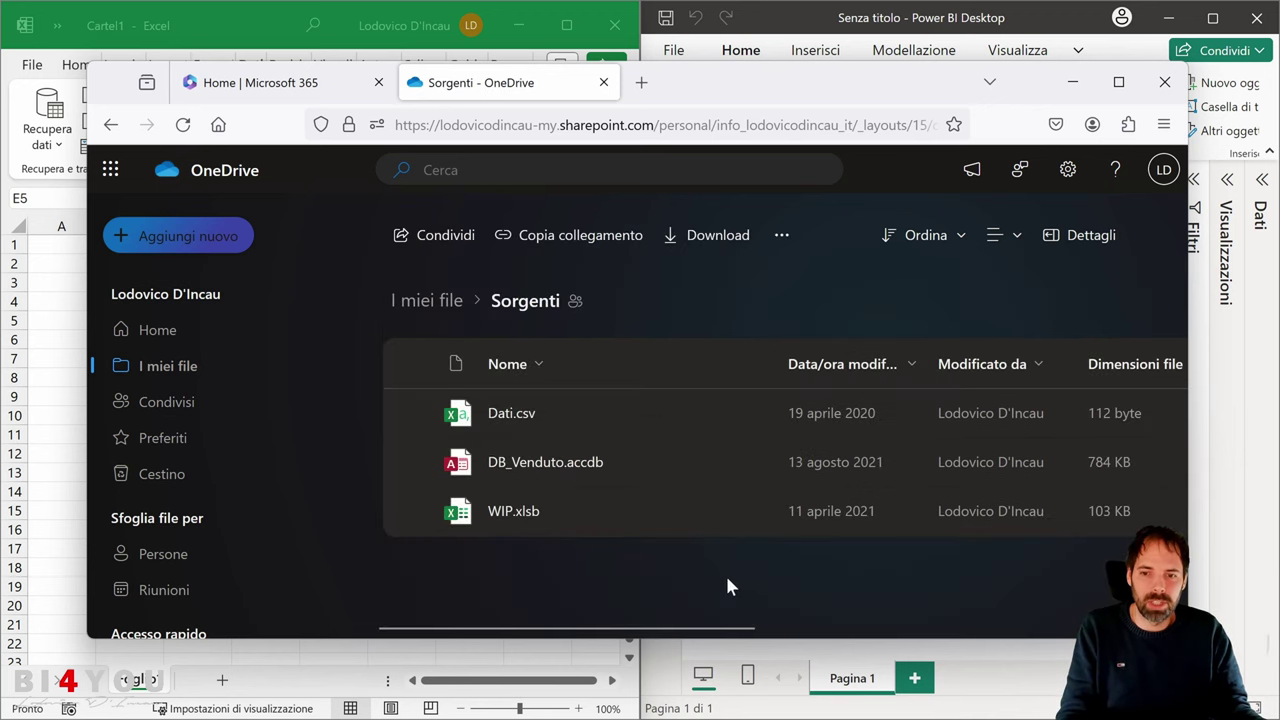
double_click(783, 88)
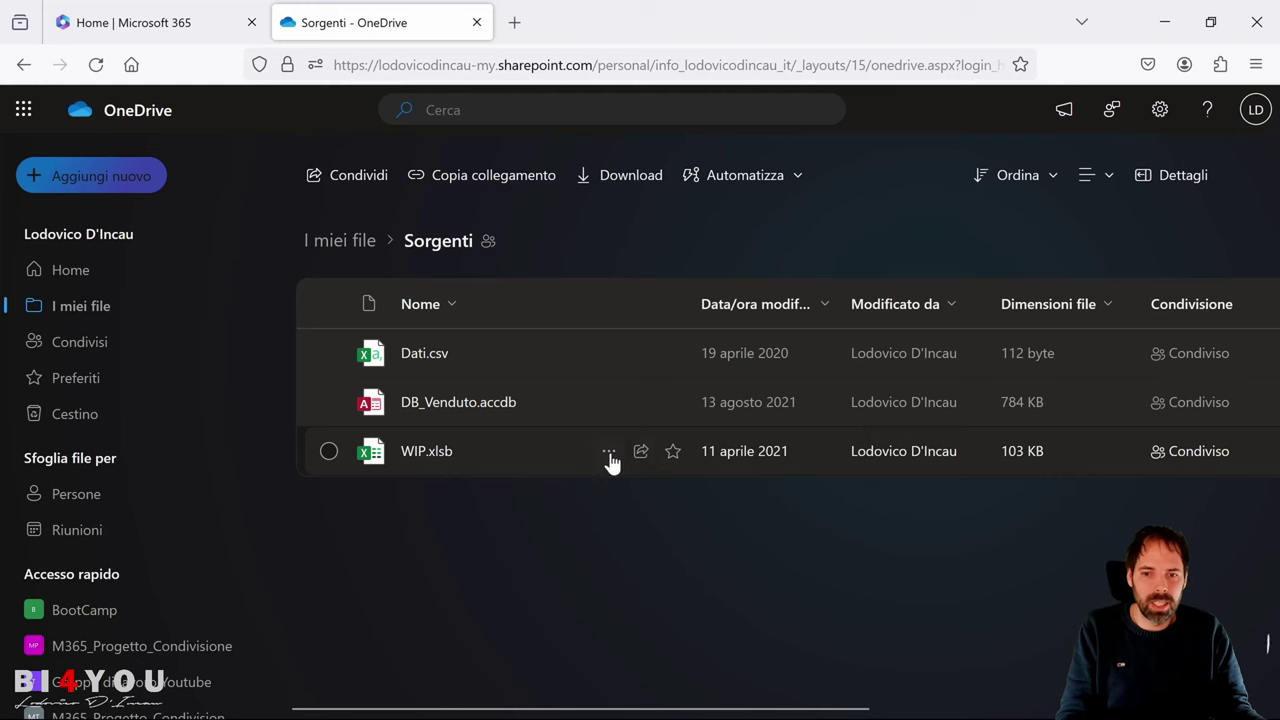
Copy WIP.xlsb's direct link from the Percorso section of its Dettagli pane.
click(609, 455)
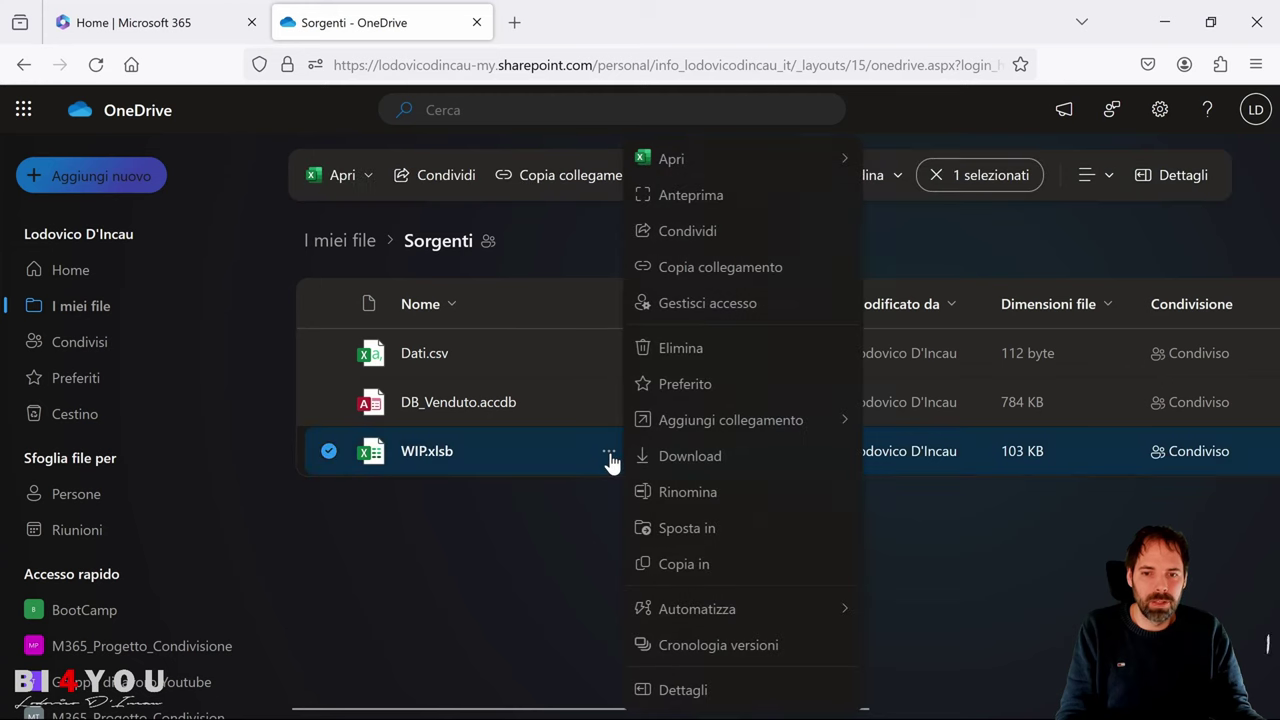
click(662, 690)
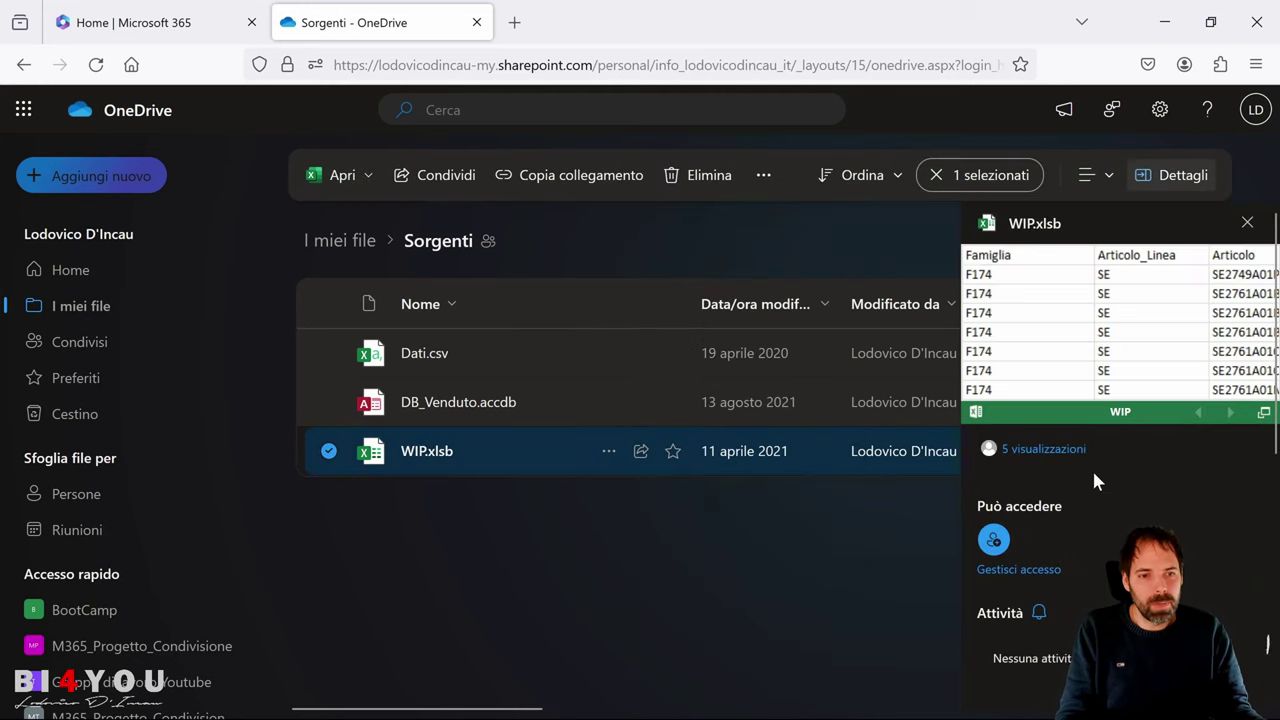
scroll(1090, 470, down, 5)
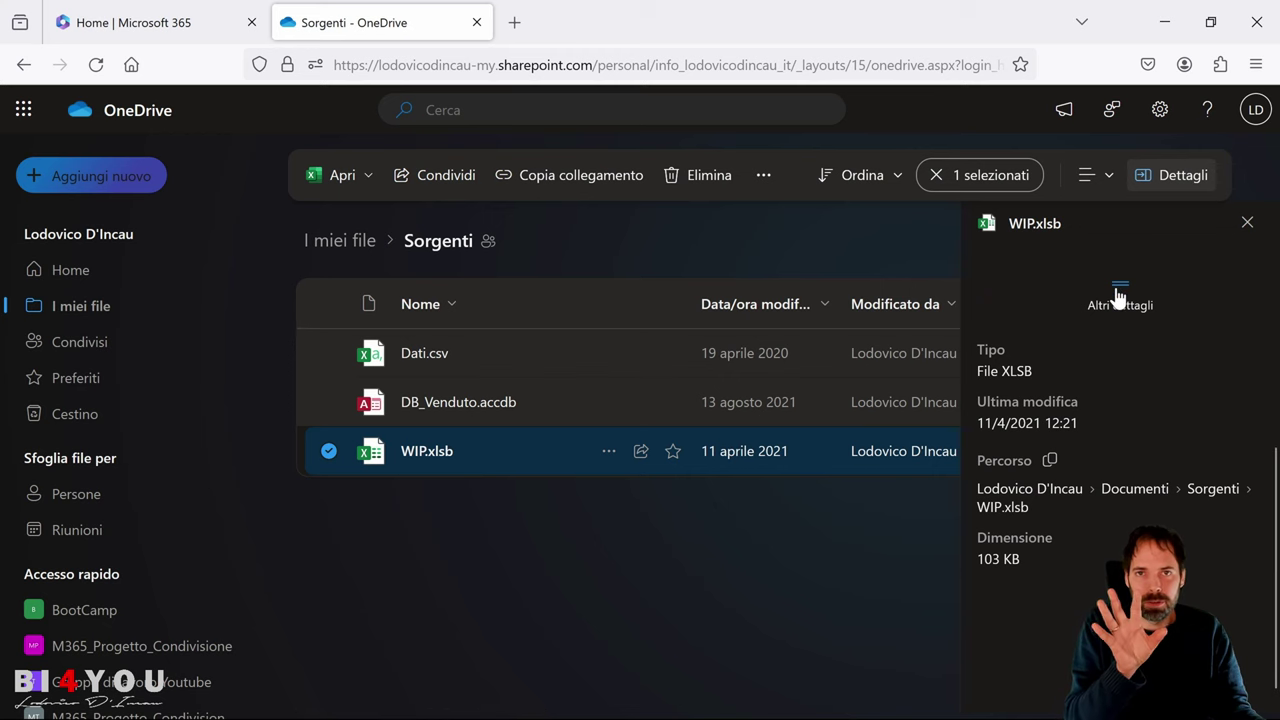
scroll(1120, 310, up, 5)
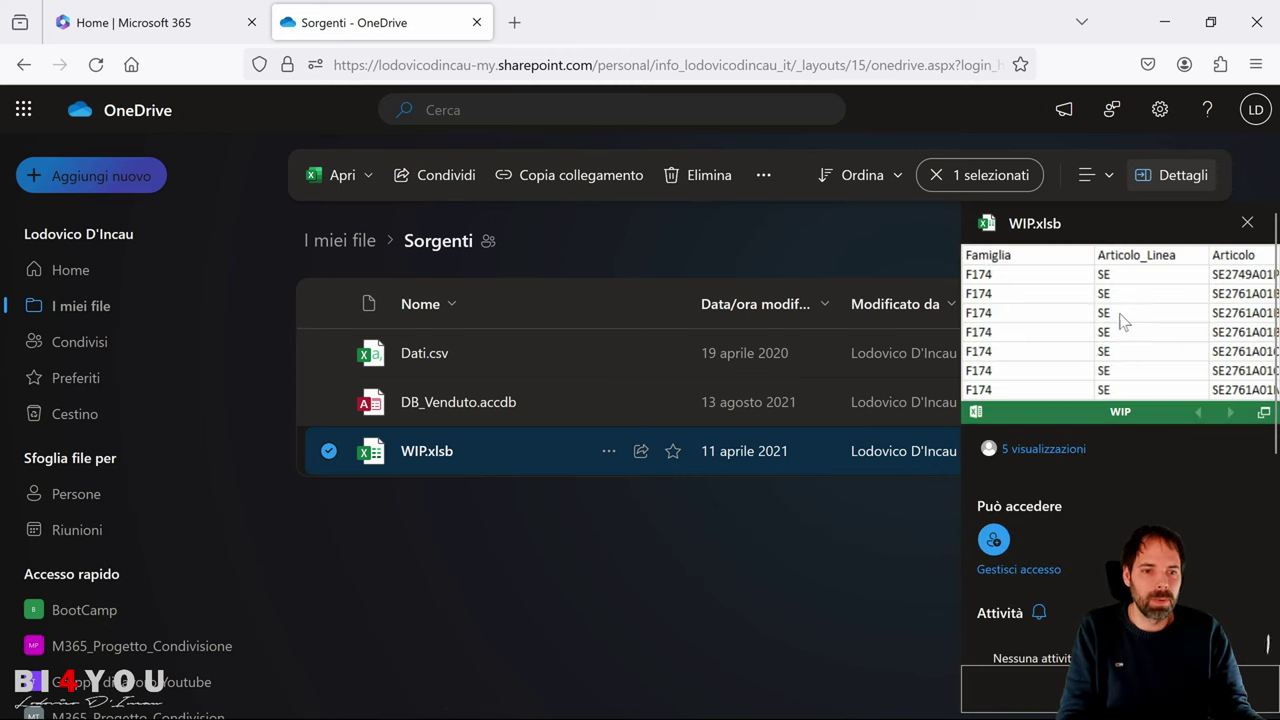
scroll(1120, 320, down, 5)
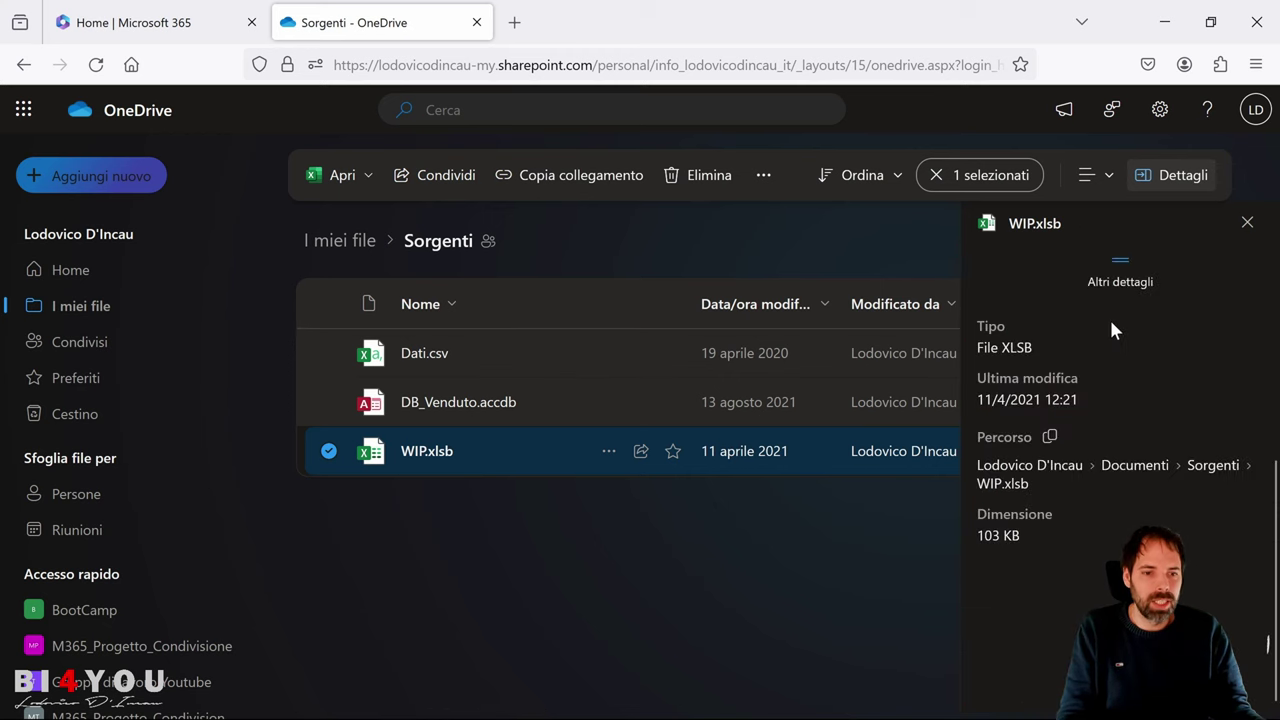
click(1050, 438)
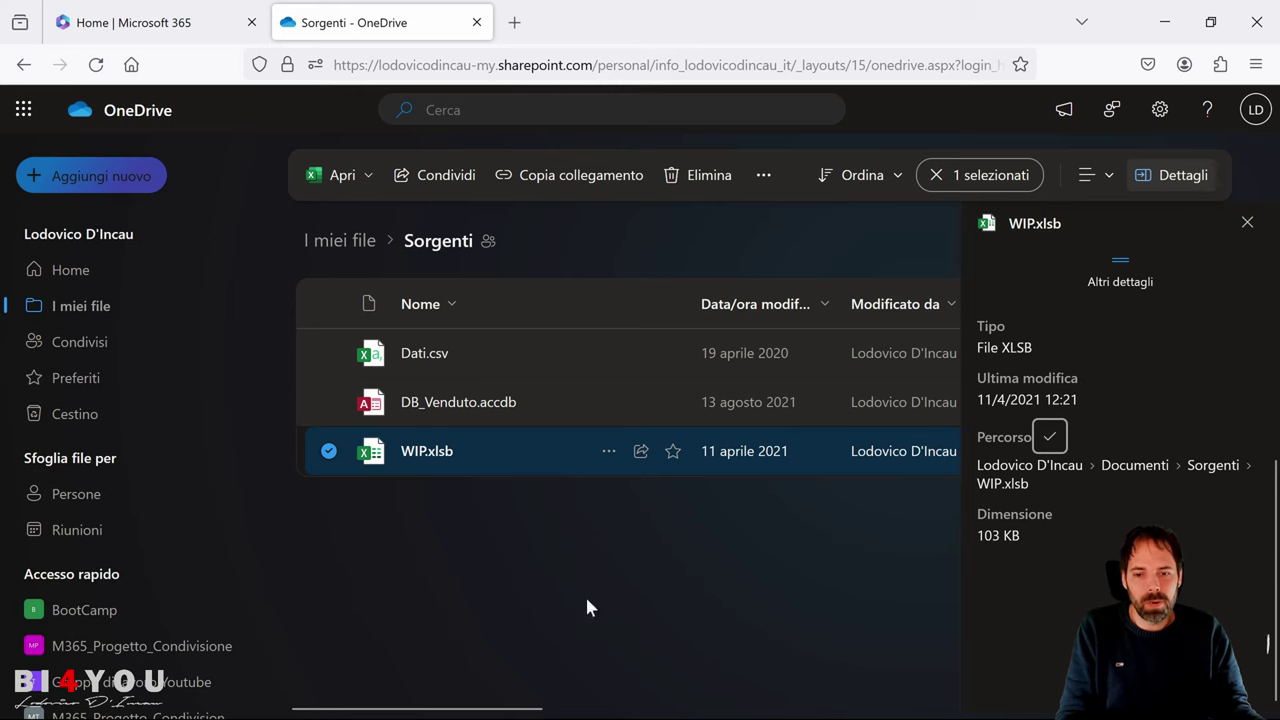
Maximize Excel and choose Get Data > From File > From SharePoint Folder.
mouse_move(660, 712)
click(744, 705)
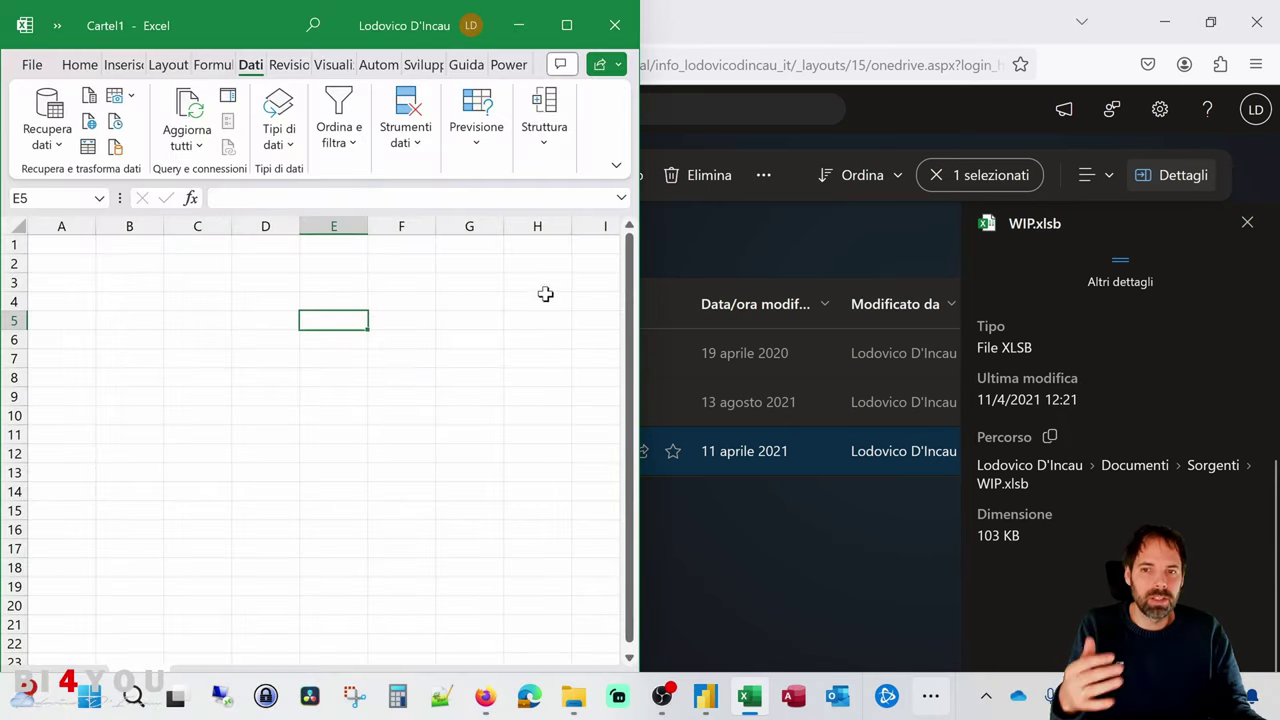
double_click(420, 24)
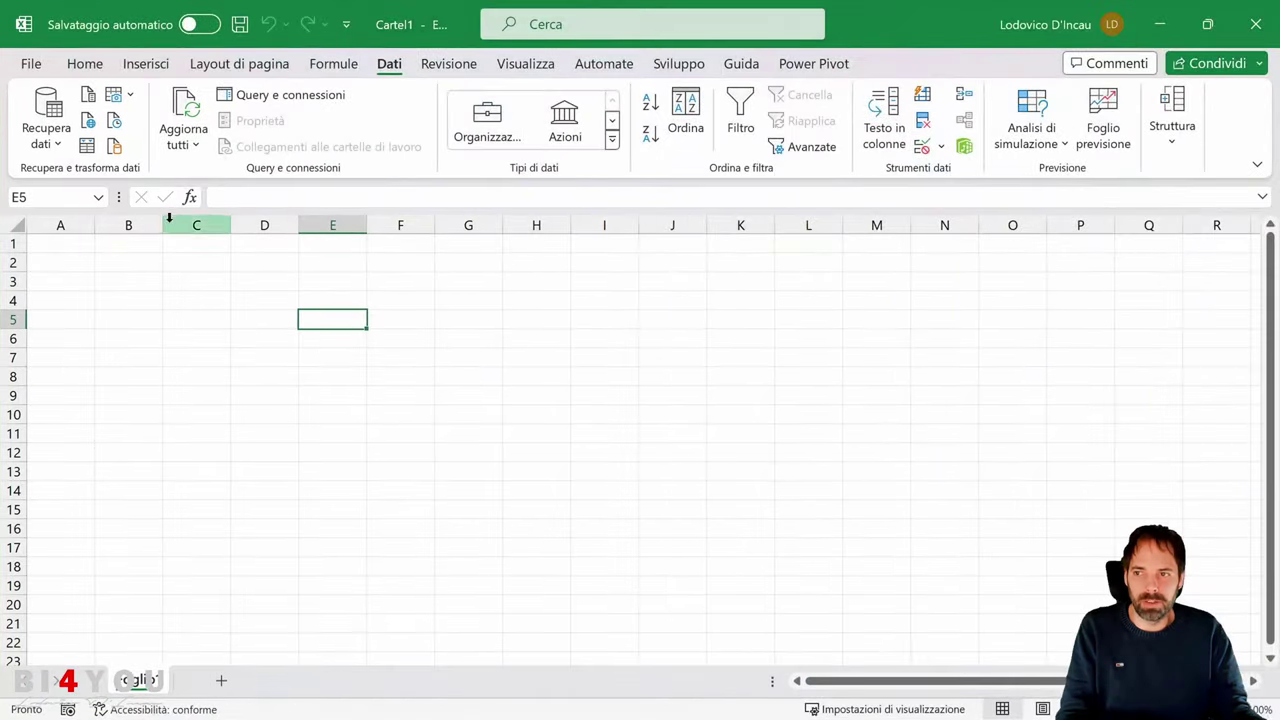
click(50, 145)
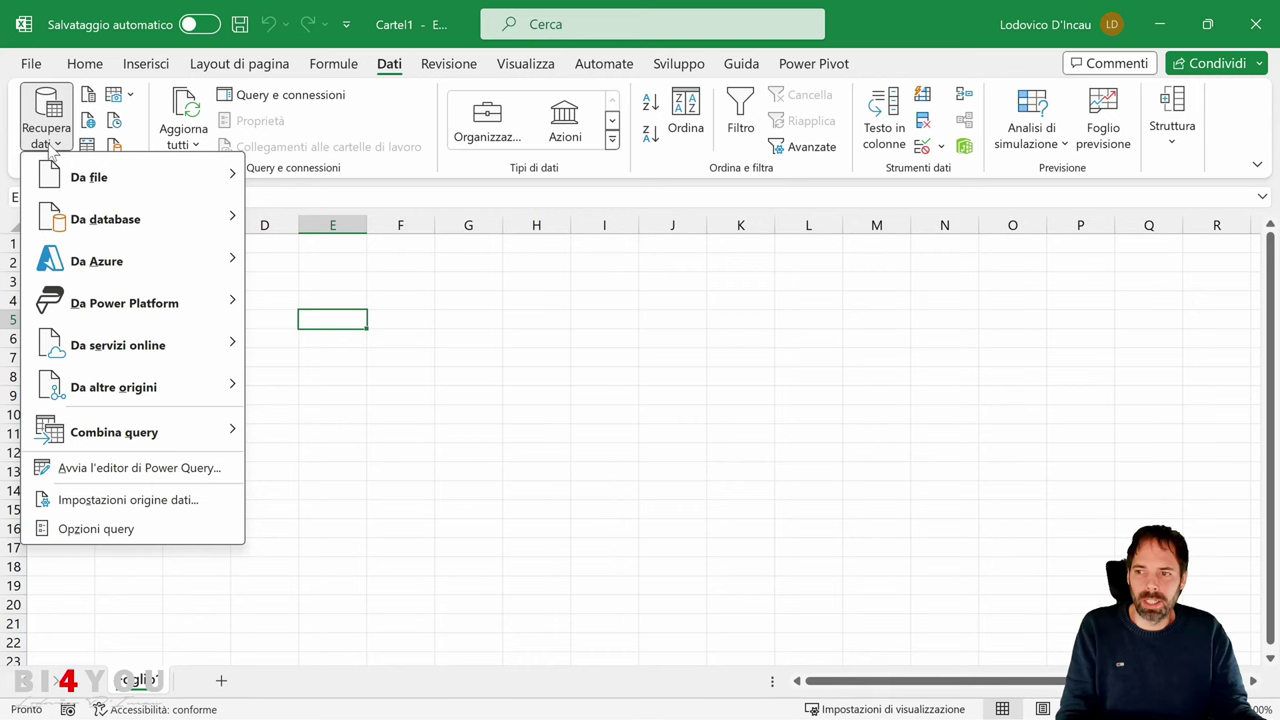
mouse_move(82, 180)
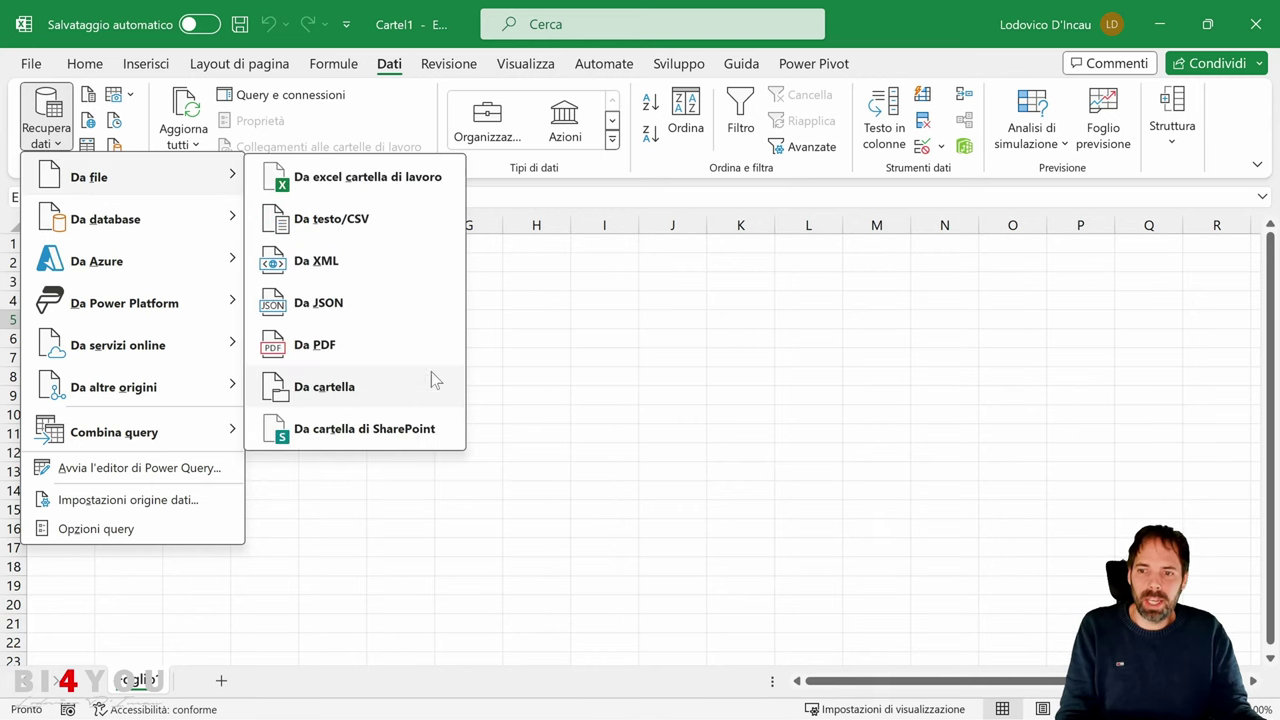
click(362, 430)
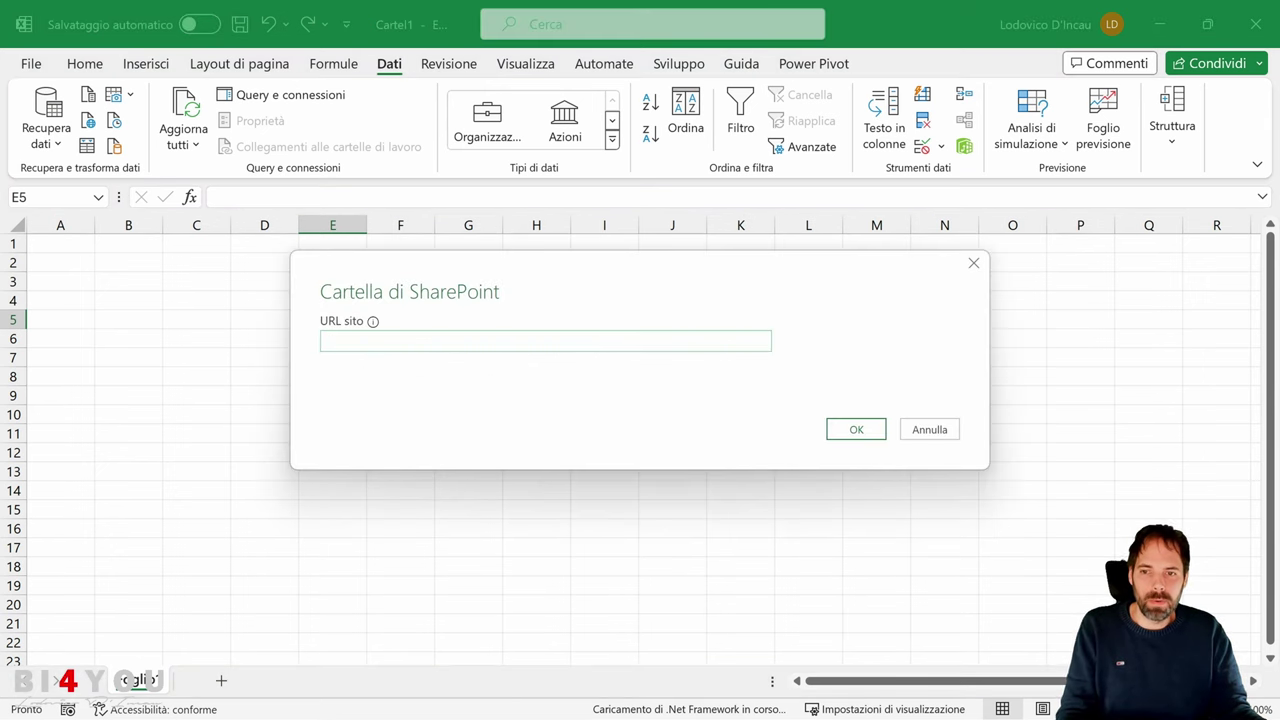
Paste WIP.xlsb's link as the site URL, delete 'Documents/Sorgenti/WIP.xlsb', and submit the site root.
key(ctrl+v)
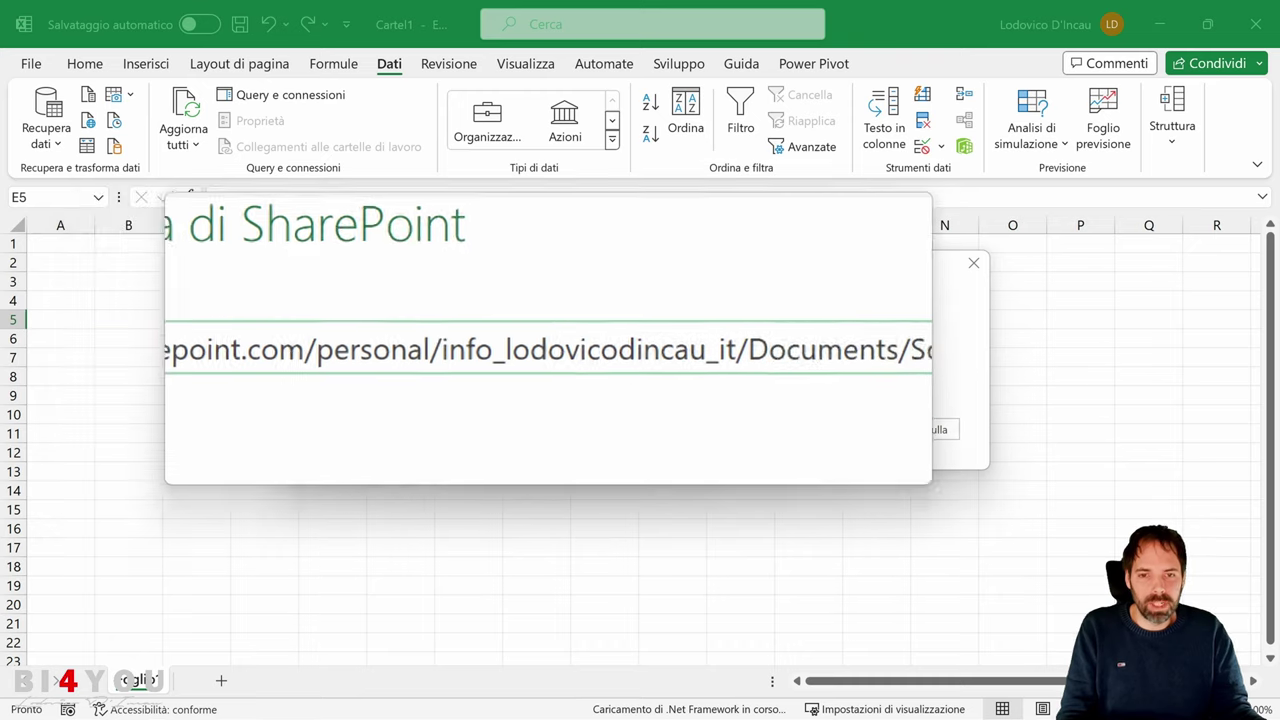
drag(918, 341, 962, 348)
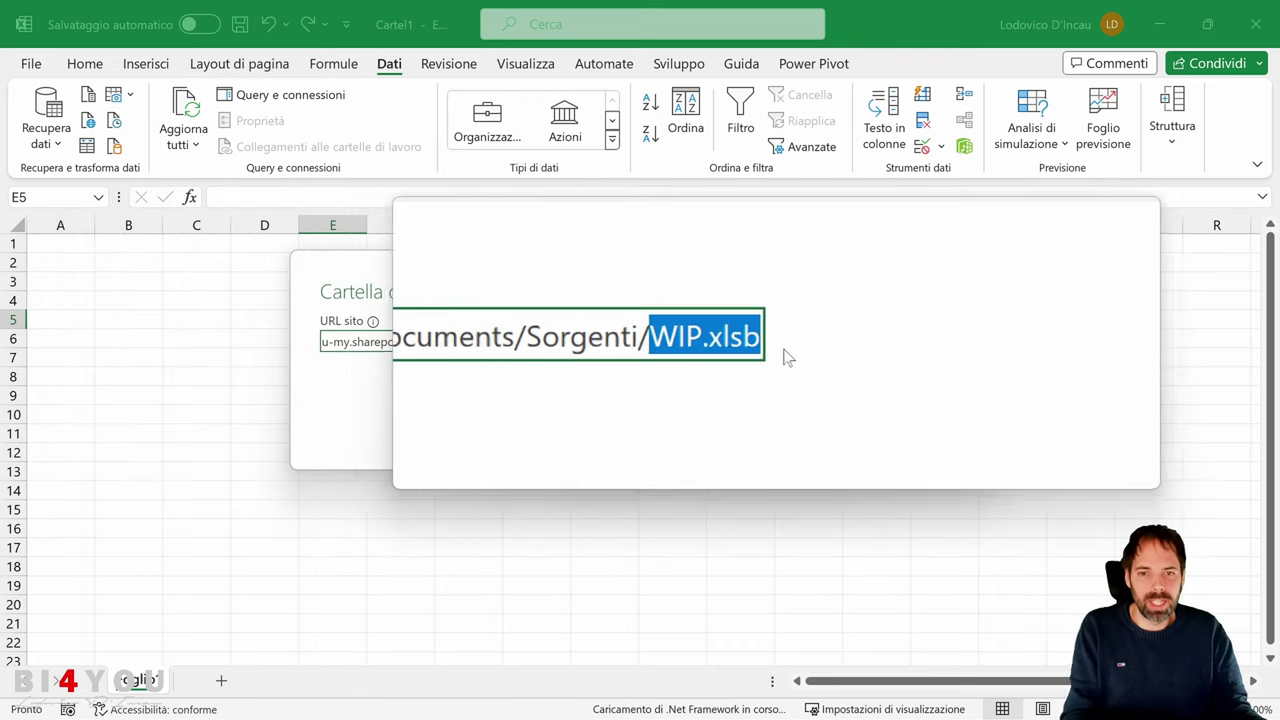
key(BackSpace)
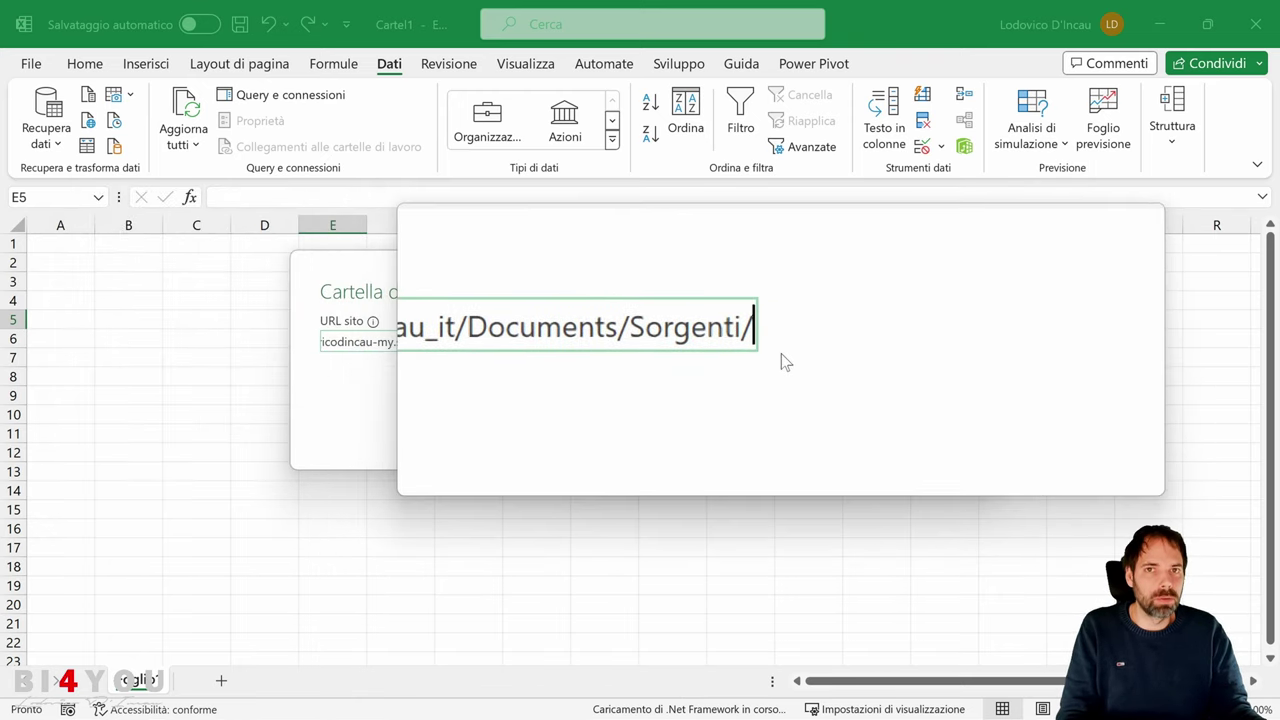
double_click(752, 347)
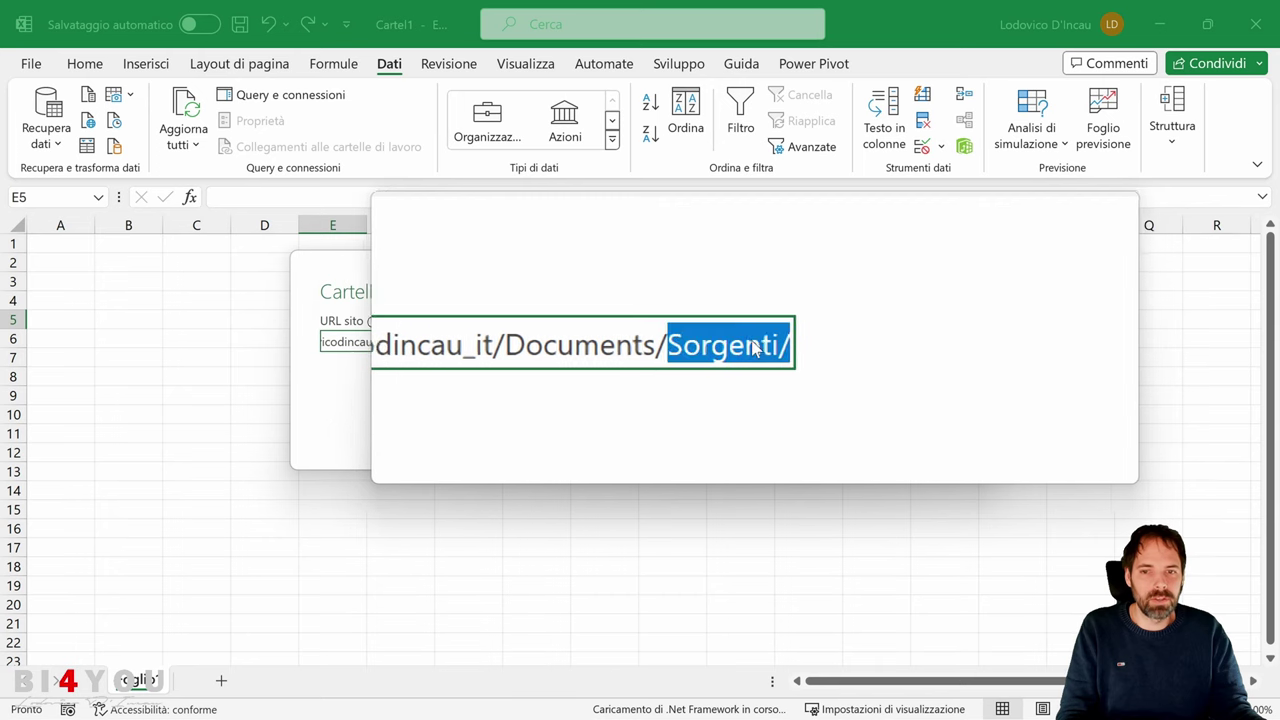
drag(752, 347, 694, 346)
key(BackSpace)
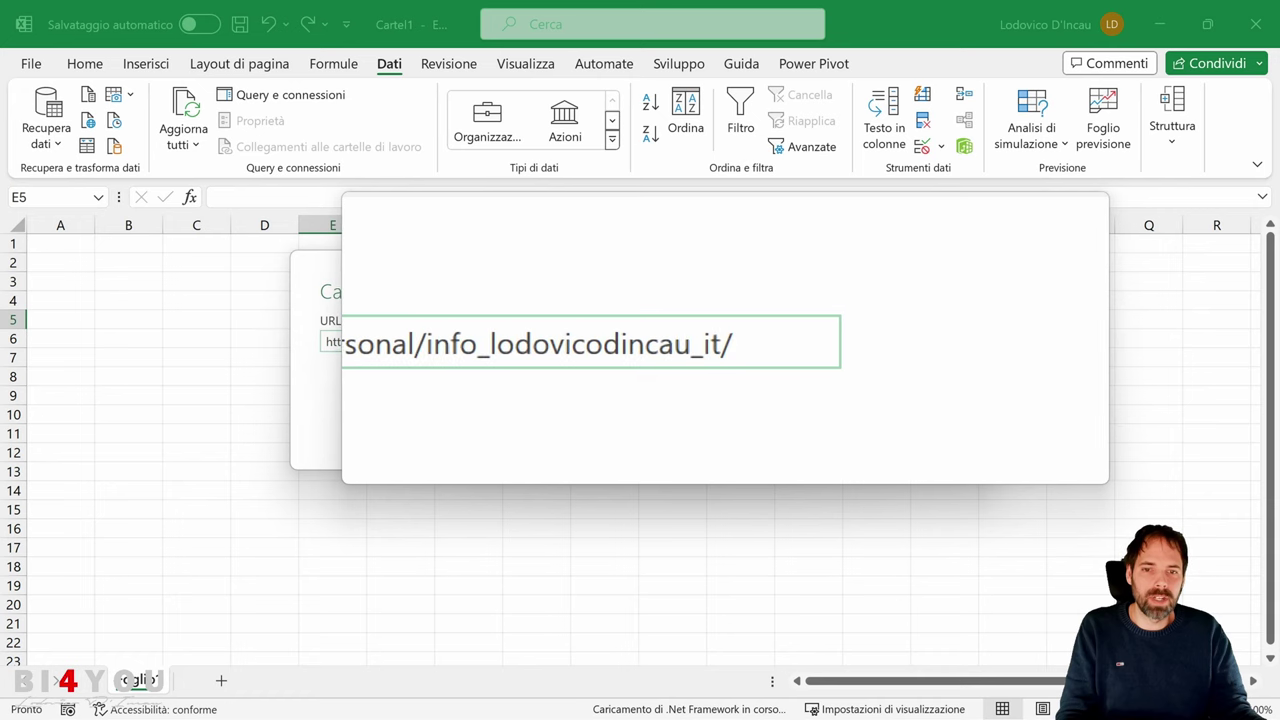
drag(832, 345, 606, 346)
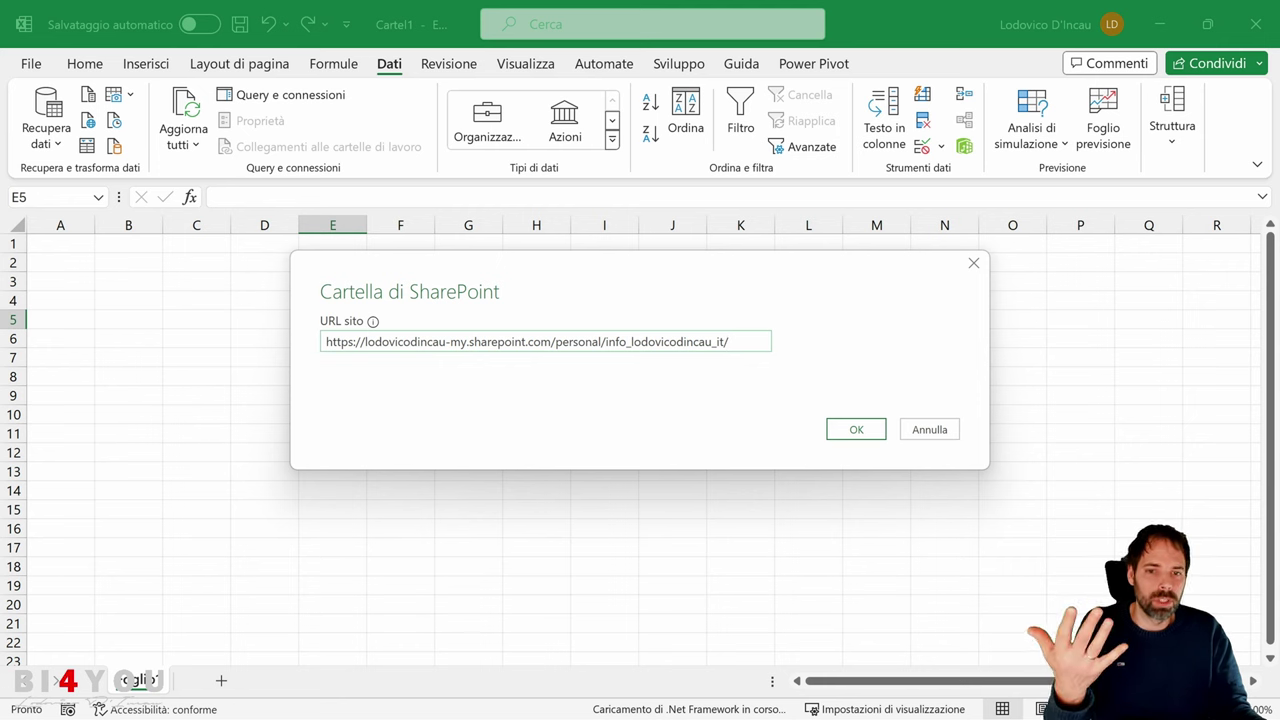
click(845, 427)
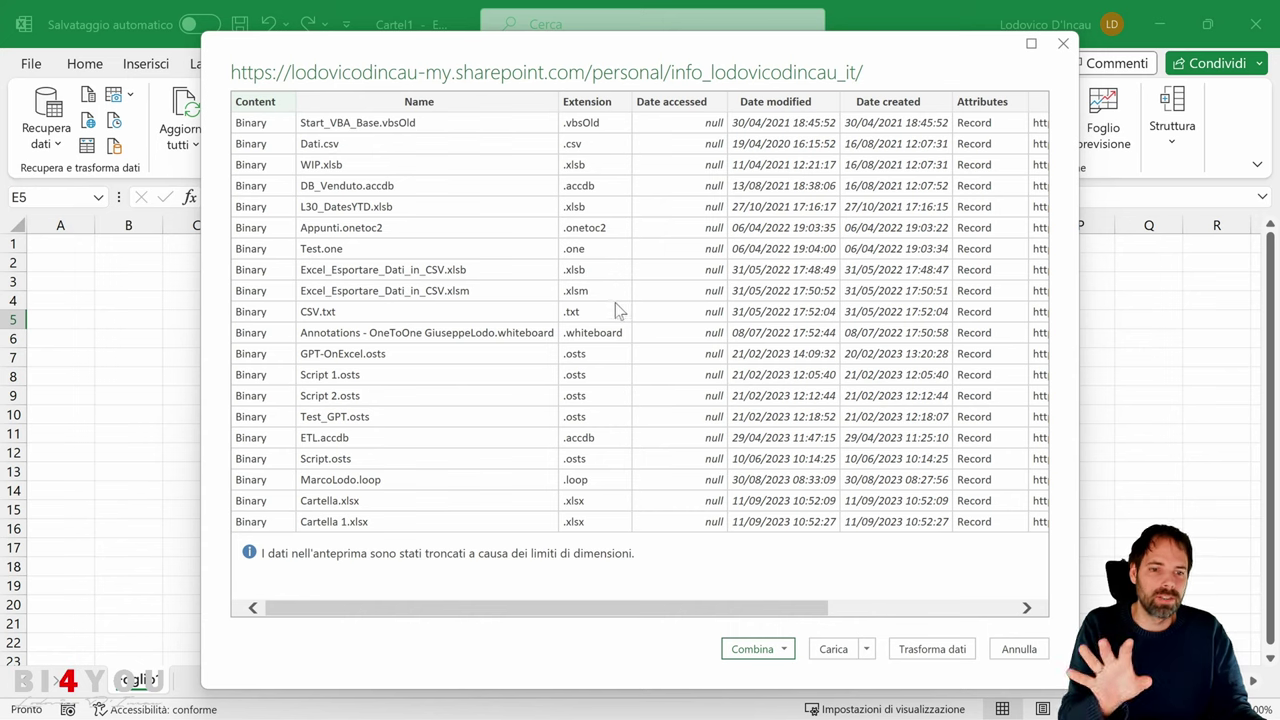
Cancel the site's file preview with Annulla, loading nothing.
click(1019, 649)
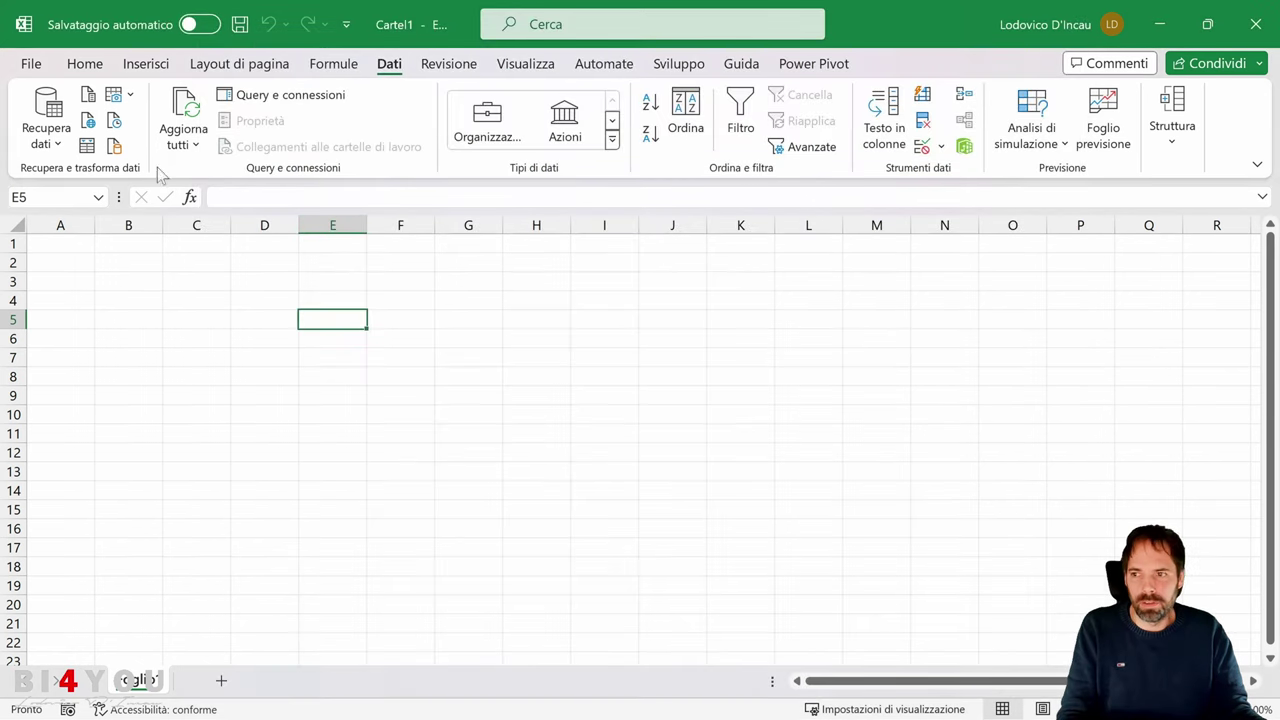
In Data Source Settings, delete the saved permissions of the second SharePoint site.
click(58, 150)
click(118, 527)
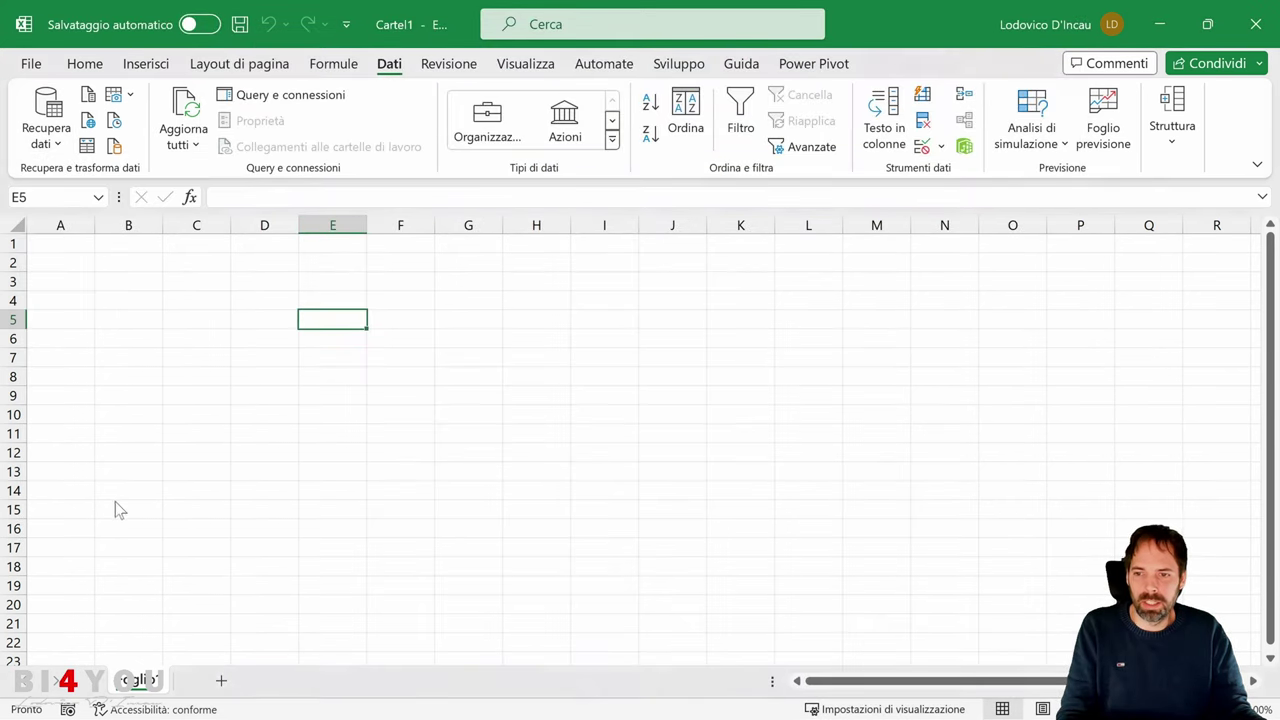
click(390, 284)
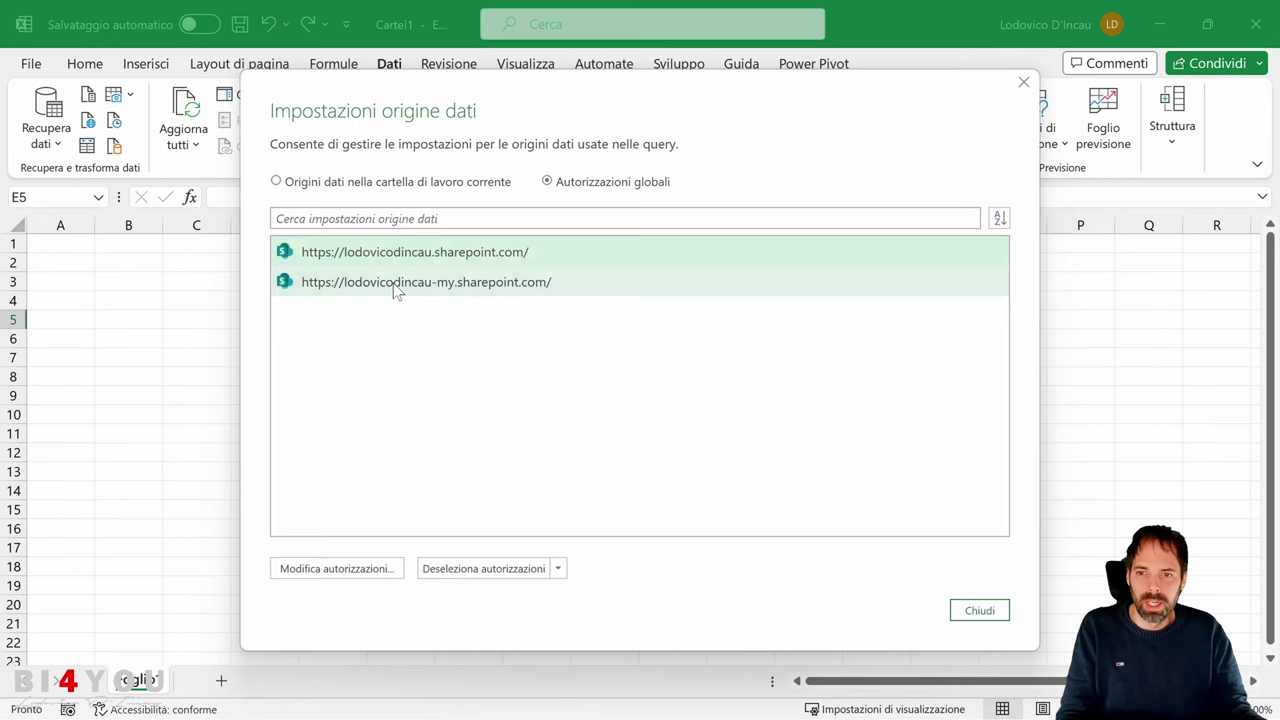
click(503, 570)
click(736, 411)
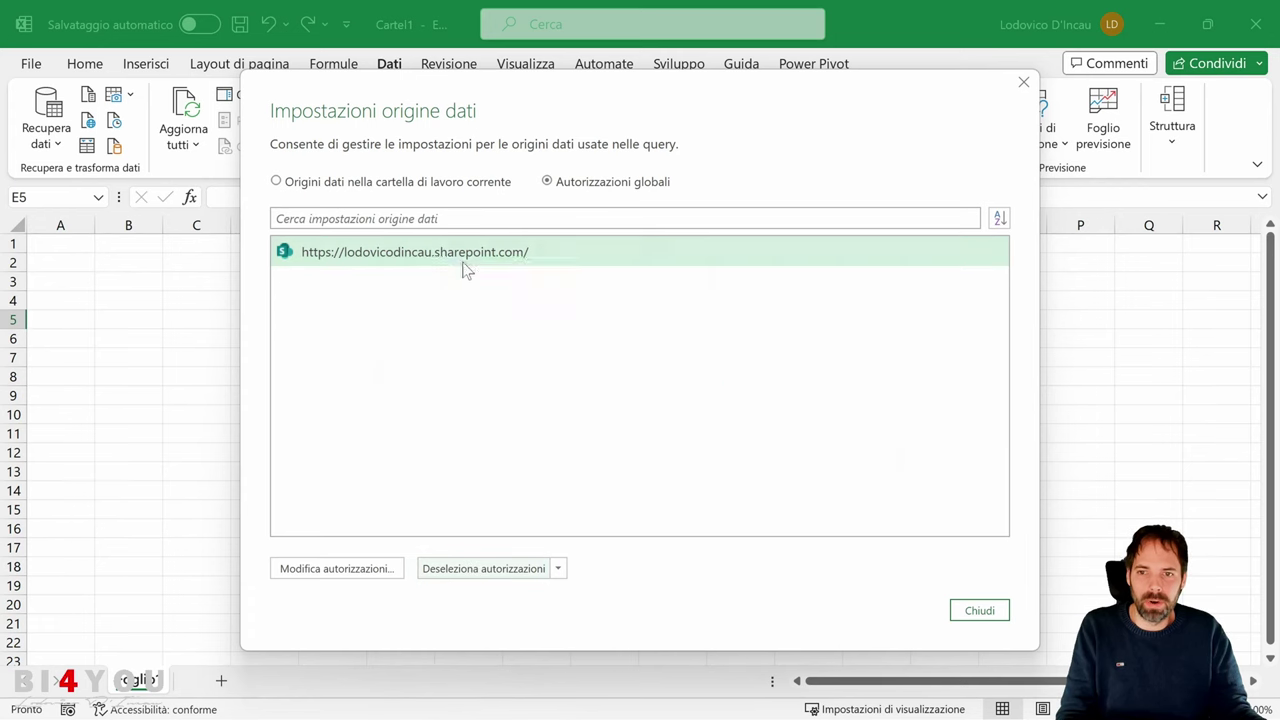
Delete the remaining SharePoint site's permissions, close the settings, and reopen the import sources list.
click(509, 575)
click(737, 411)
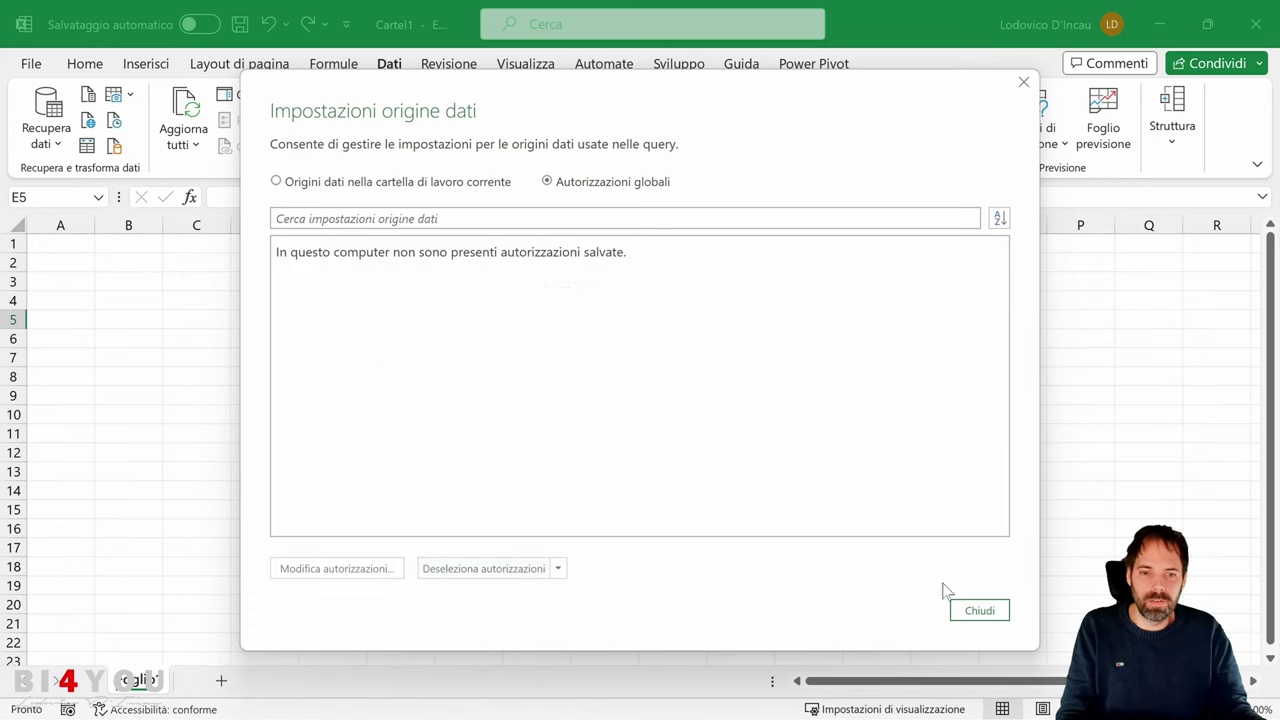
click(977, 610)
click(46, 130)
Start a SharePoint folder import with the pasted link trimmed to the personal site root.
mouse_move(100, 185)
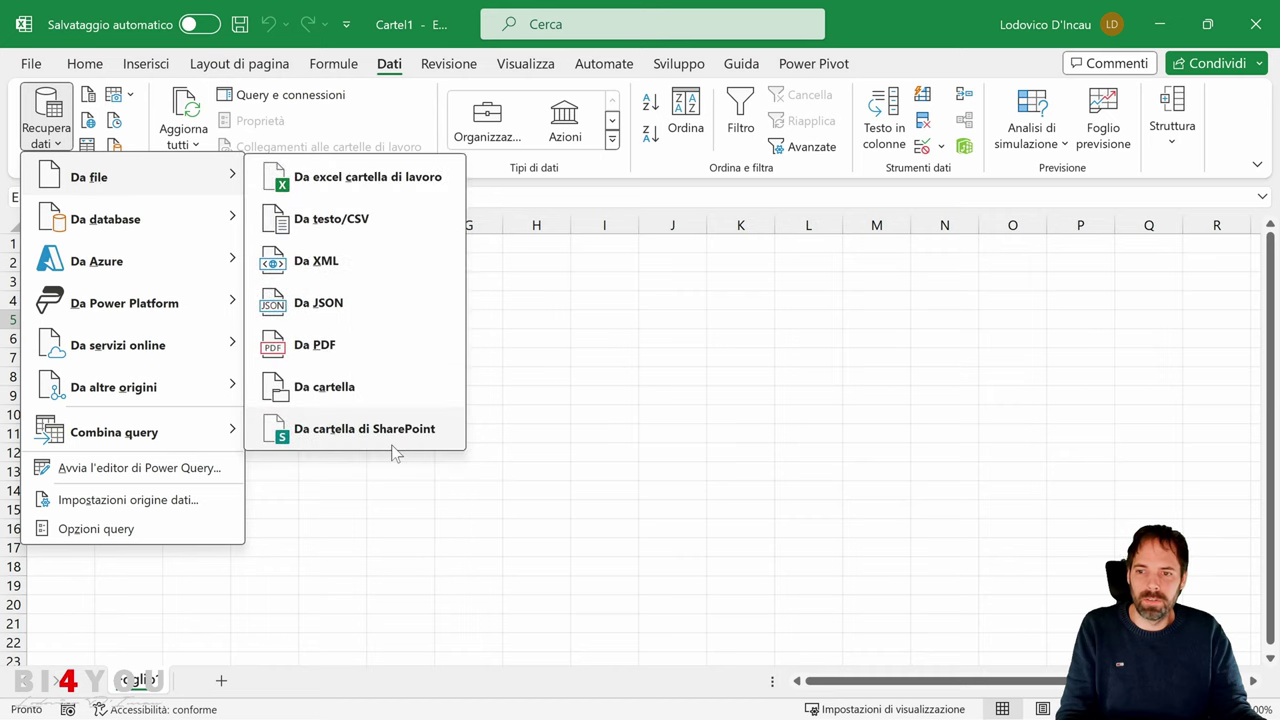
click(305, 428)
key(ctrl+v)
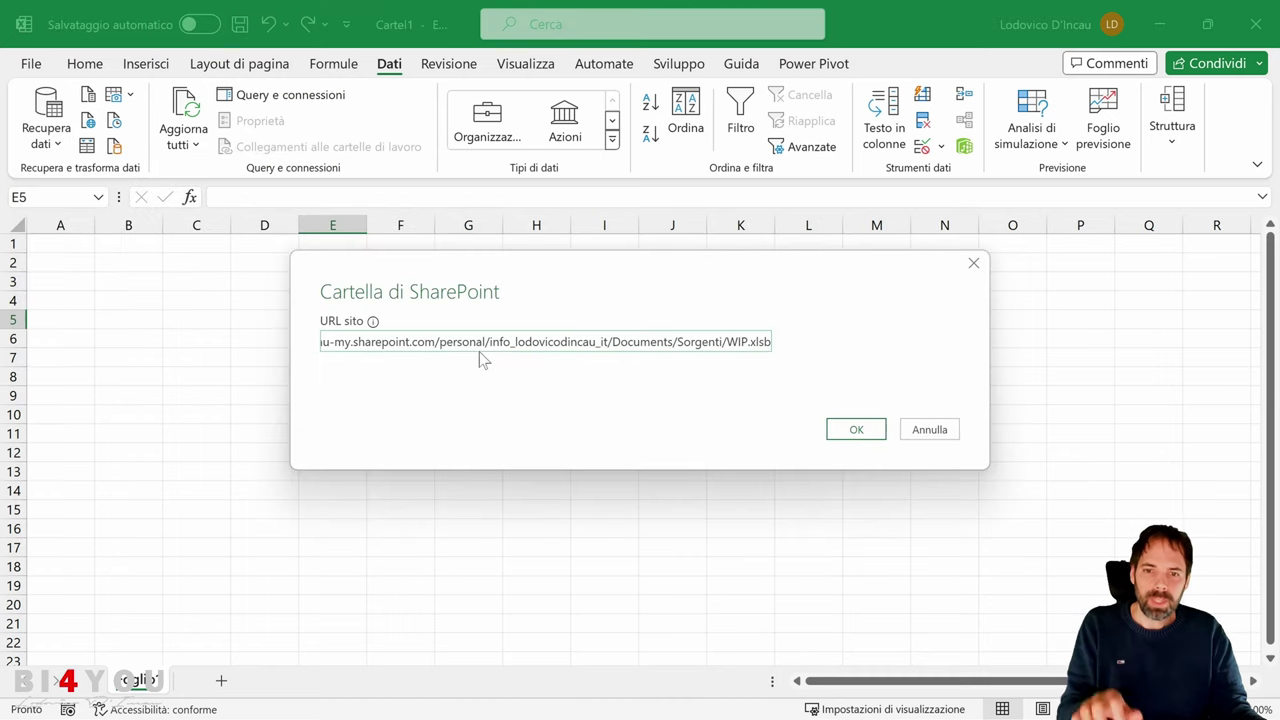
drag(608, 342, 908, 366)
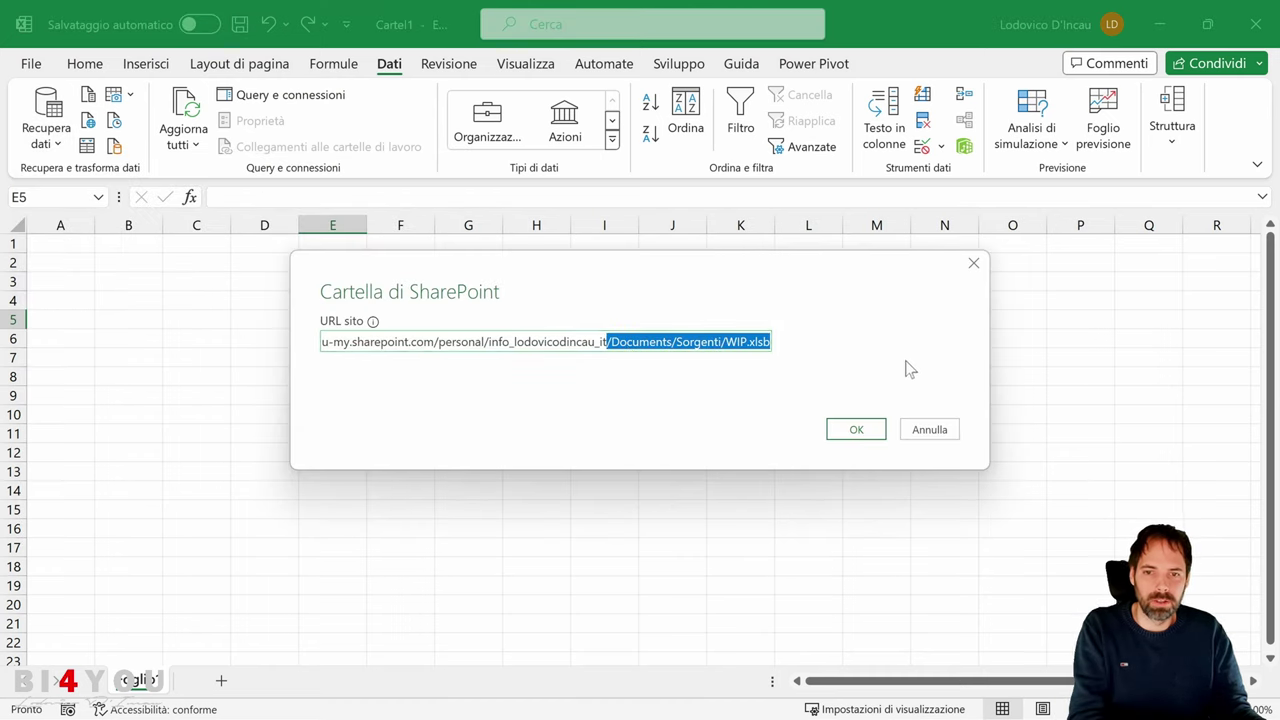
key(BackSpace)
click(848, 430)
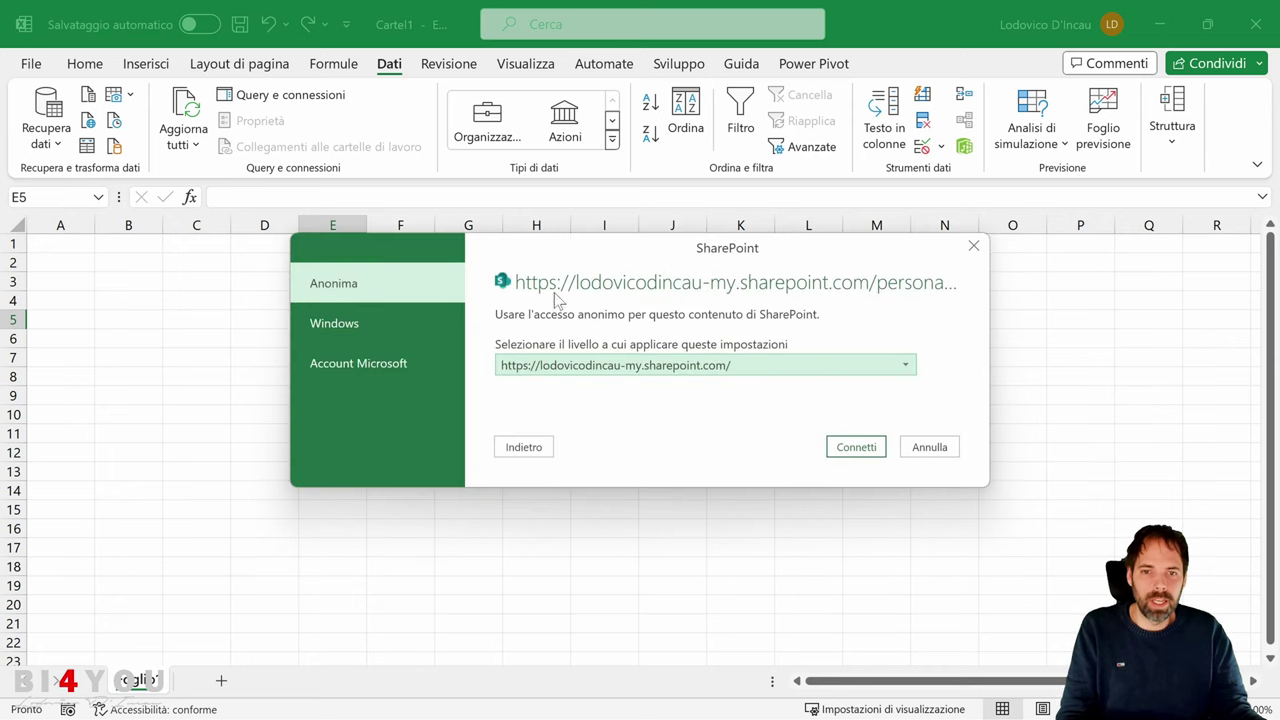
Sign in with the work Microsoft account and connect to the site.
click(372, 363)
click(525, 346)
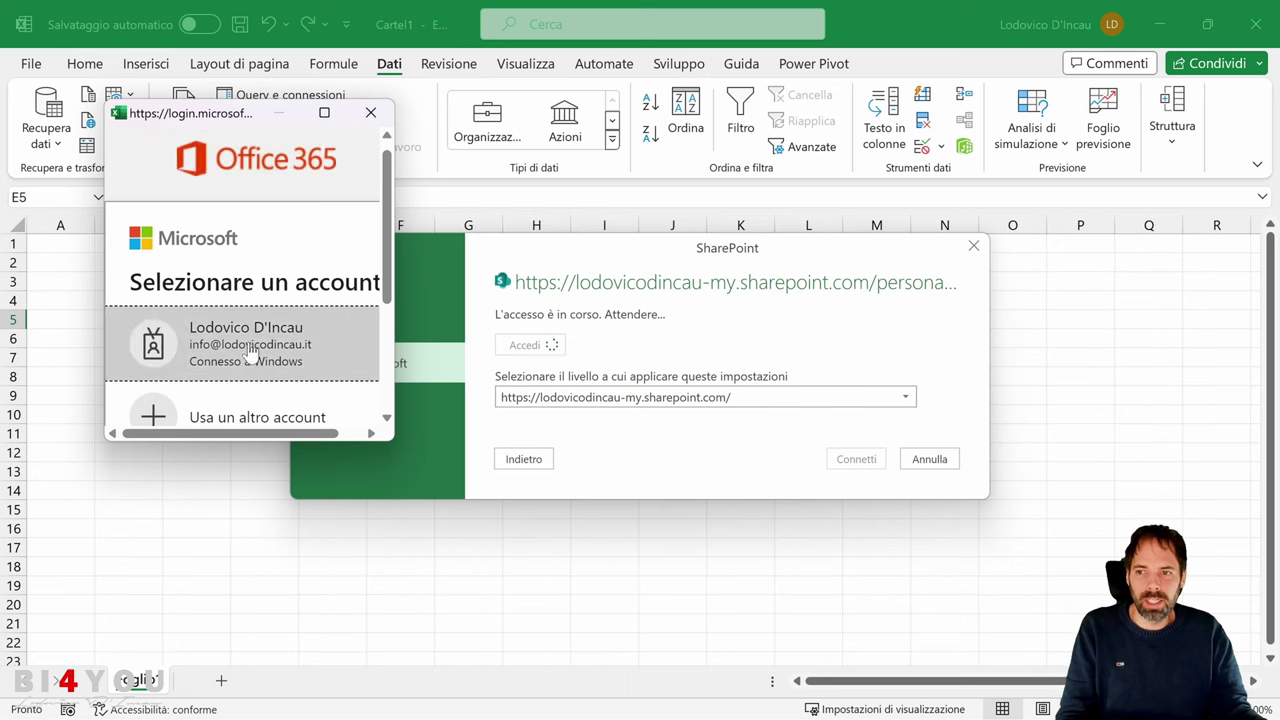
click(250, 352)
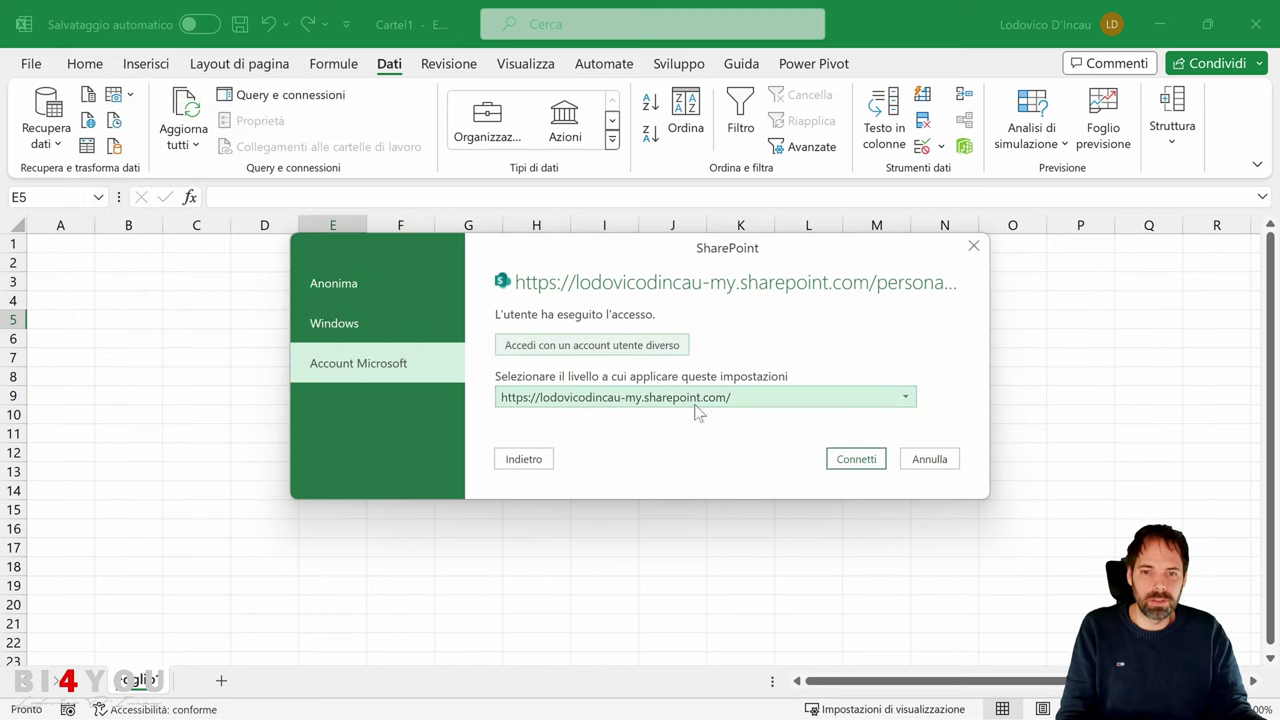
click(848, 463)
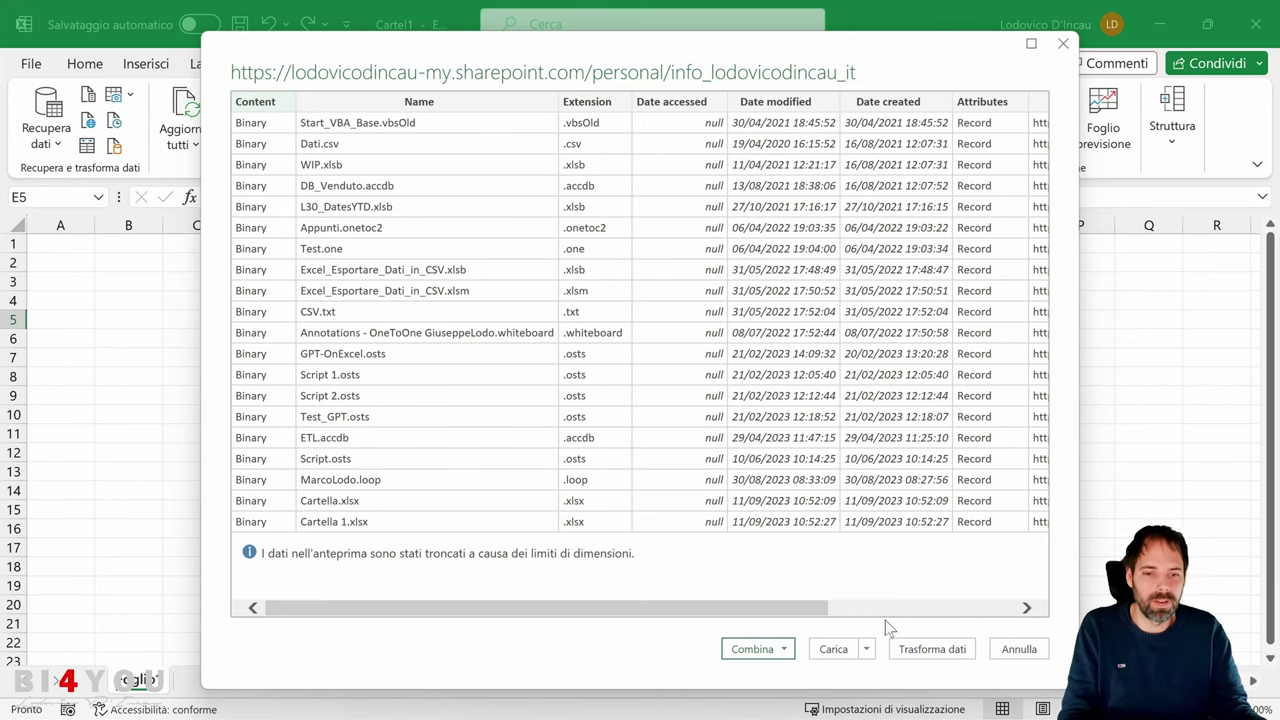
Send the site's file list to the Power Query Editor as Query1 via Trasforma dati.
click(933, 650)
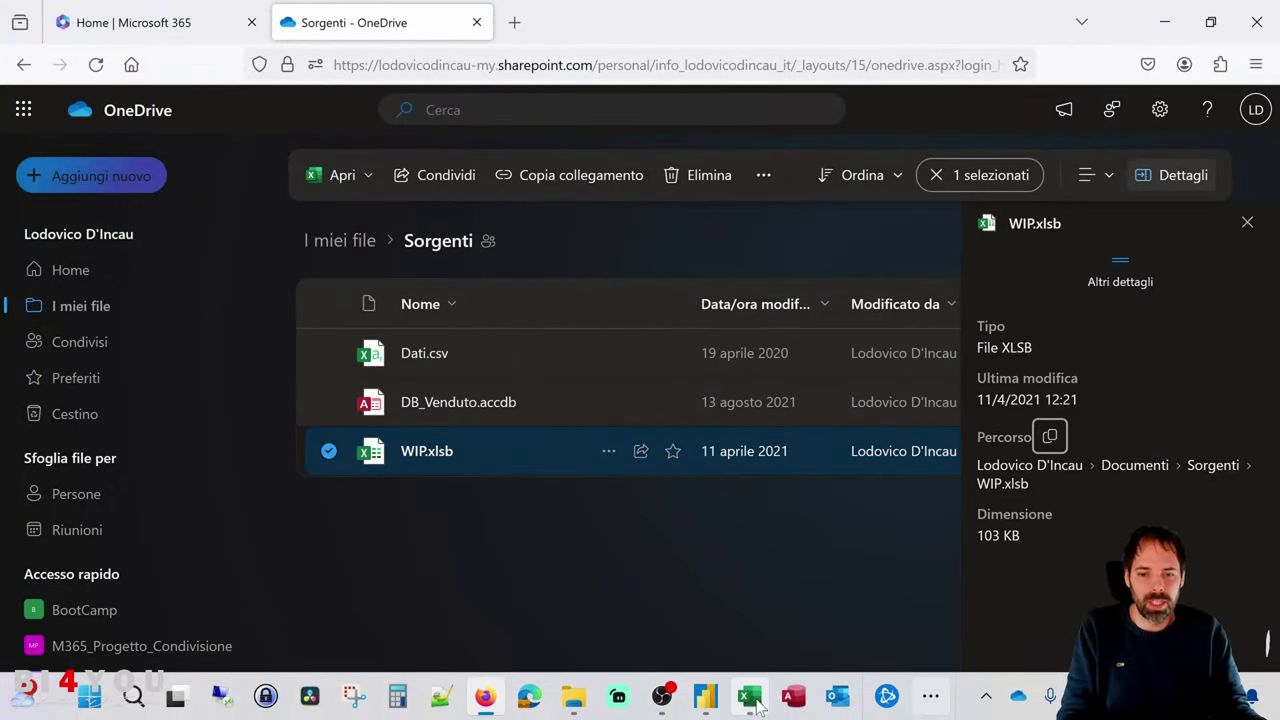
click(752, 705)
drag(462, 688, 840, 688)
Filter Query1's Folder Path to rows containing 'Sorgenti', leaving five files.
click(670, 197)
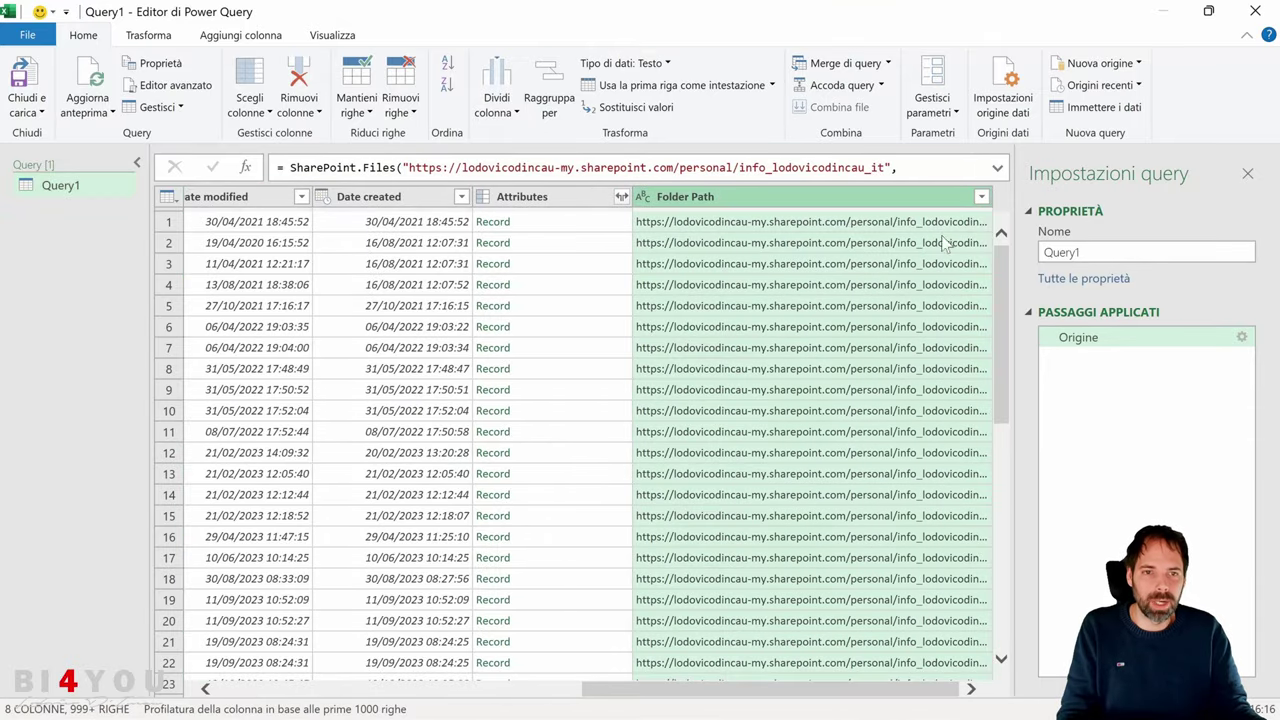
click(981, 196)
mouse_move(748, 355)
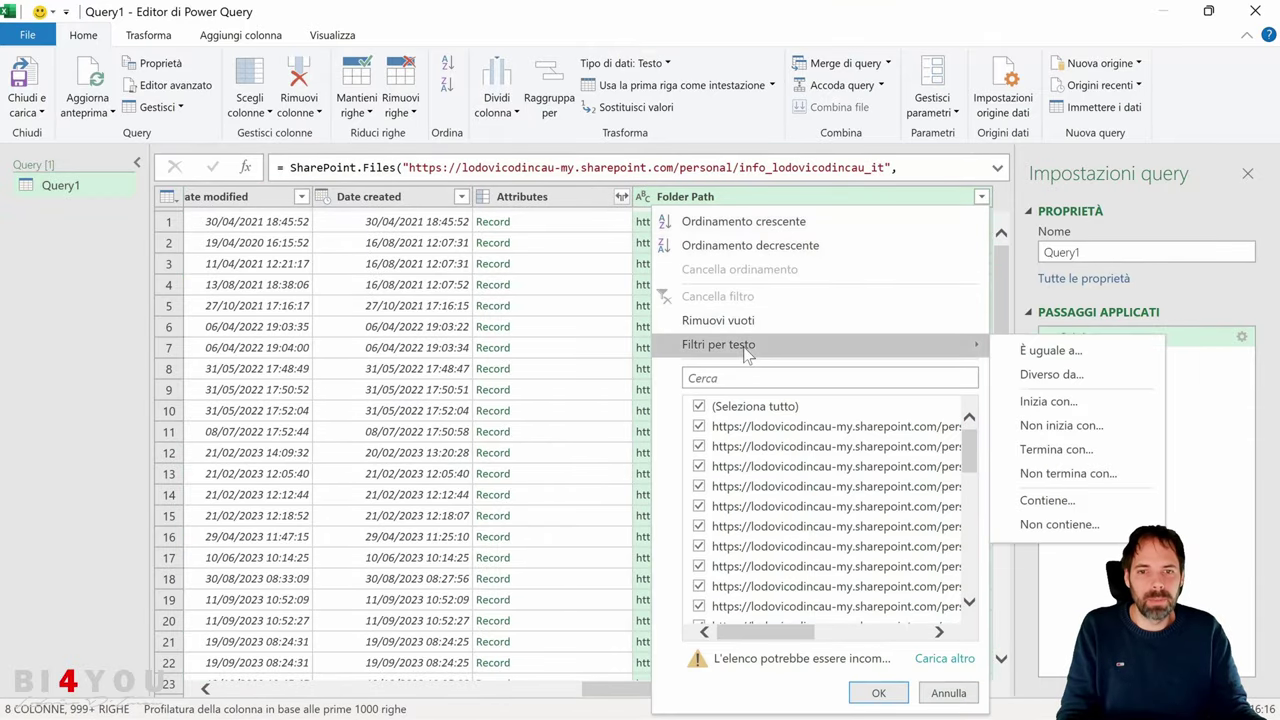
click(1047, 500)
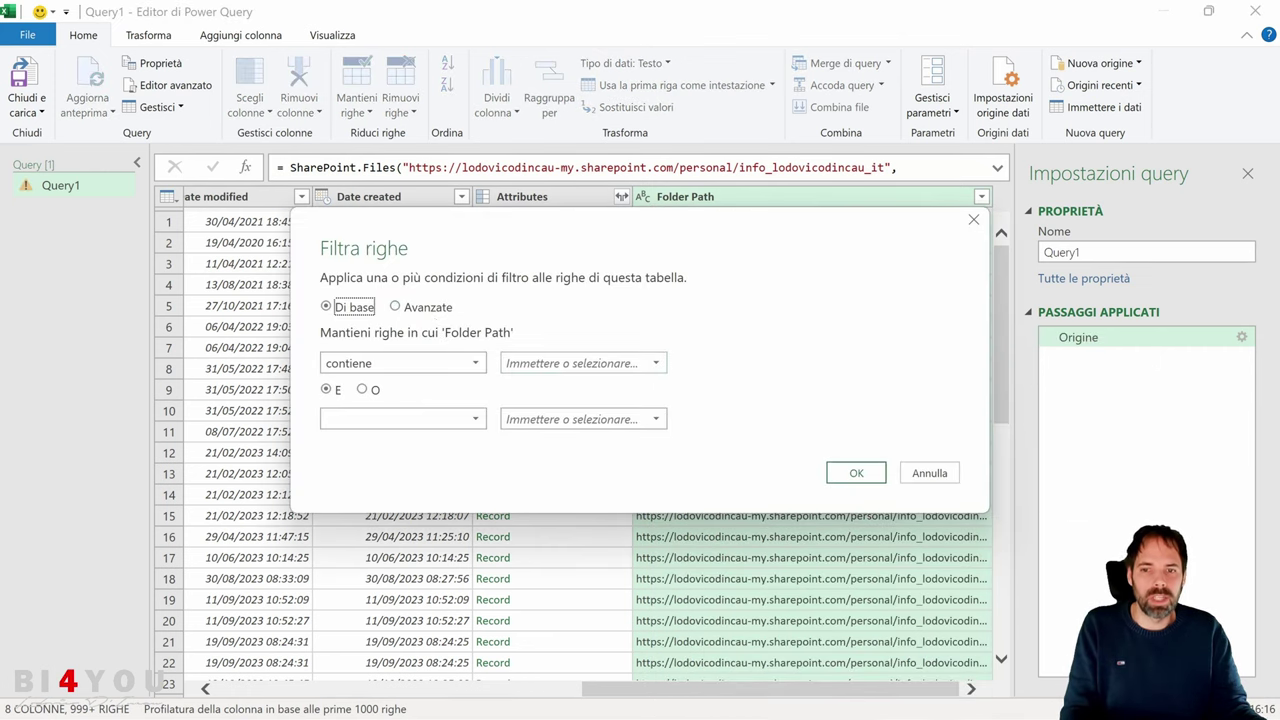
click(580, 363)
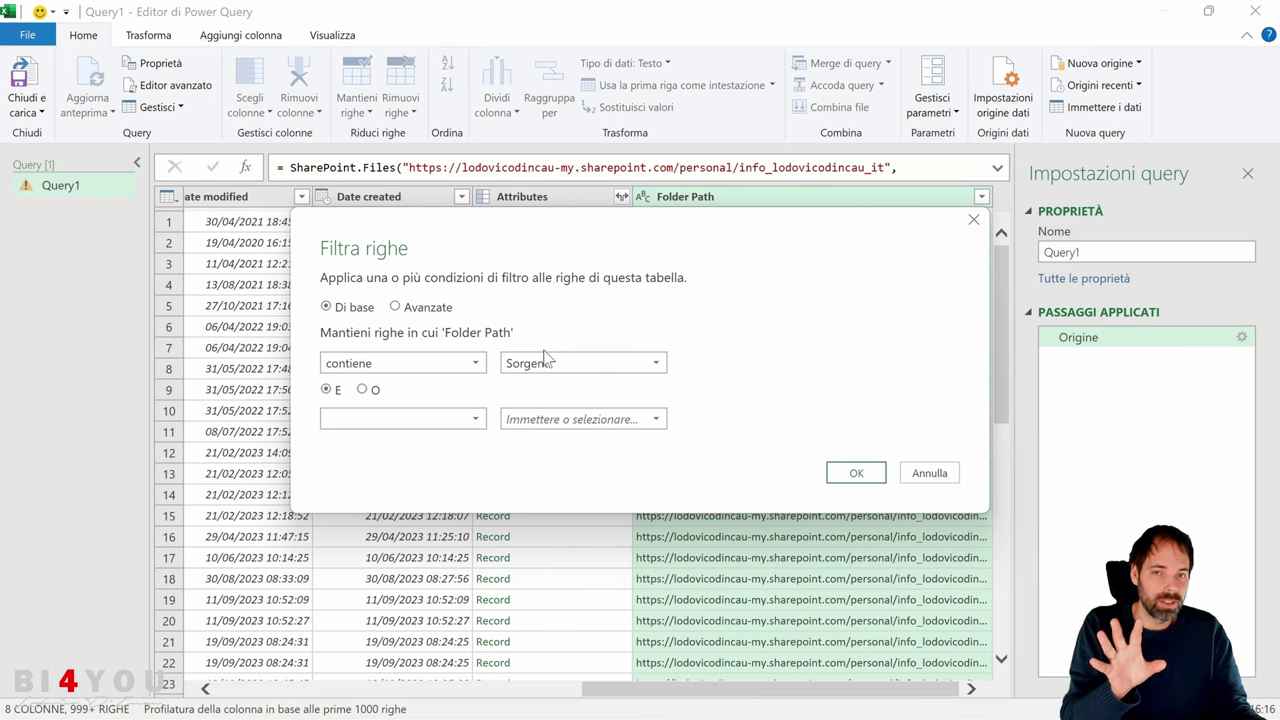
click(840, 473)
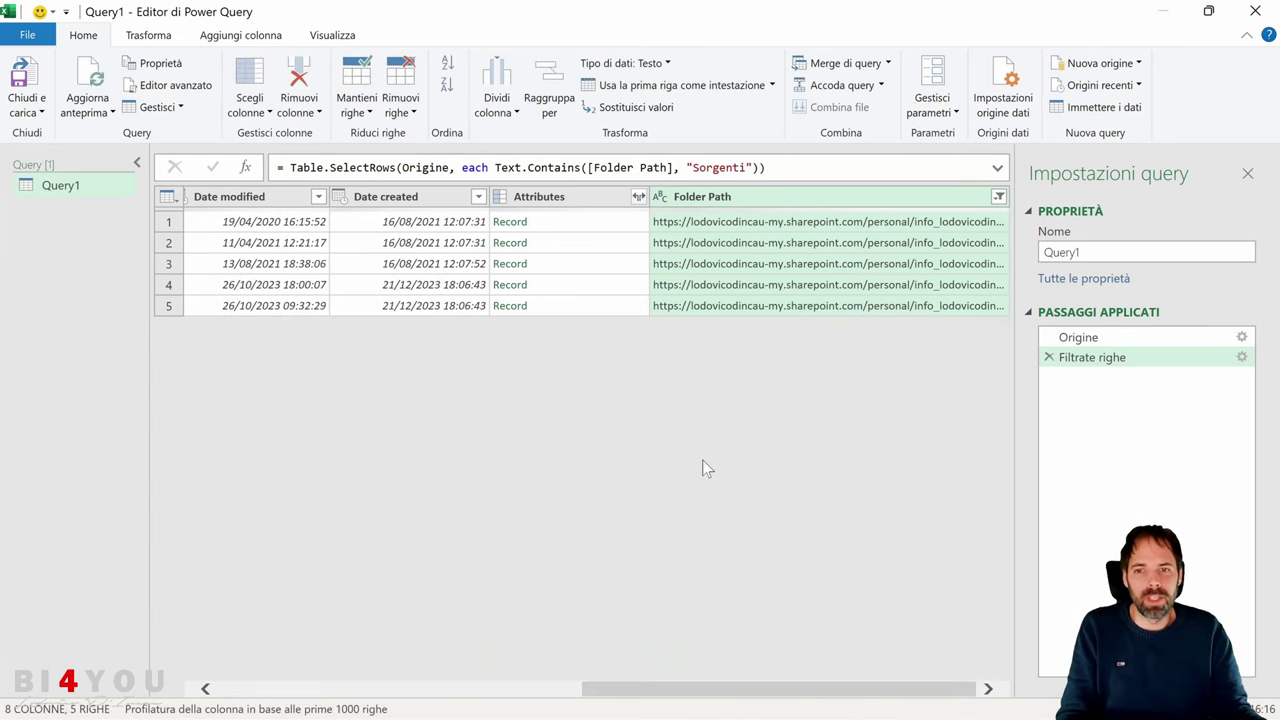
Scroll across and widen the Folder Path column to read the full file paths.
drag(760, 697, 395, 703)
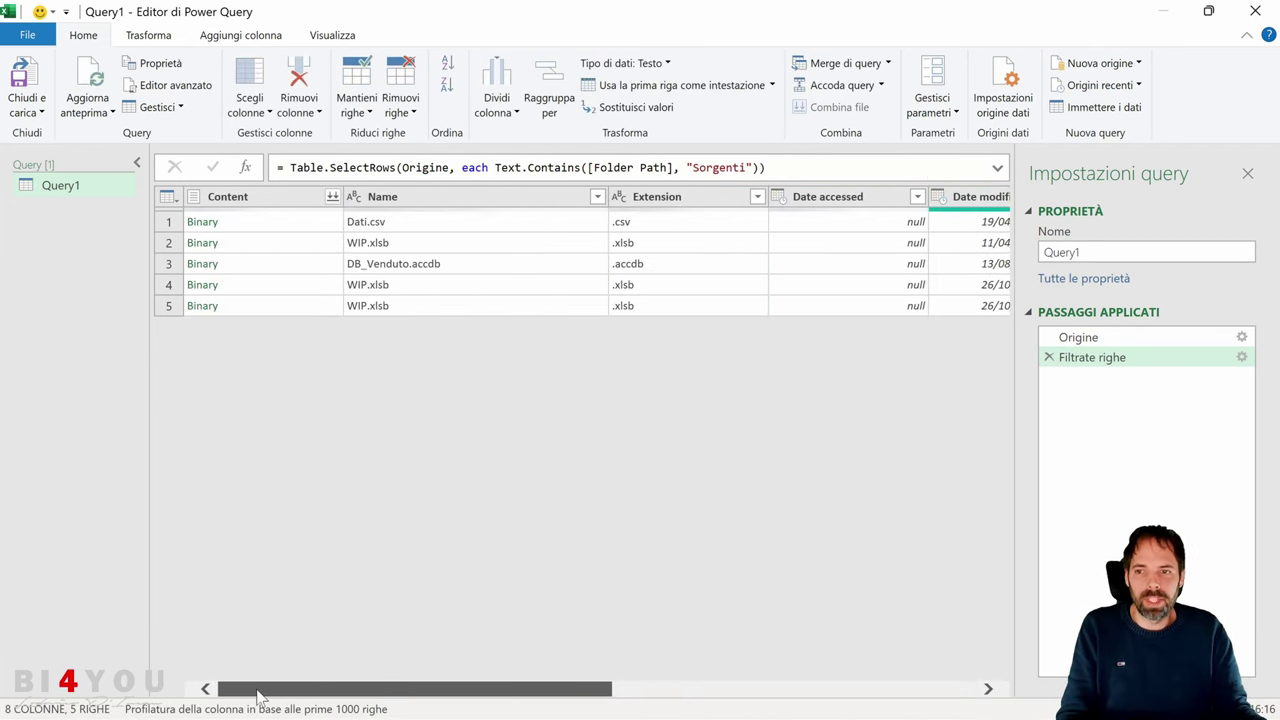
drag(318, 695, 682, 697)
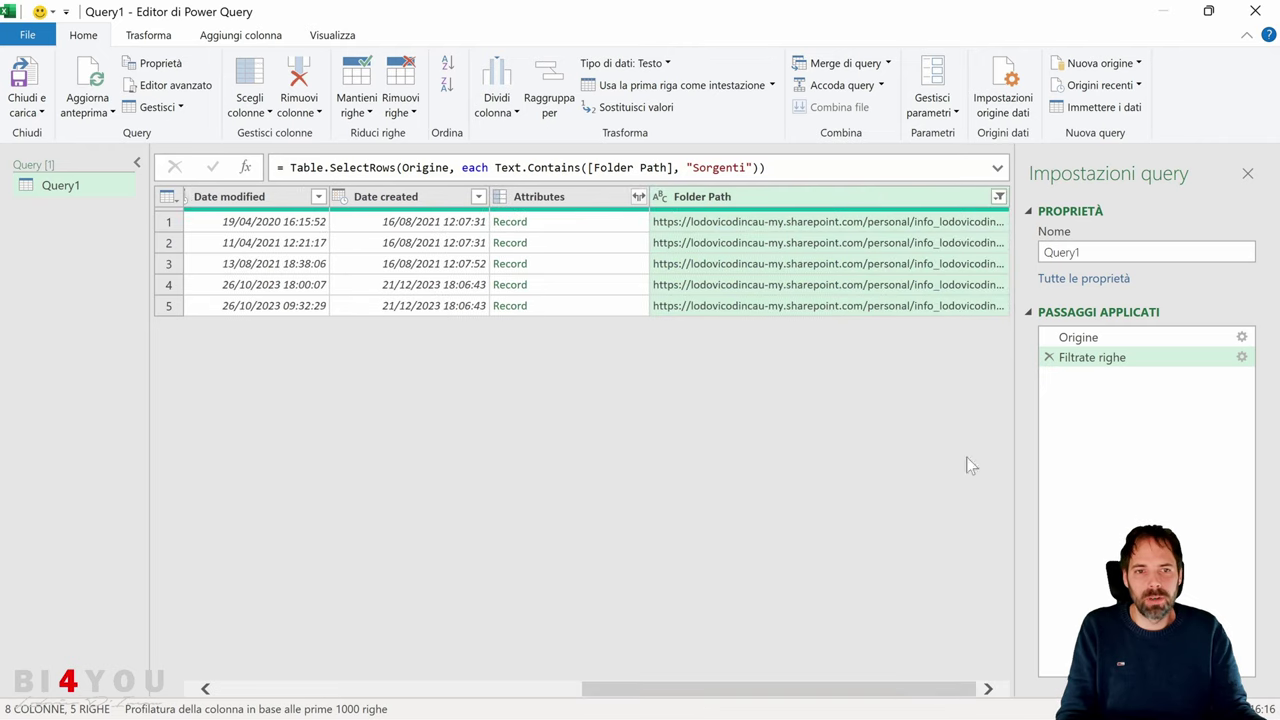
double_click(1008, 196)
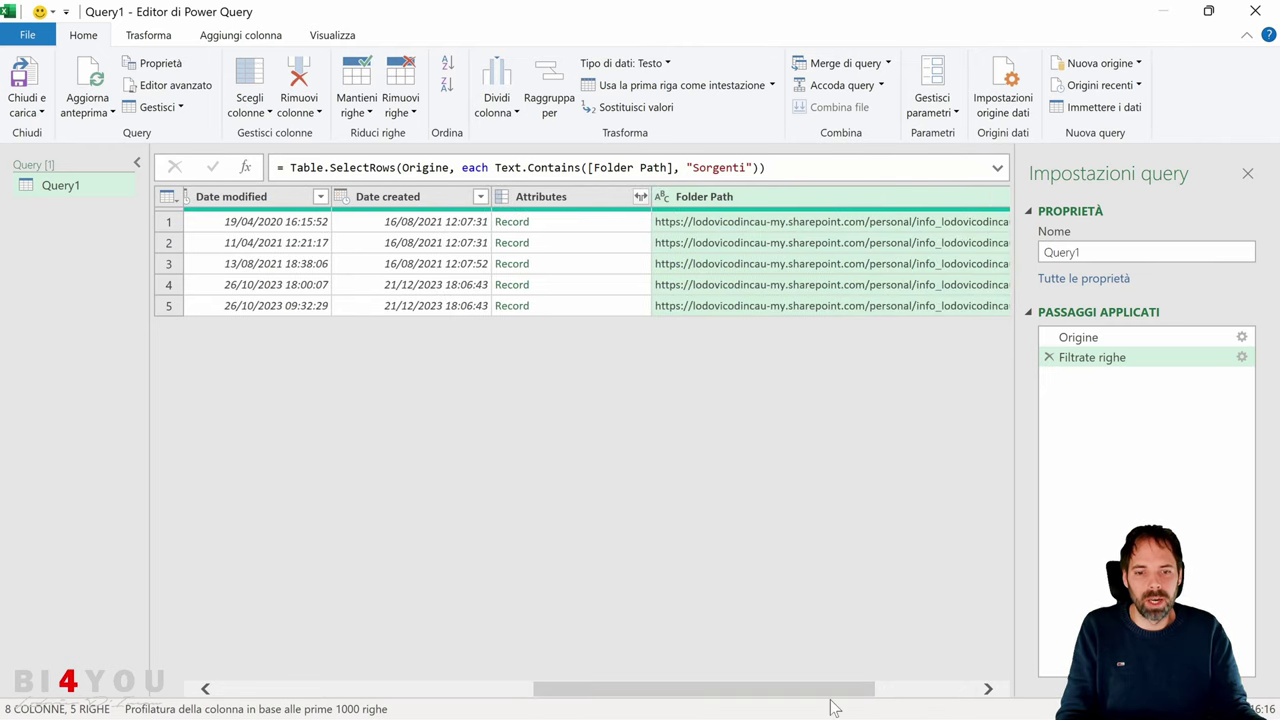
drag(832, 690, 885, 690)
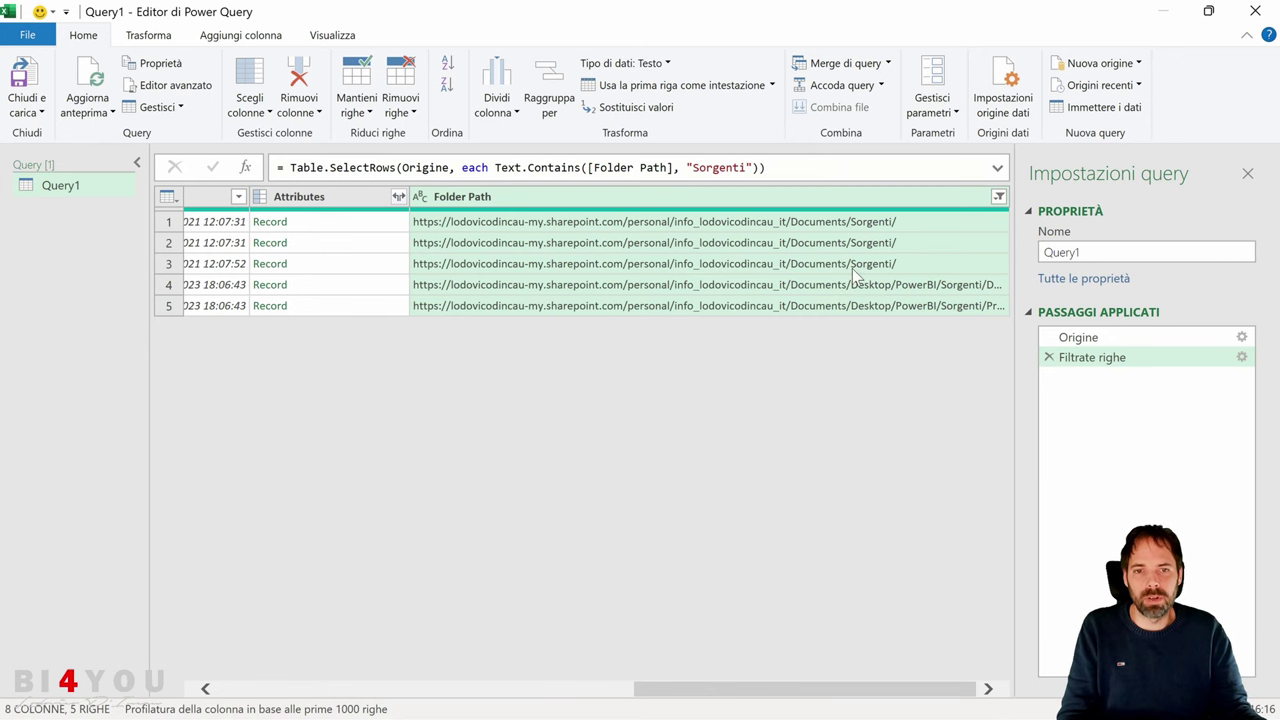
drag(857, 689, 325, 670)
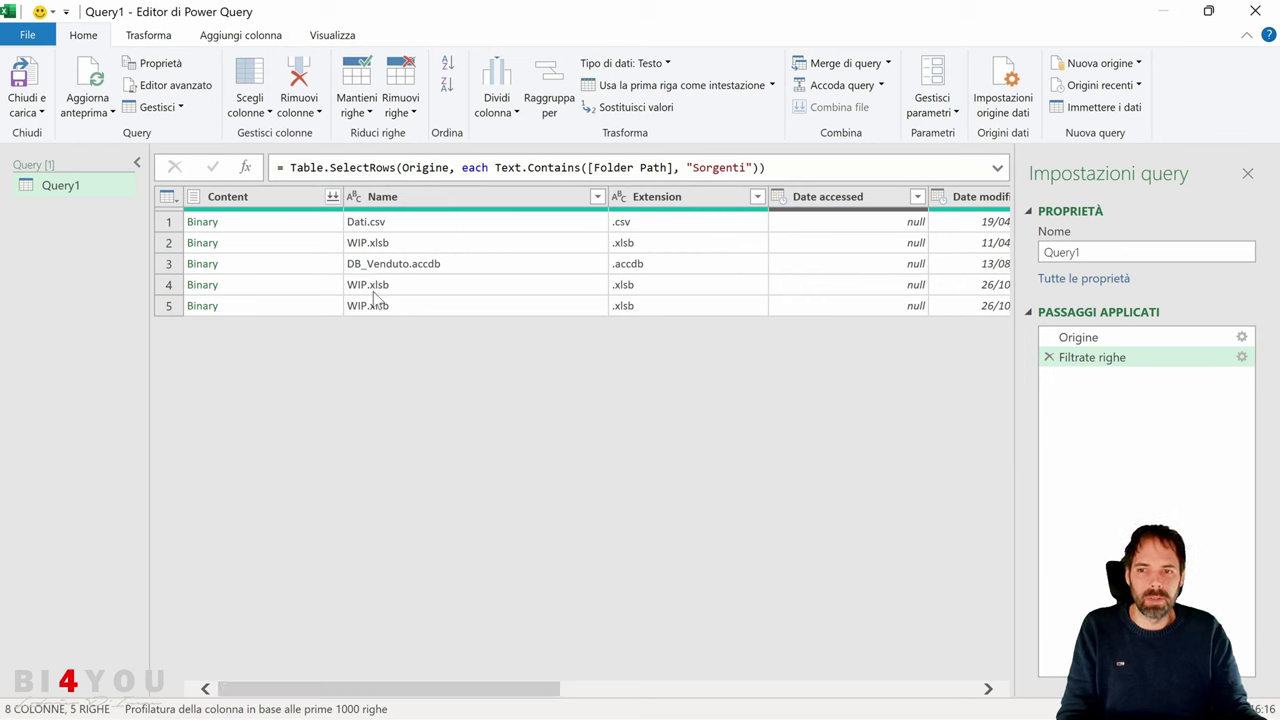
Compare the WIP.xlsb rows' folder locations, opening and dismissing the Folder Path filter list.
click(372, 243)
click(374, 285)
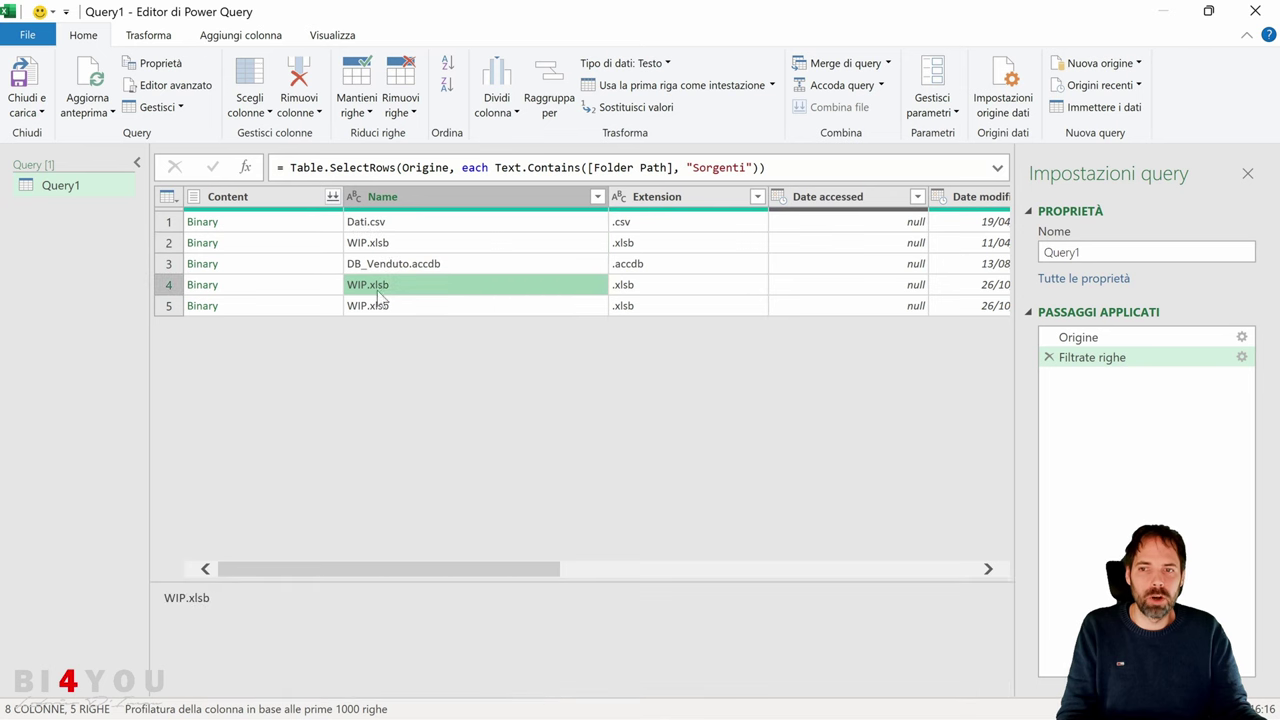
click(375, 306)
drag(493, 570, 1008, 530)
click(999, 198)
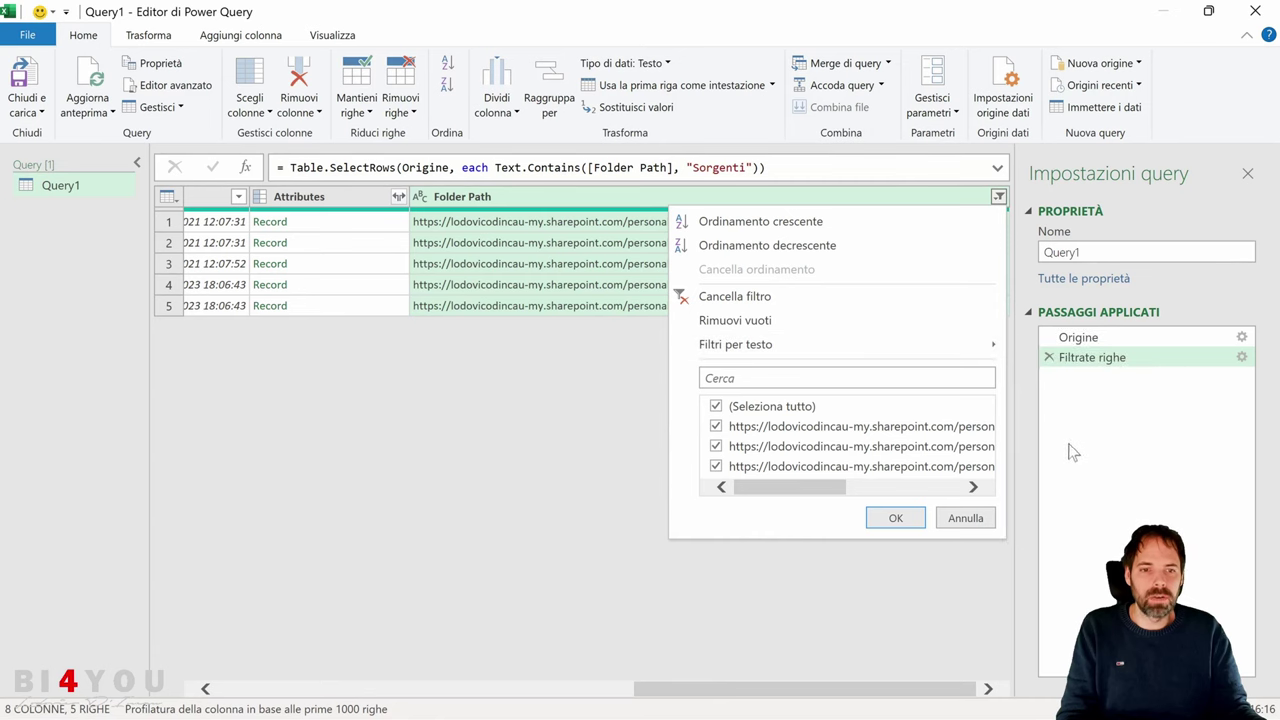
key(Escape)
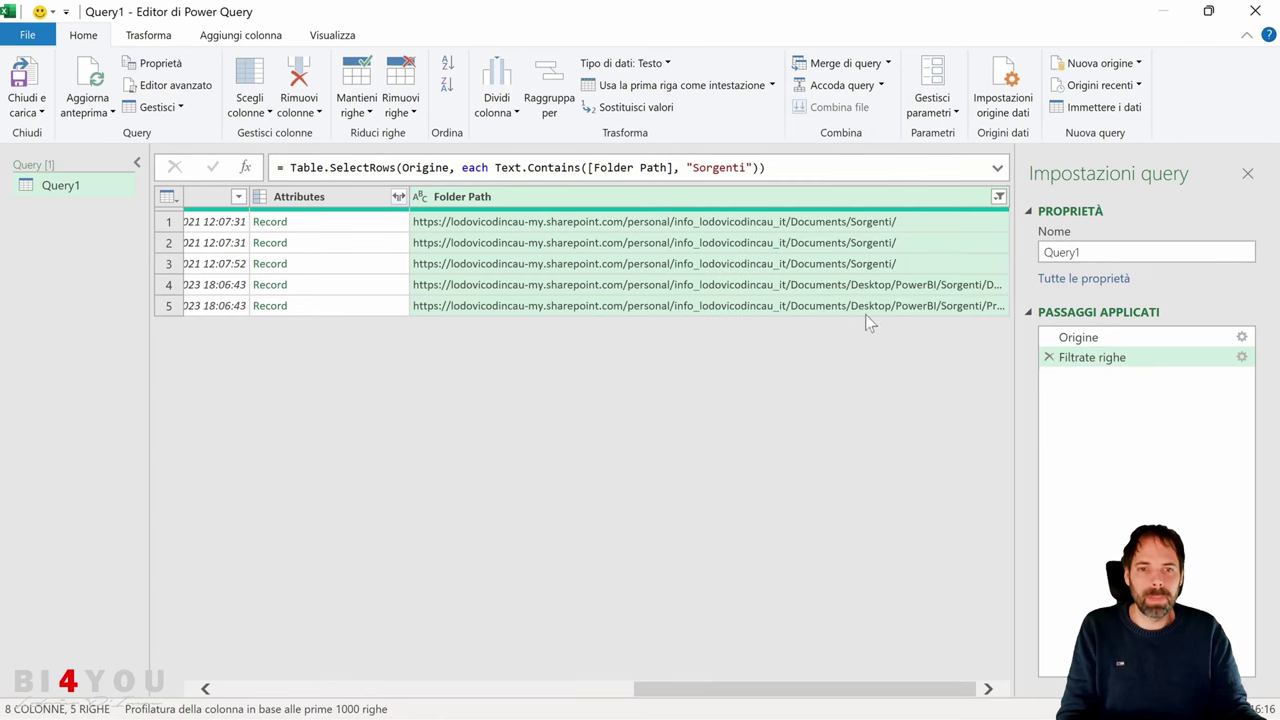
Exclude rows whose Folder Path contains 'Desktop' with a does-not-contain text filter.
click(999, 198)
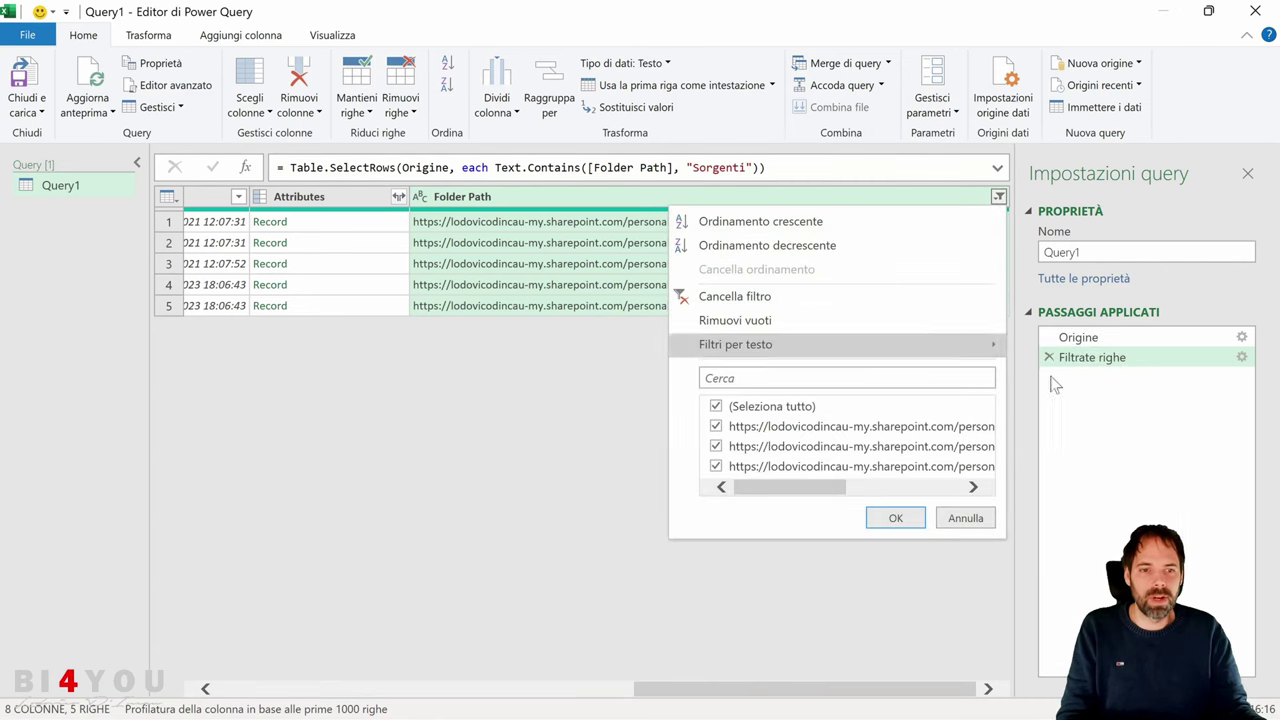
mouse_move(975, 345)
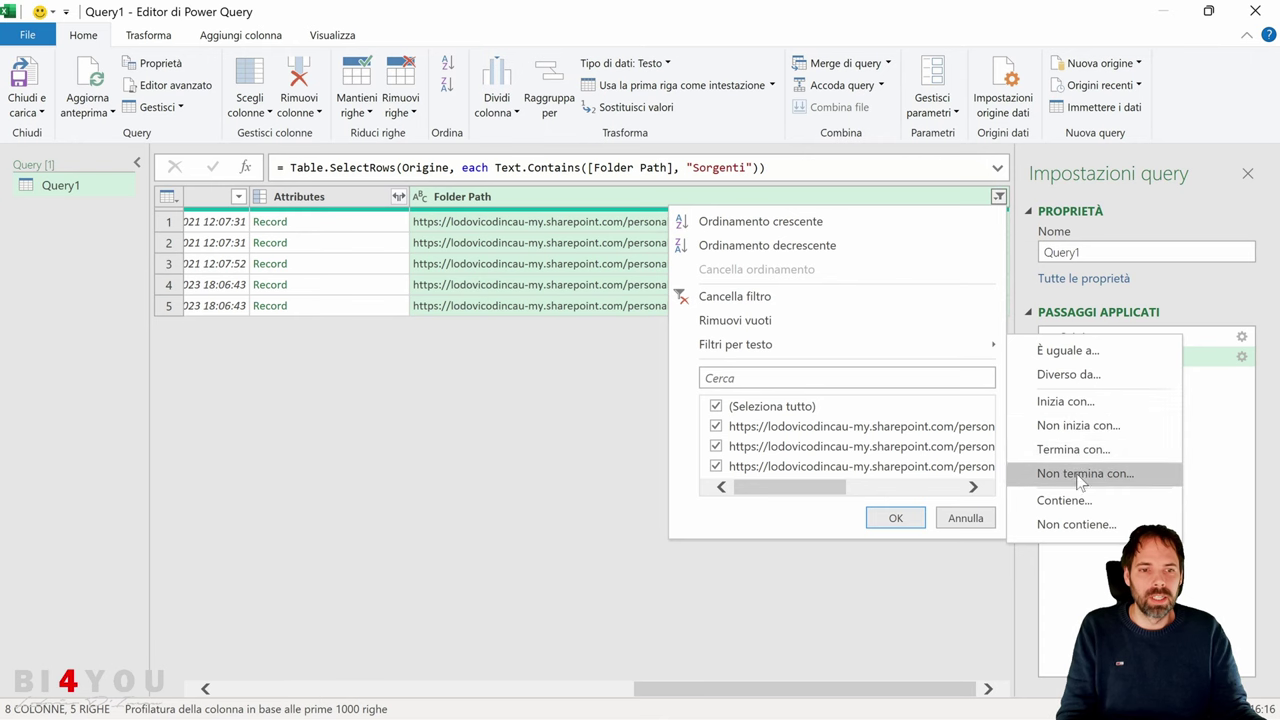
click(1077, 524)
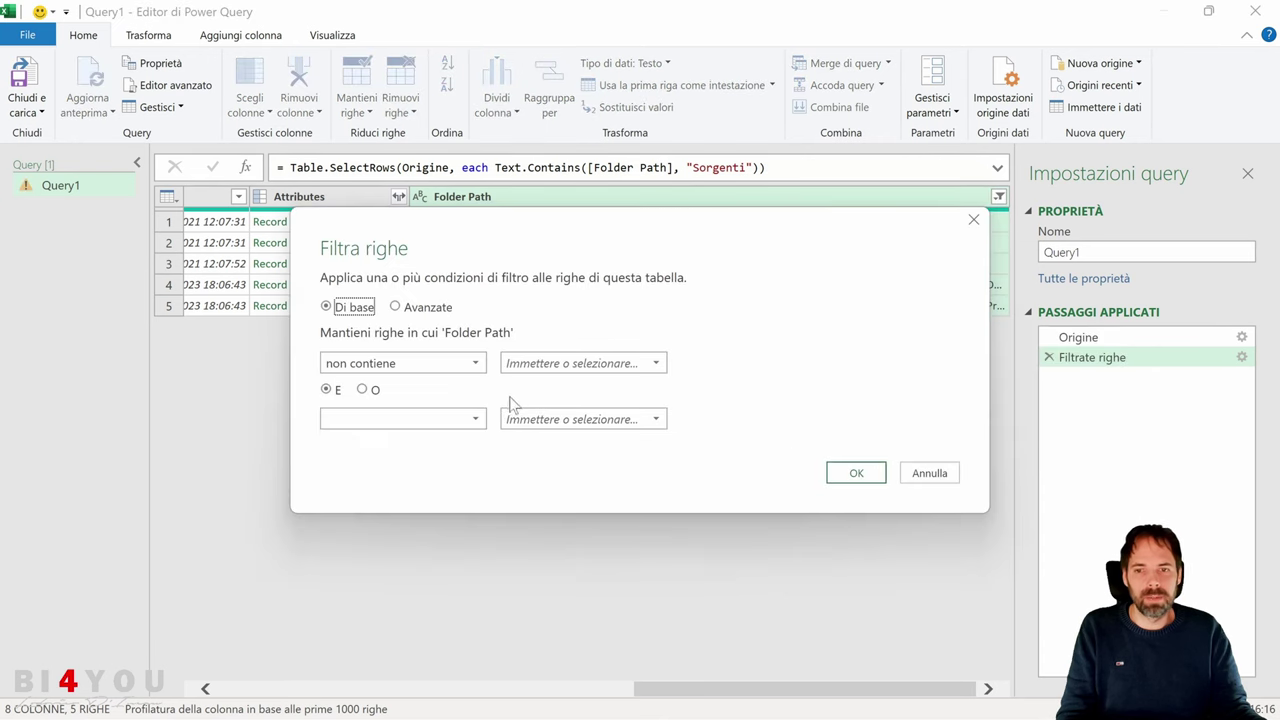
text(Desktop)
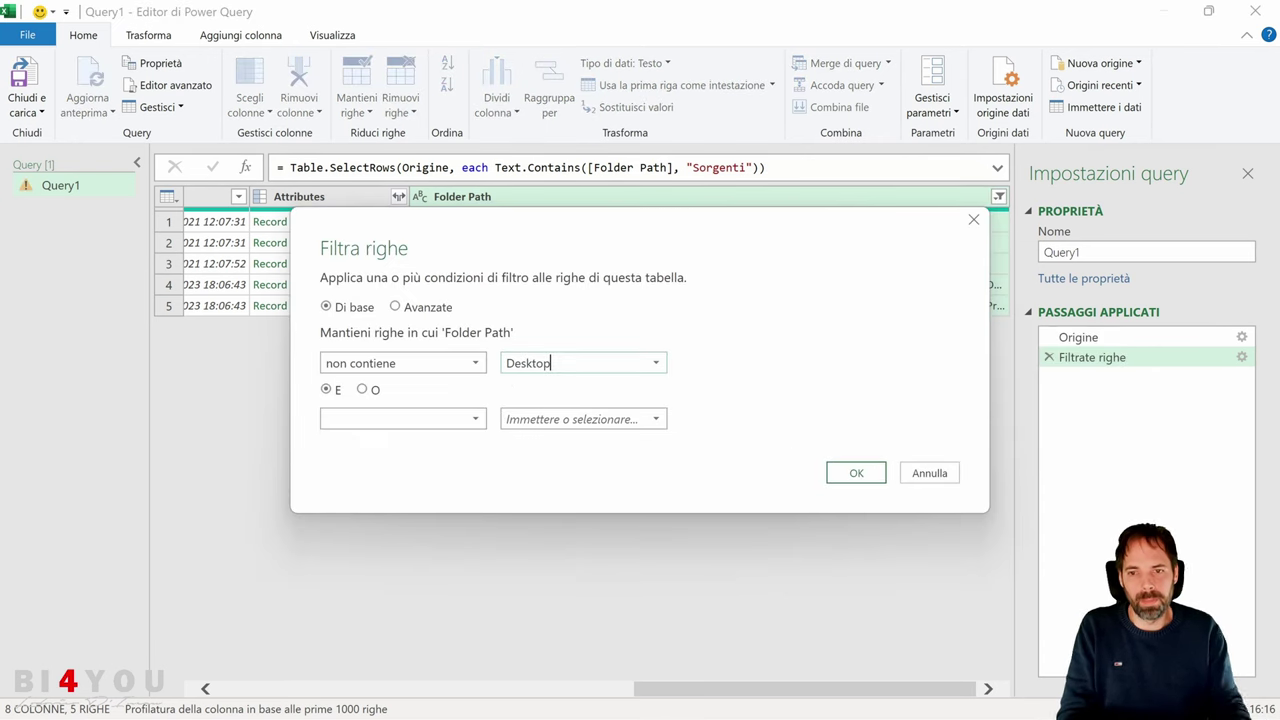
click(855, 472)
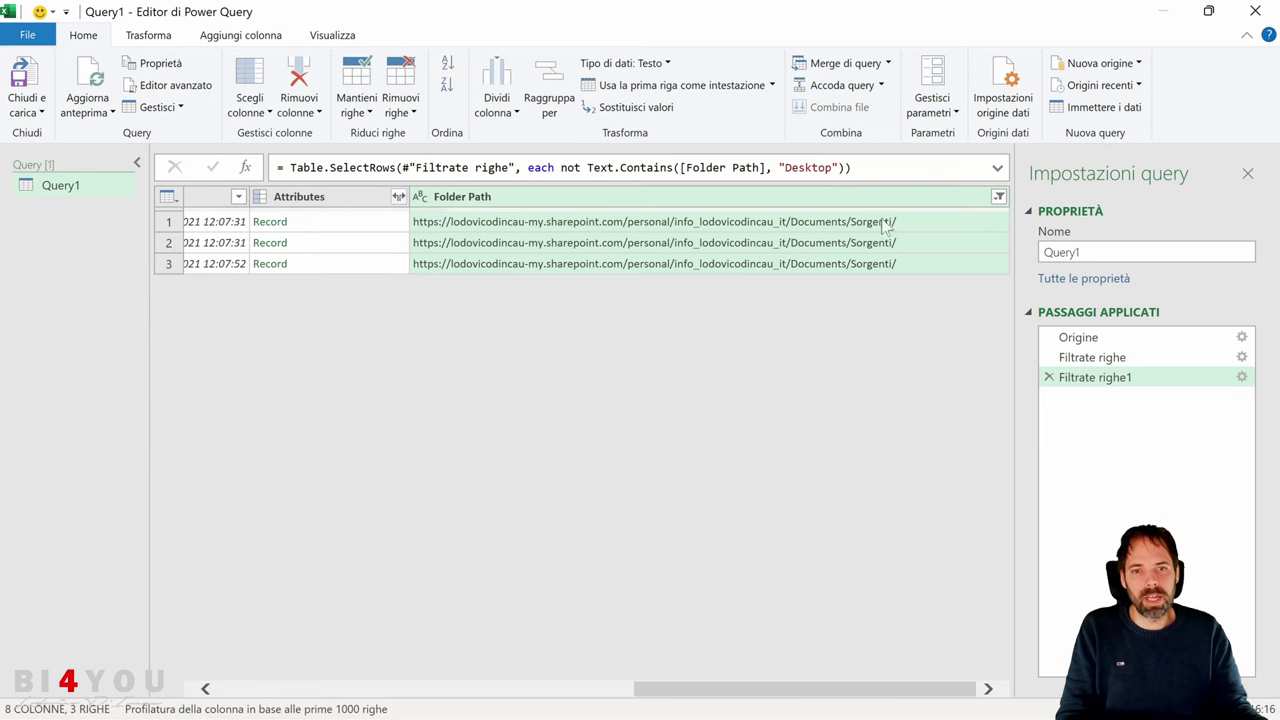
drag(743, 689, 298, 688)
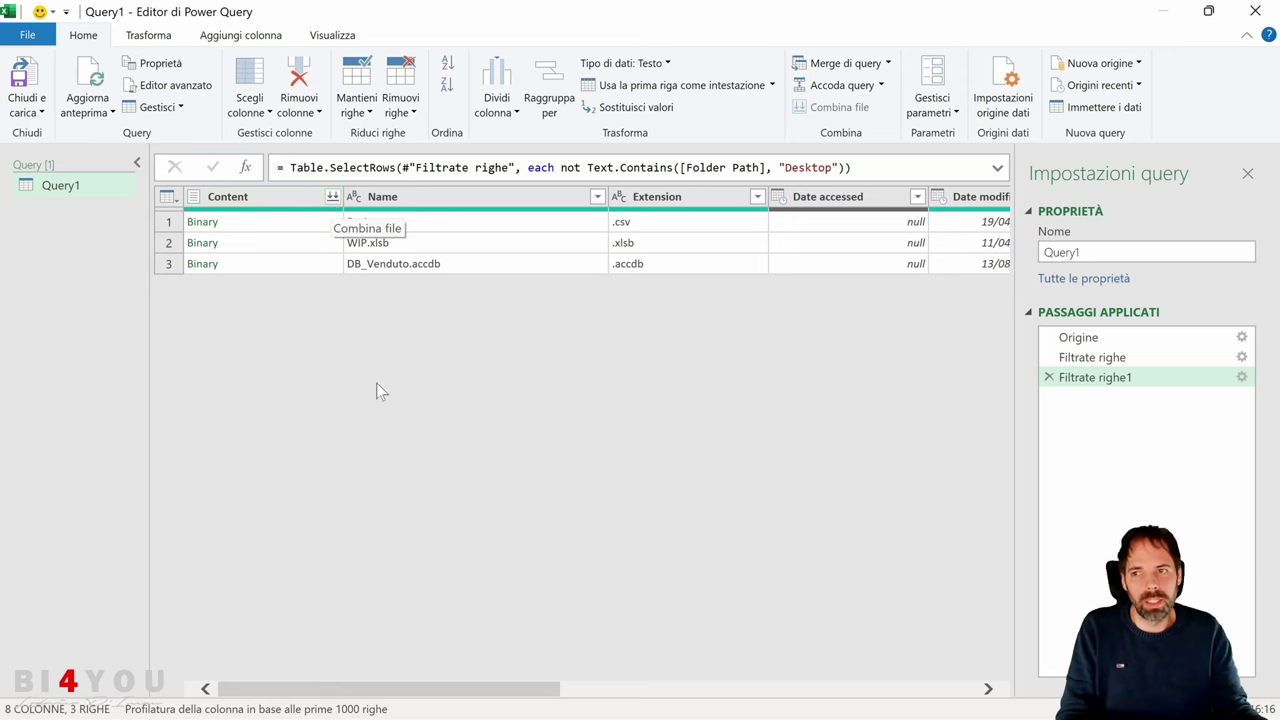
Close Power Query Editor, discarding the query changes, and bring Power BI Desktop forward.
key(alt+F4)
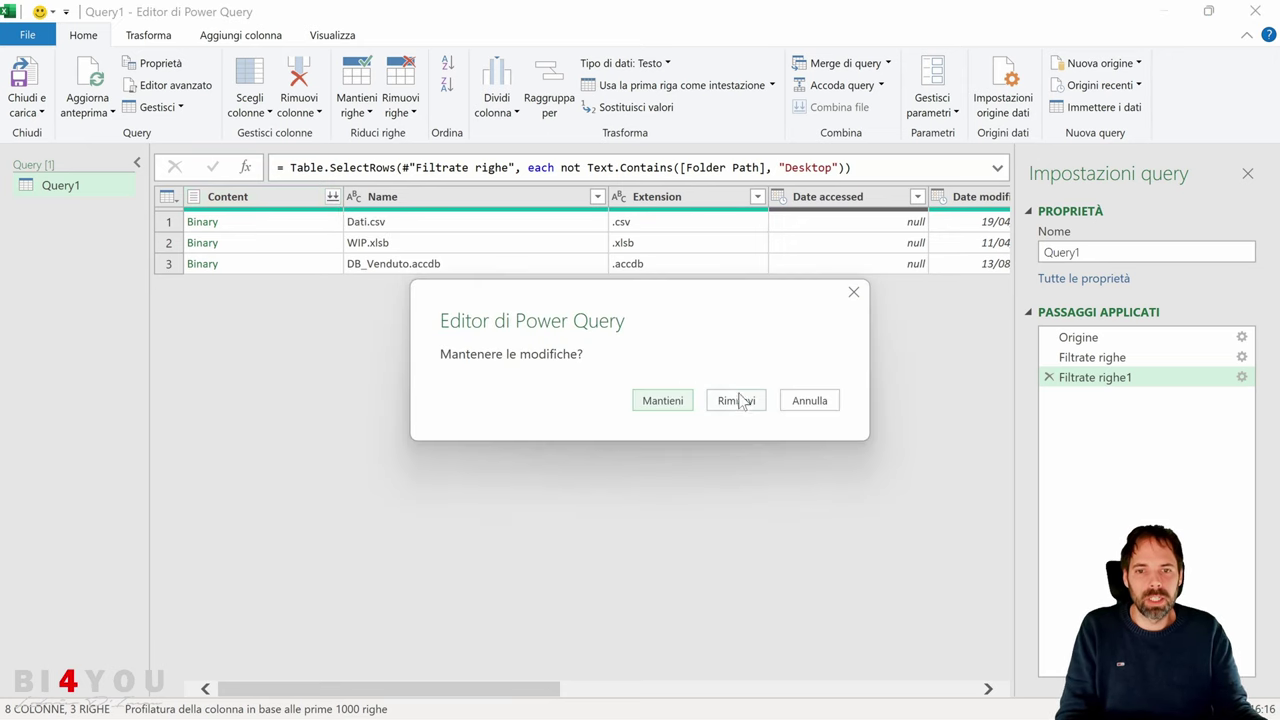
click(739, 400)
click(274, 346)
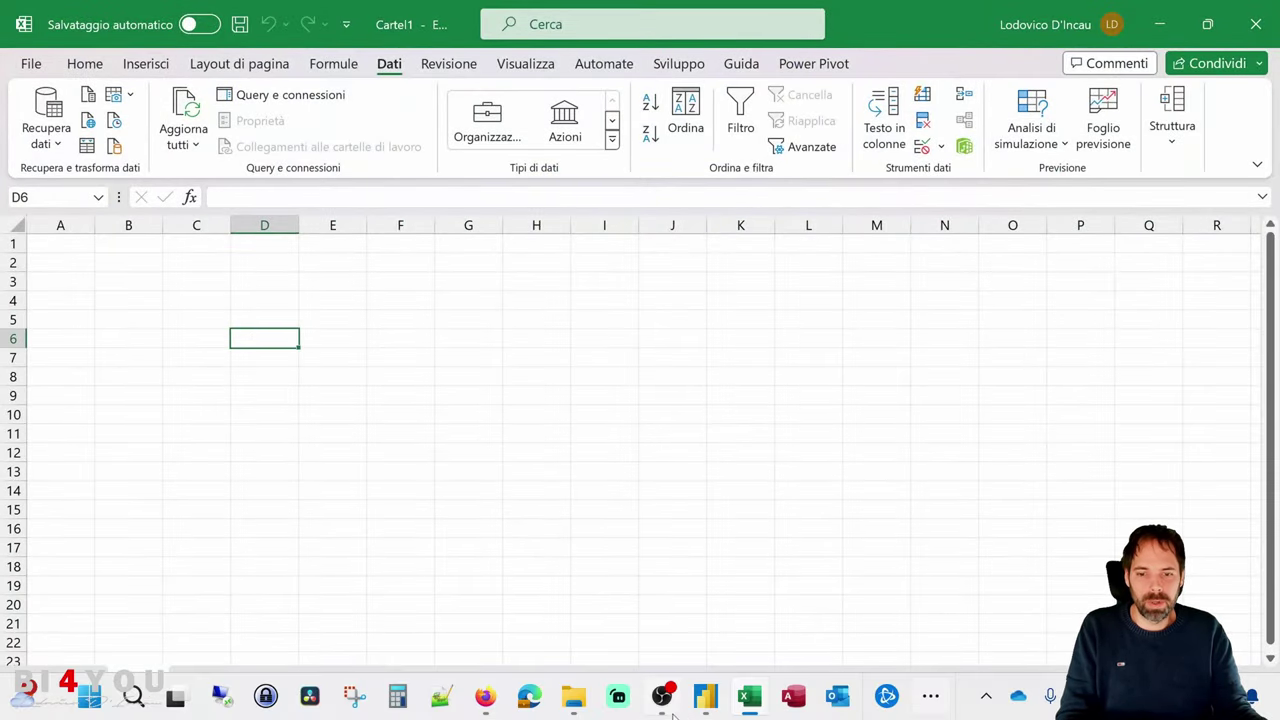
click(700, 697)
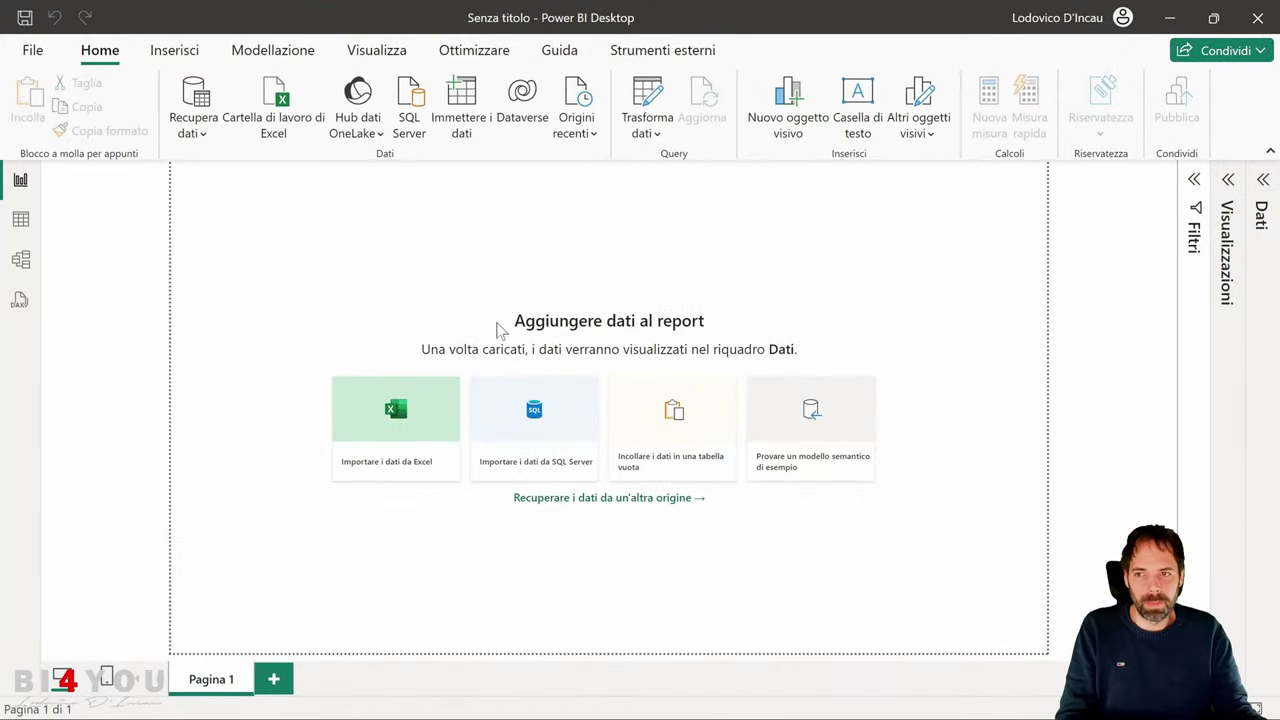
Browse the Recupera dati and recent sources lists, then return to the OneDrive browser tab.
click(193, 108)
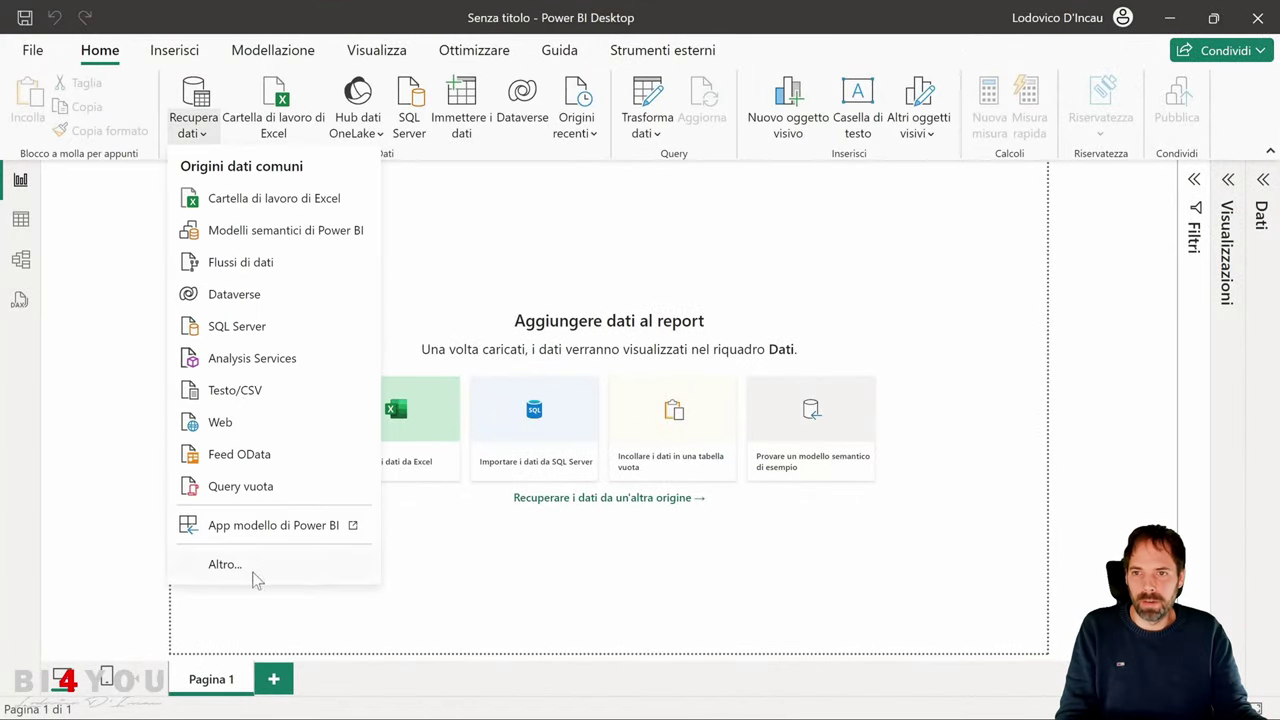
click(505, 266)
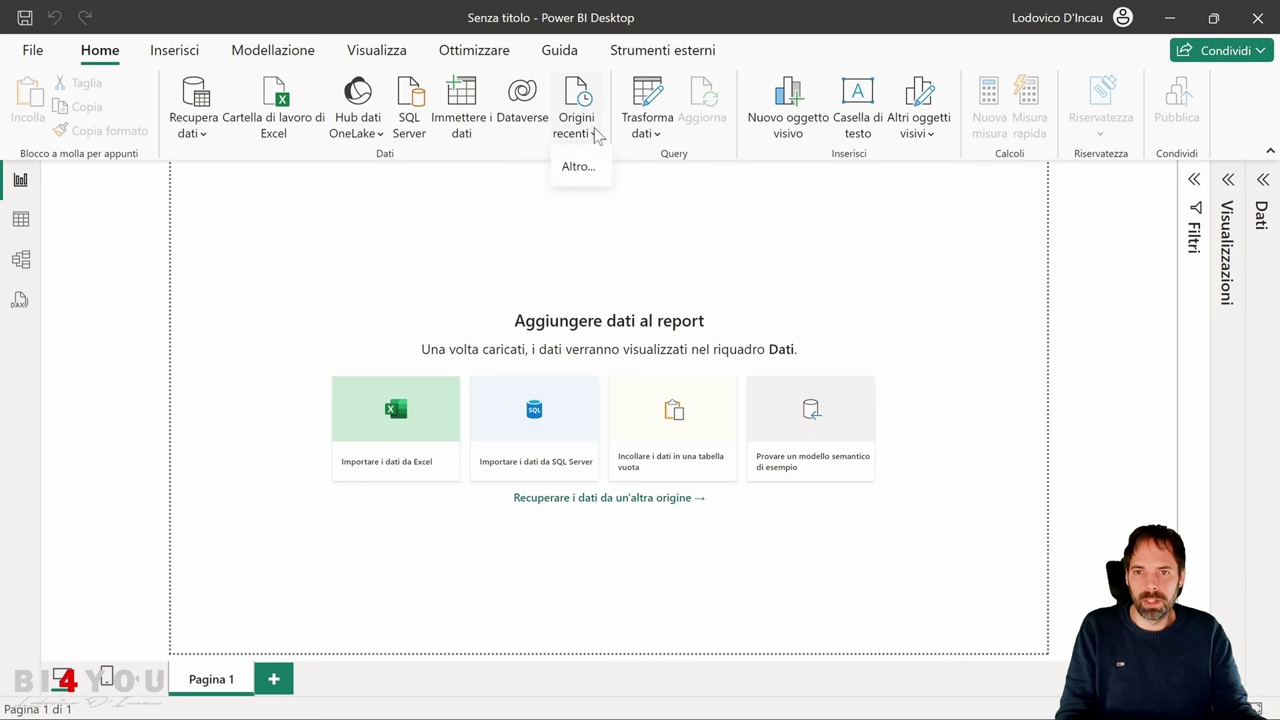
click(381, 244)
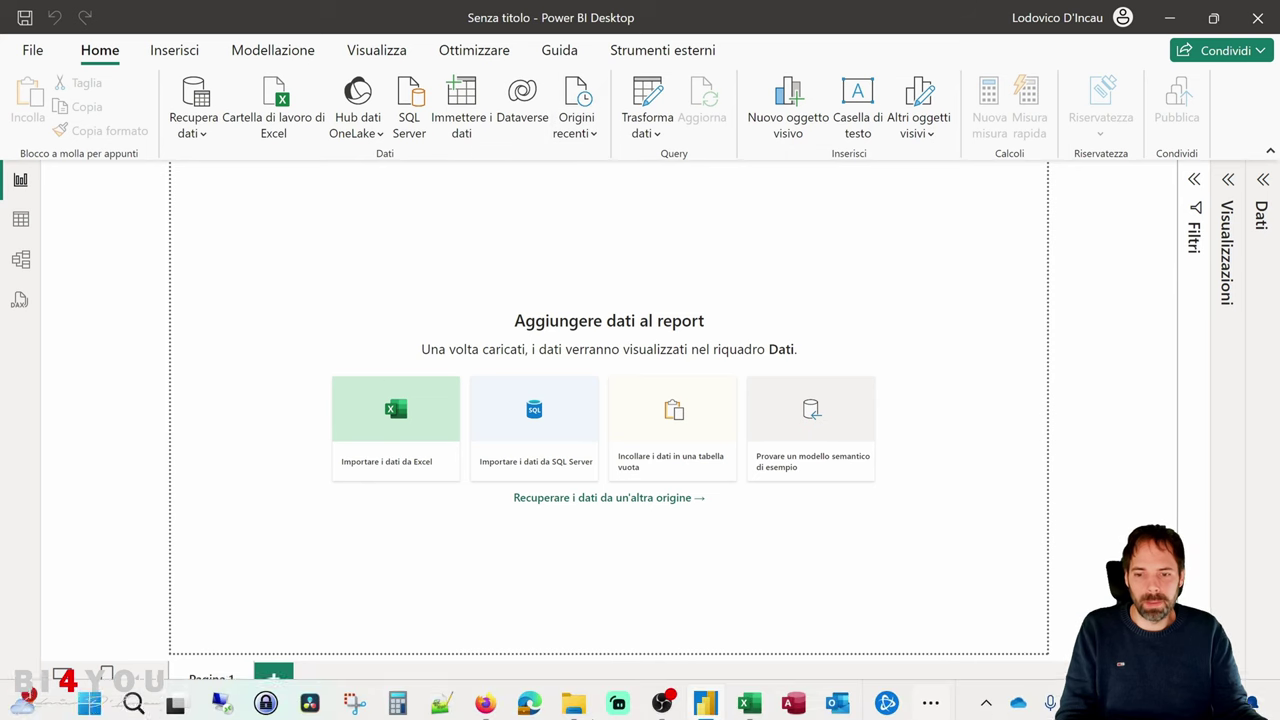
click(487, 706)
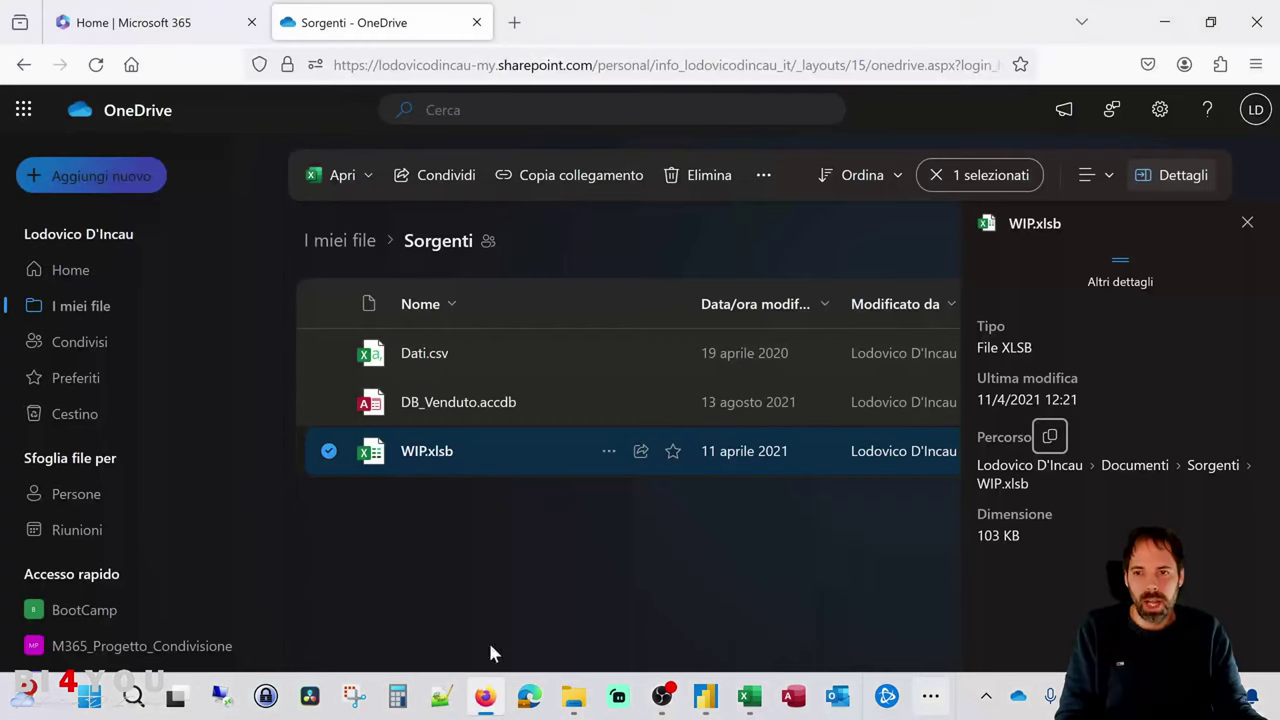
Navigate from Microsoft 365 to the BootCamp SharePoint site's Test folder in Documenti.
click(150, 24)
click(33, 112)
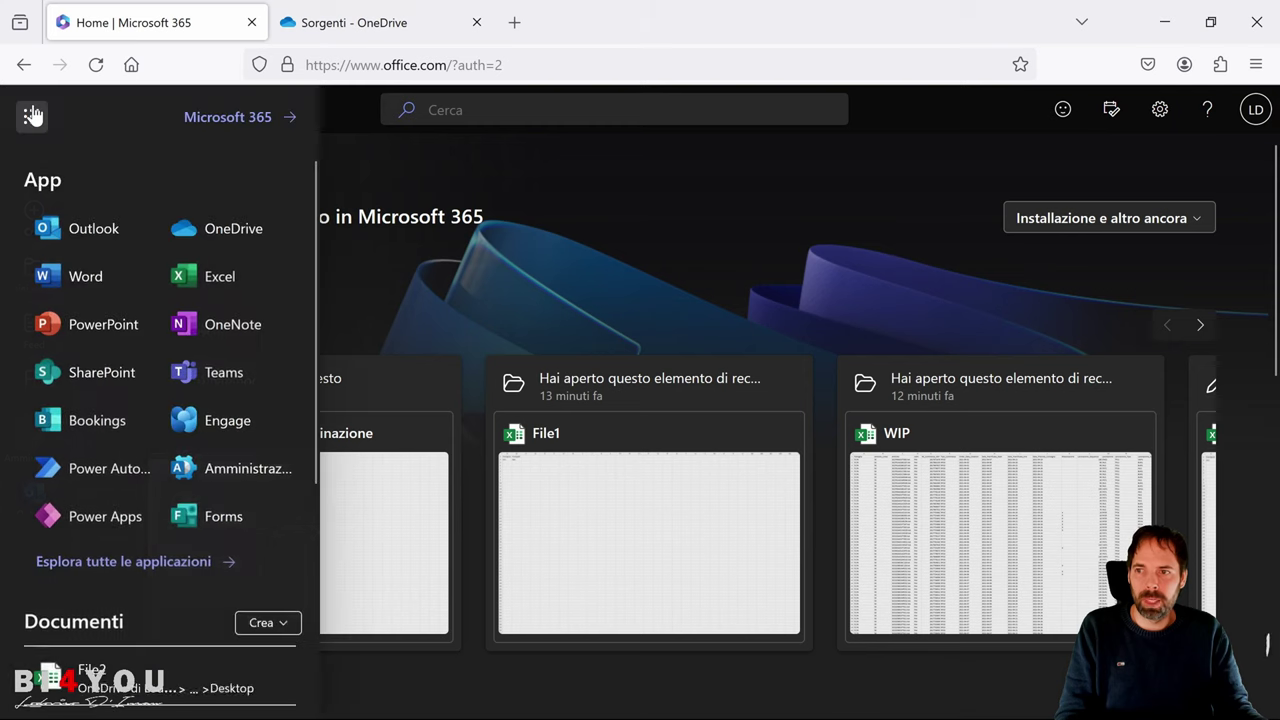
click(90, 370)
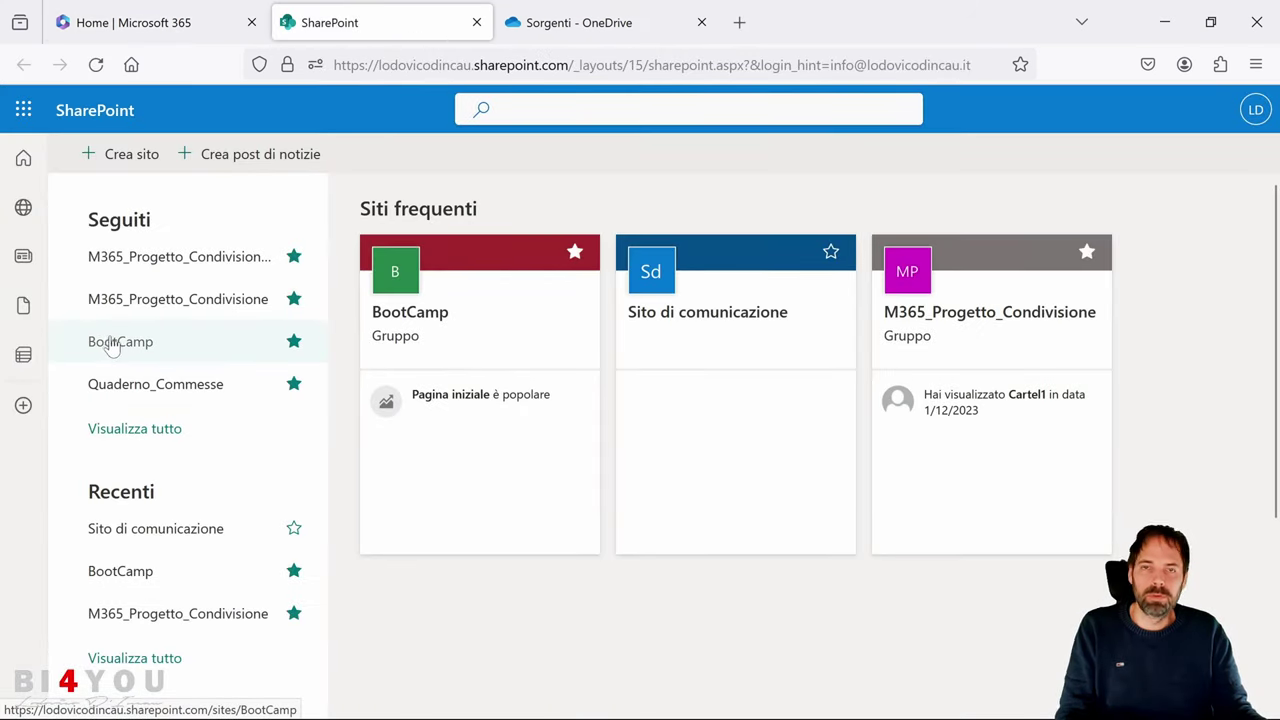
click(115, 343)
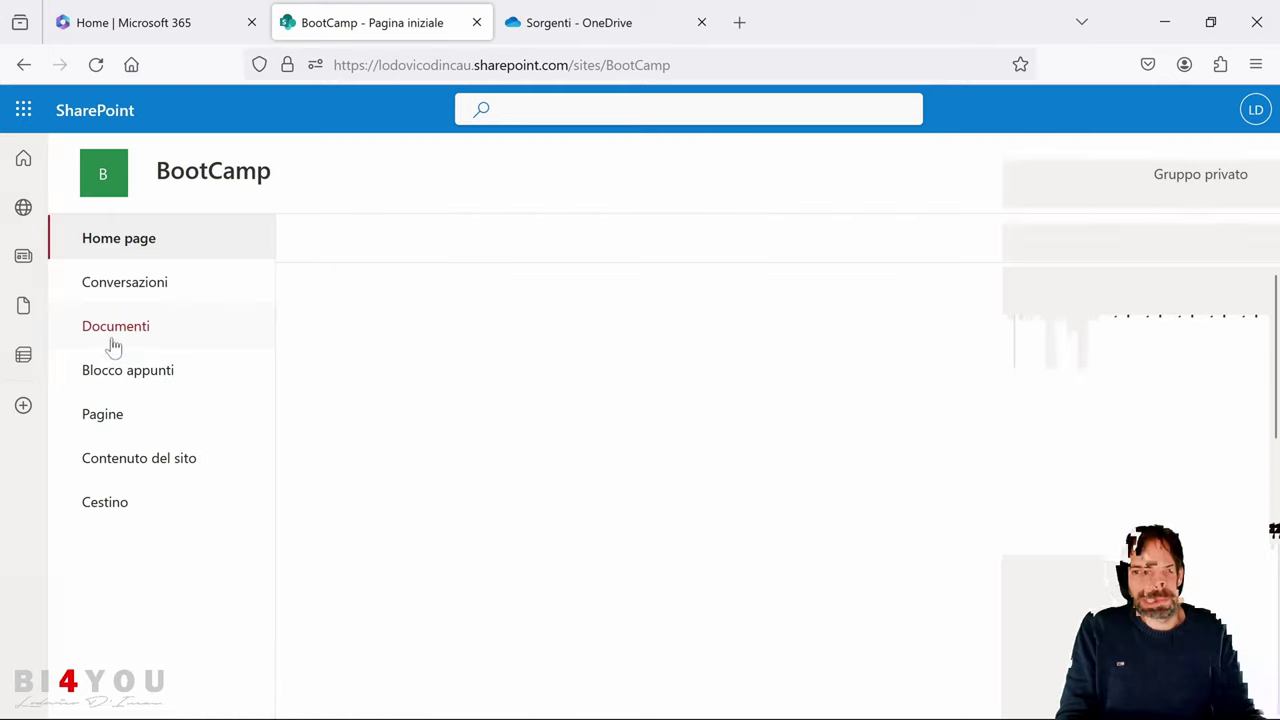
click(140, 336)
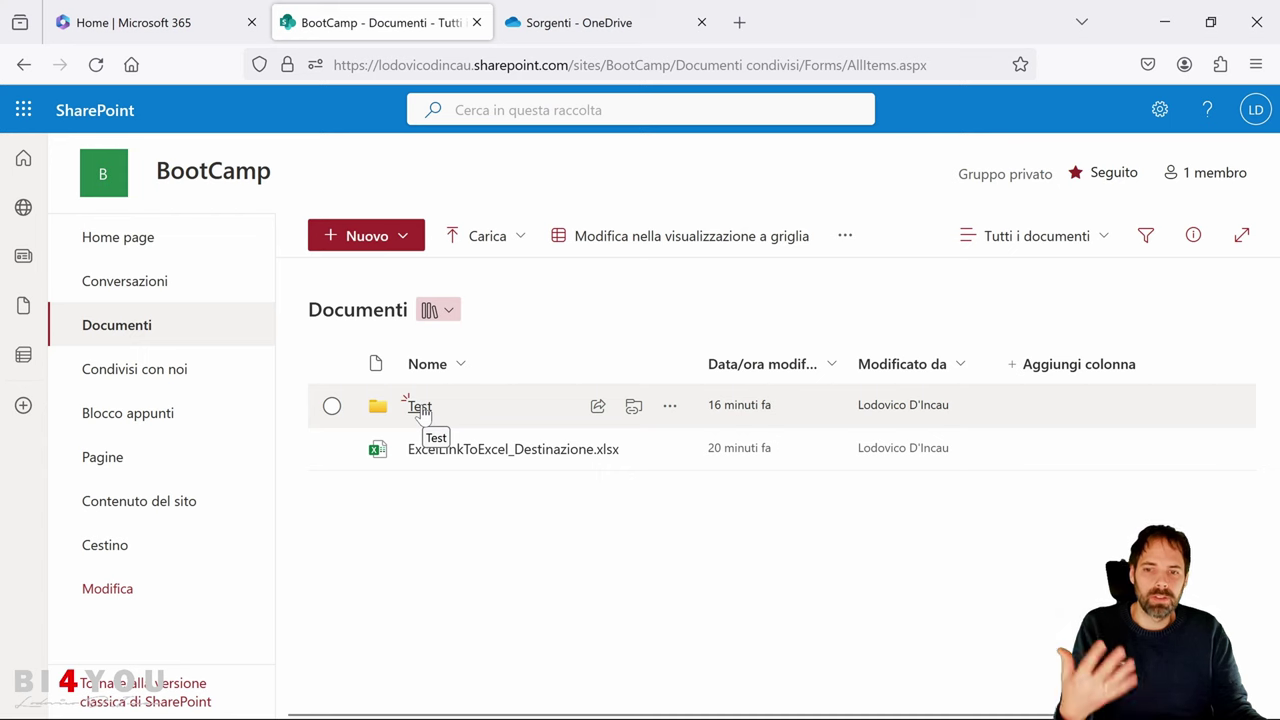
click(420, 407)
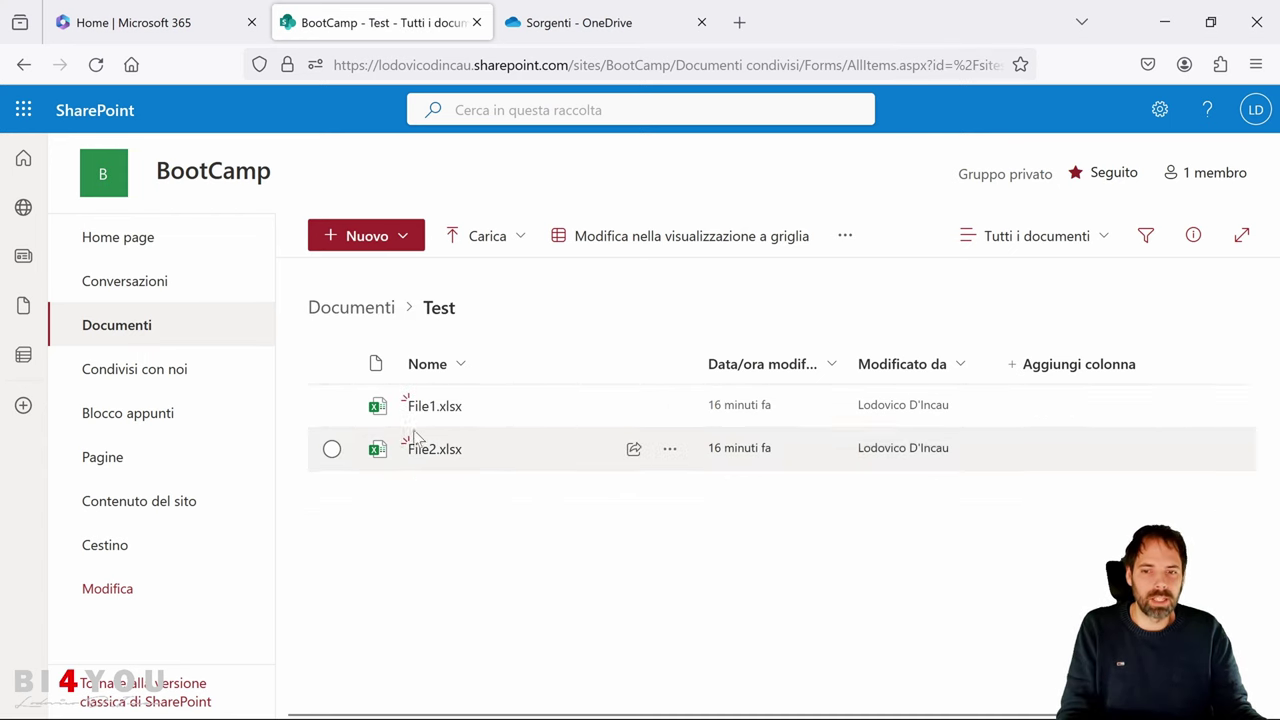
Copy File2.xlsx's direct link from its Details pane and return to Power BI Desktop.
click(670, 450)
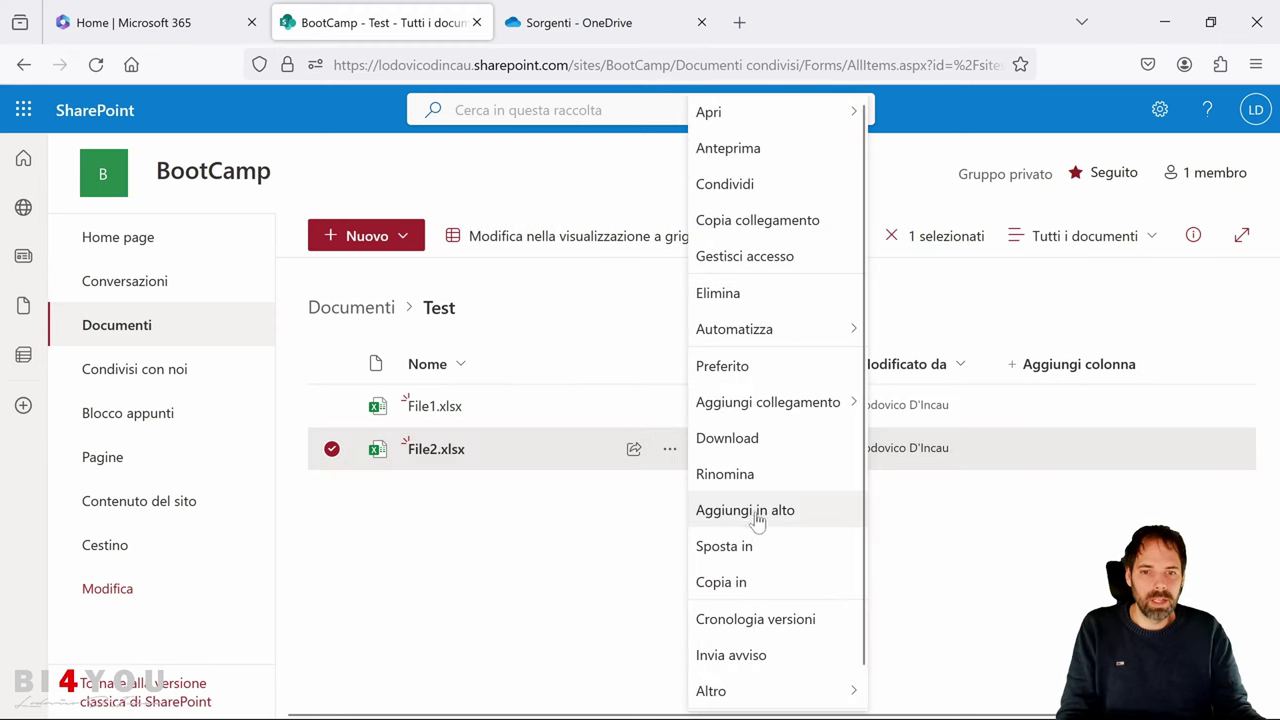
scroll(760, 540, down, 1)
click(720, 694)
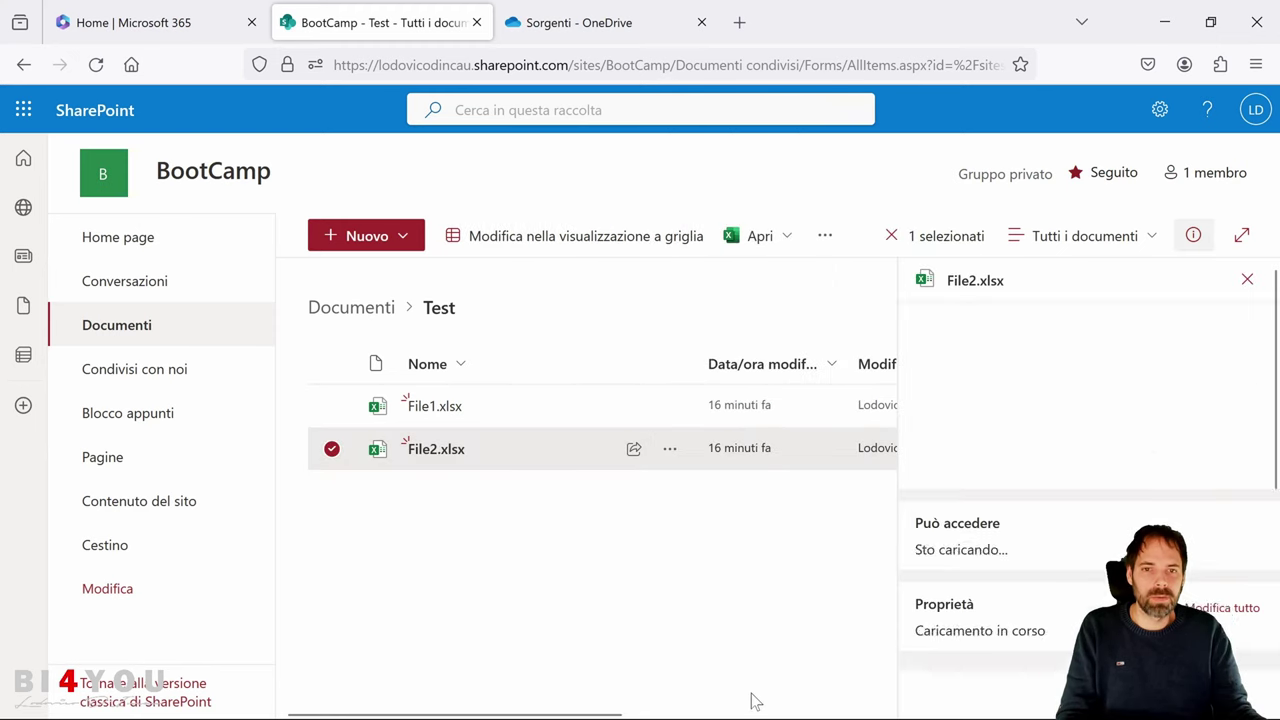
scroll(1043, 462, down, 10)
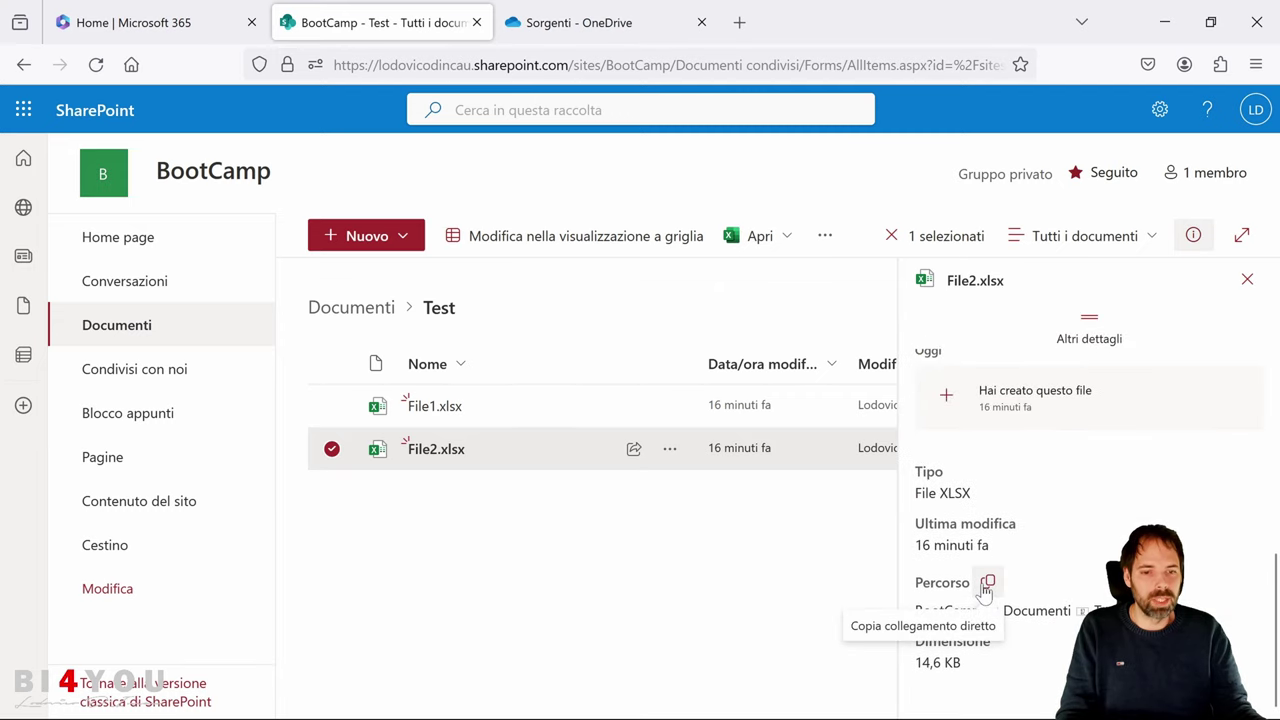
click(987, 584)
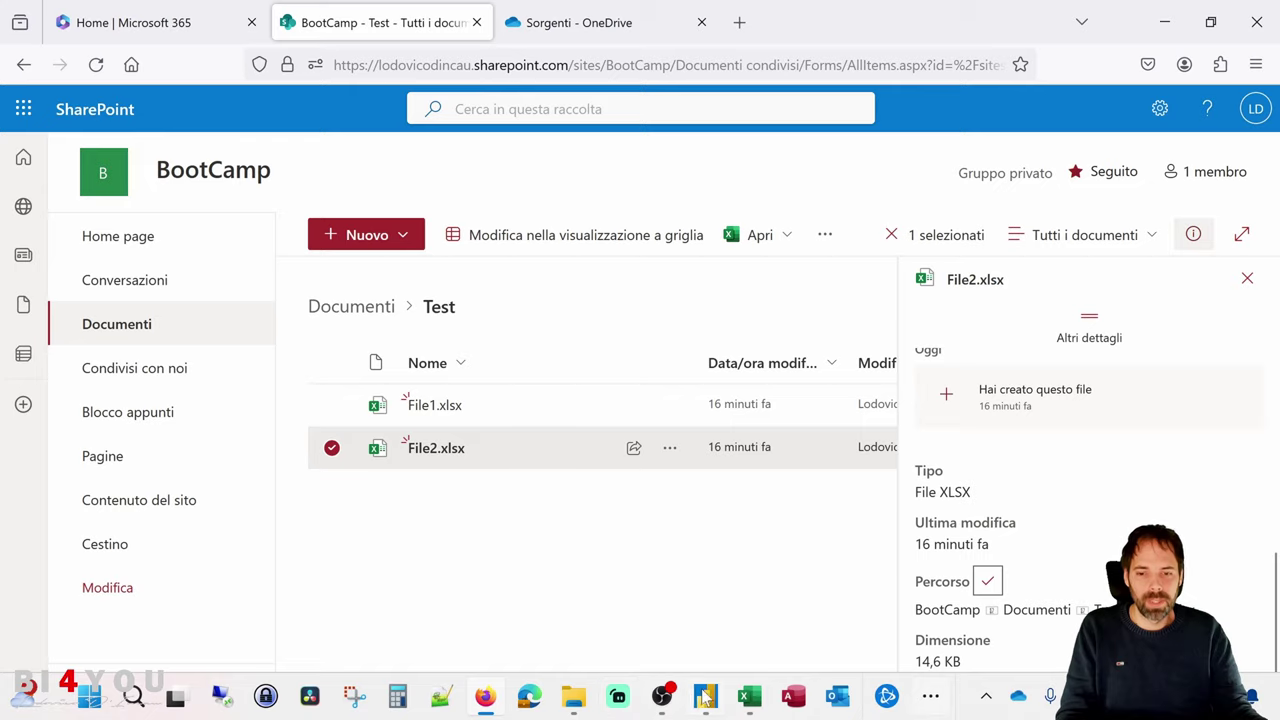
click(705, 697)
Connect a SharePoint folder source using the pasted File2 link trimmed to the BootCamp site URL.
click(192, 124)
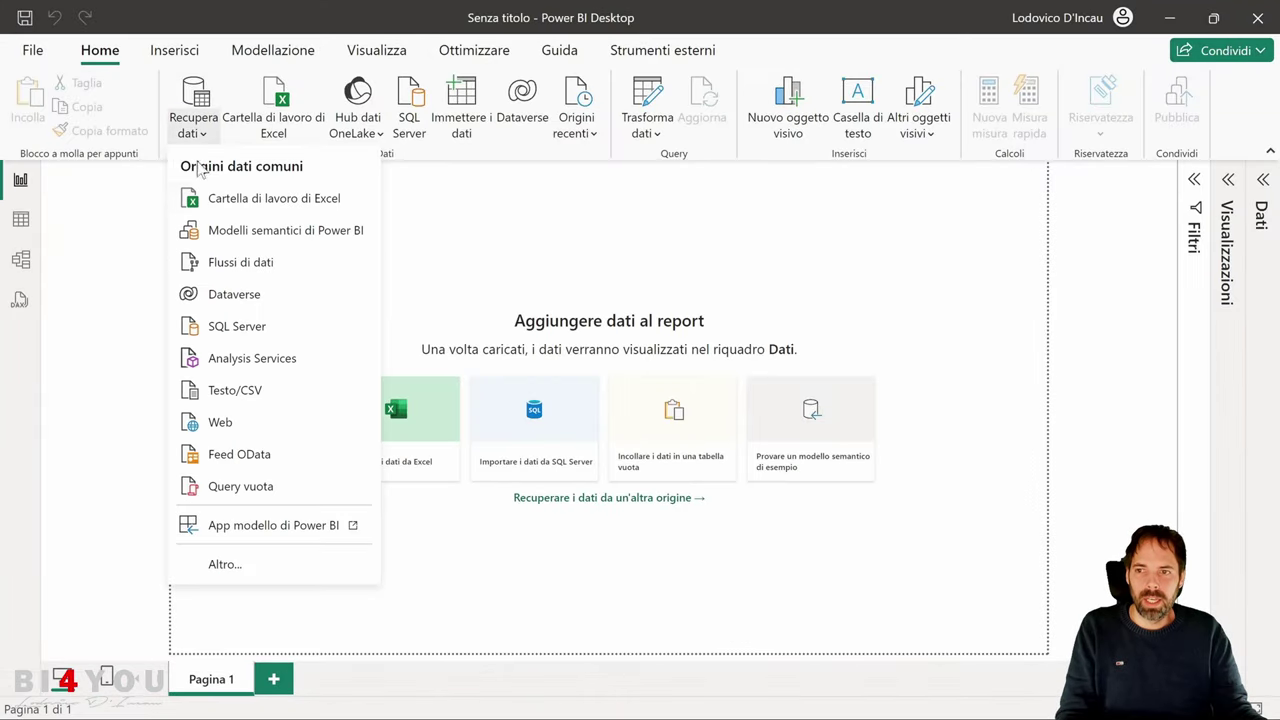
click(238, 566)
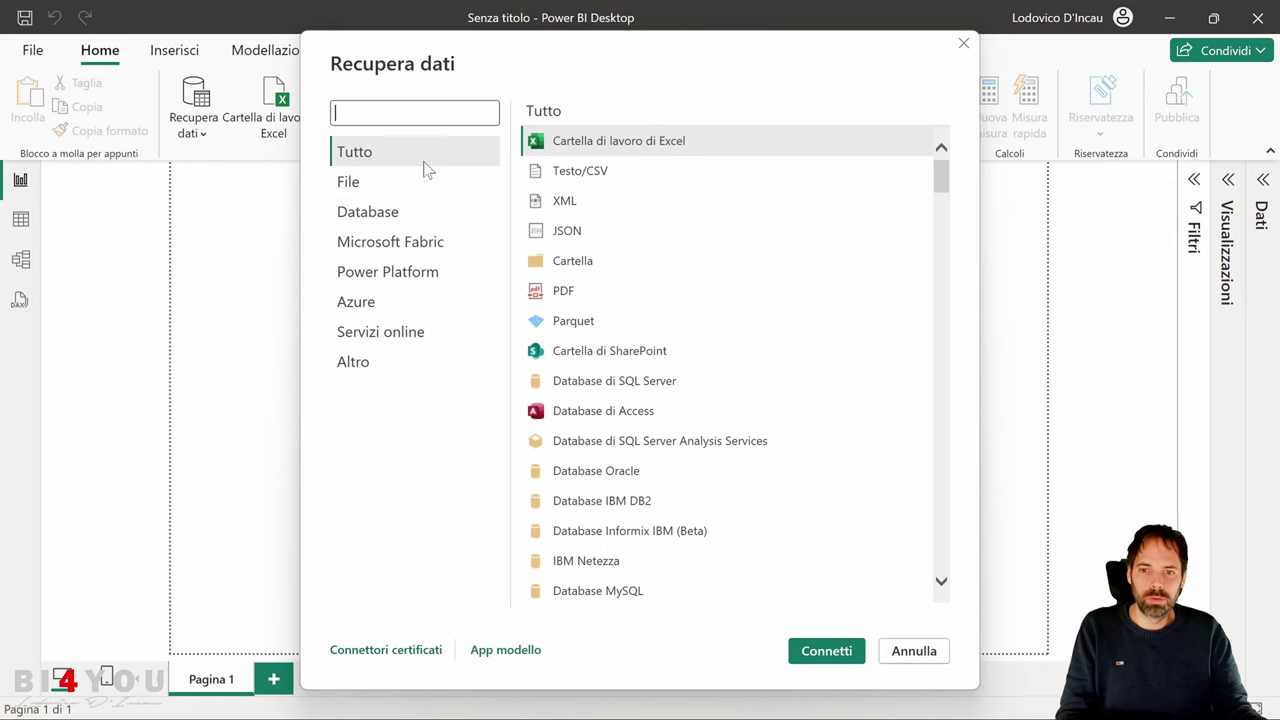
click(590, 362)
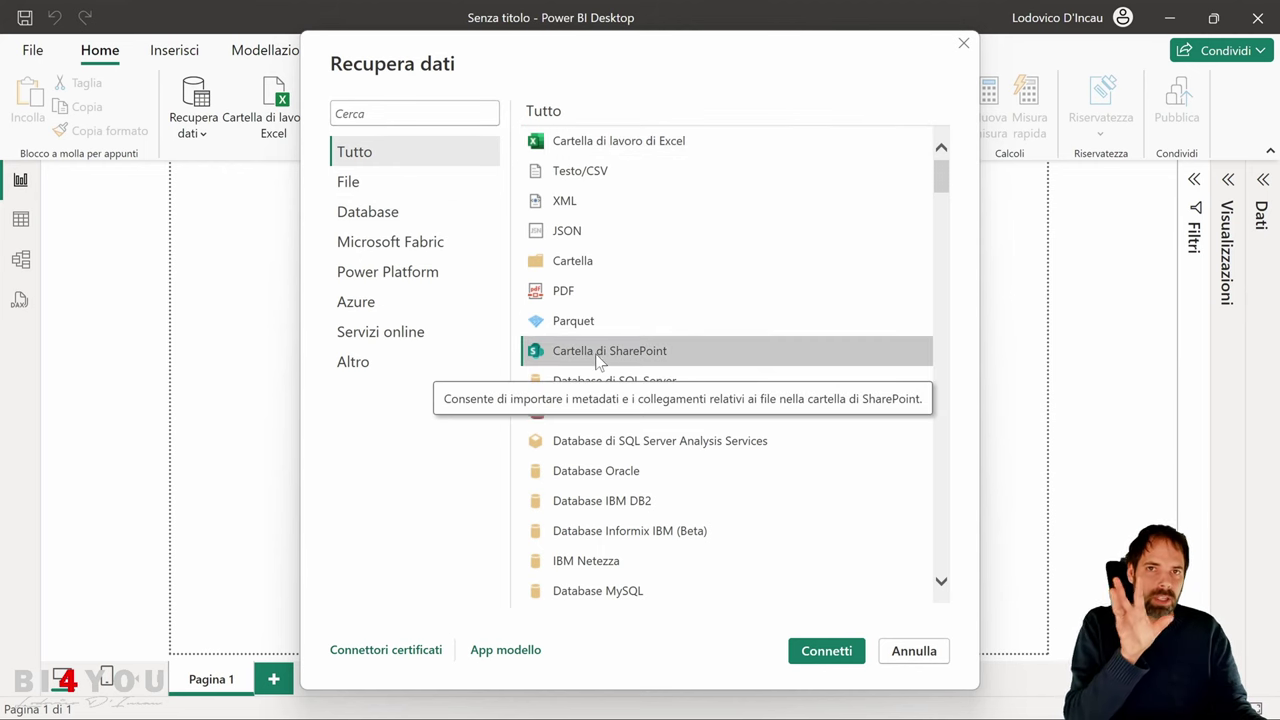
click(828, 651)
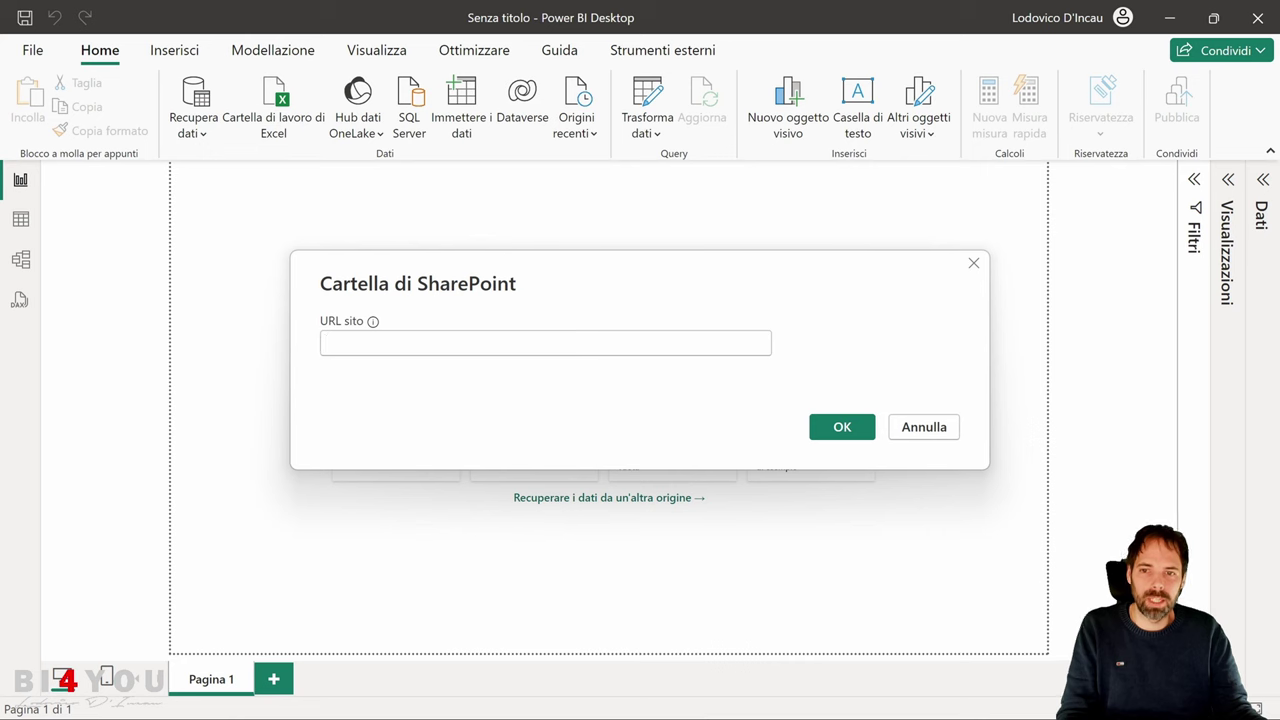
key(ctrl+v)
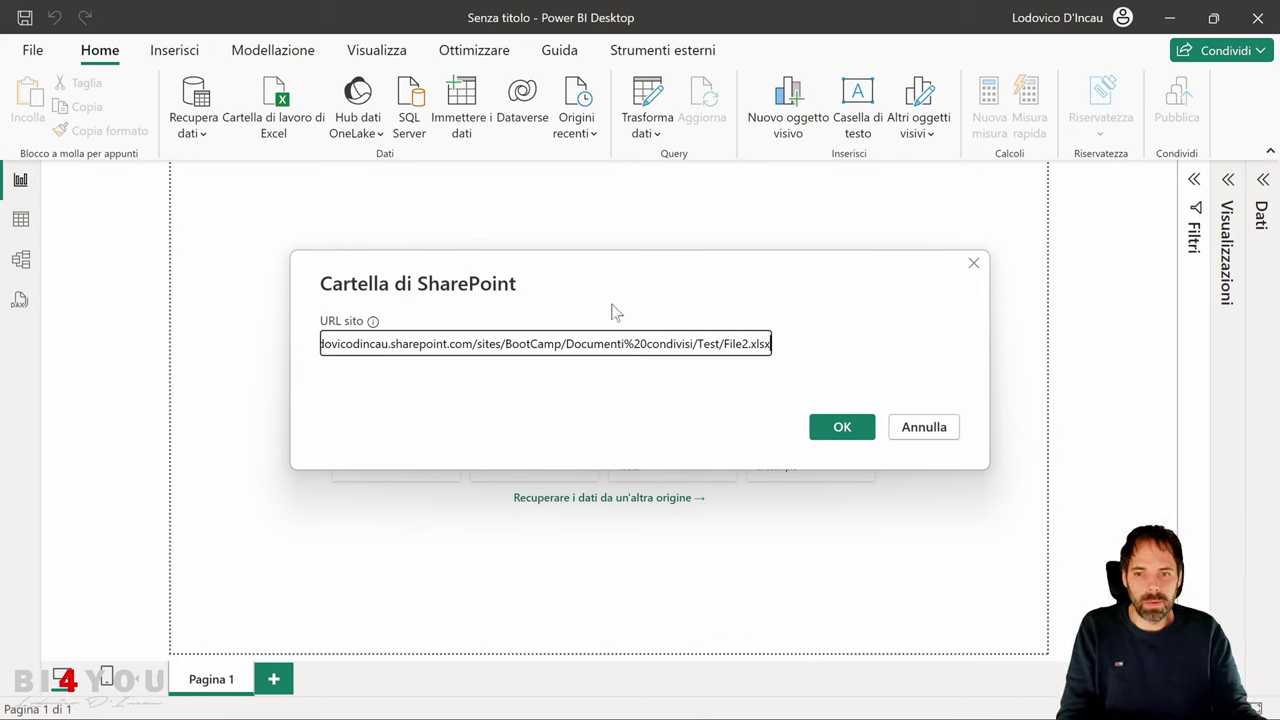
drag(566, 343, 803, 354)
key(BackSpace)
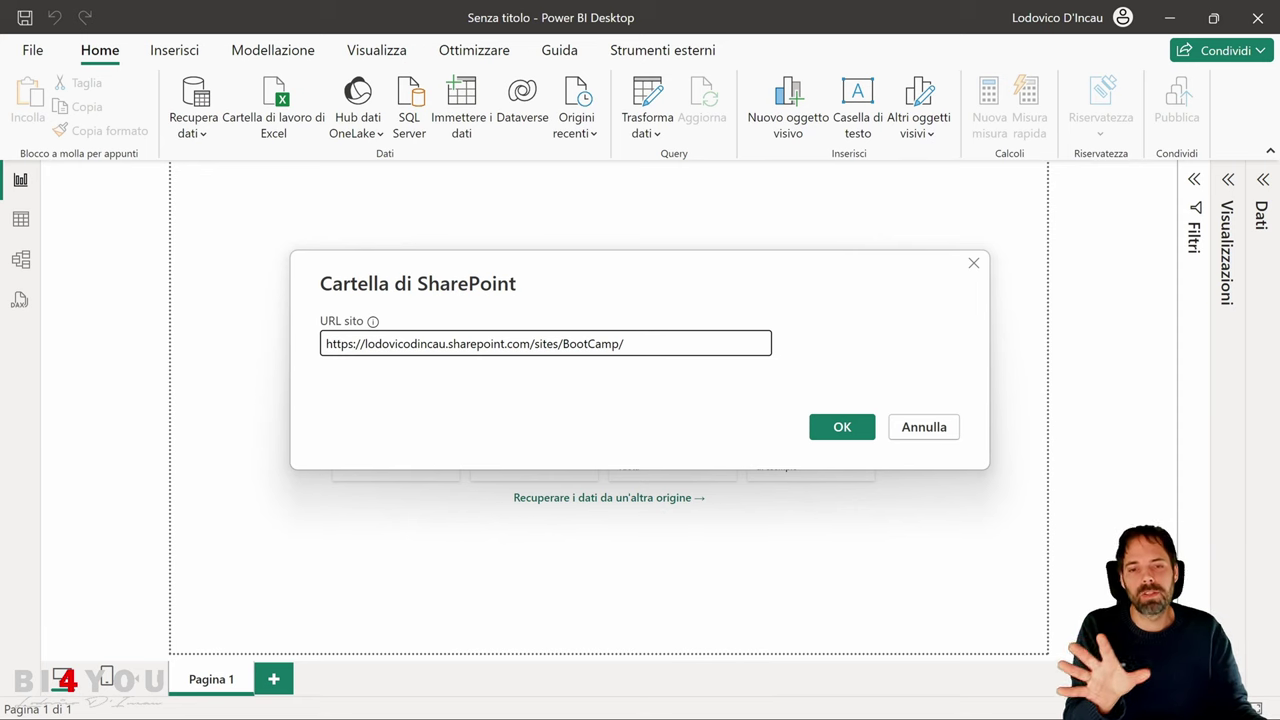
click(831, 425)
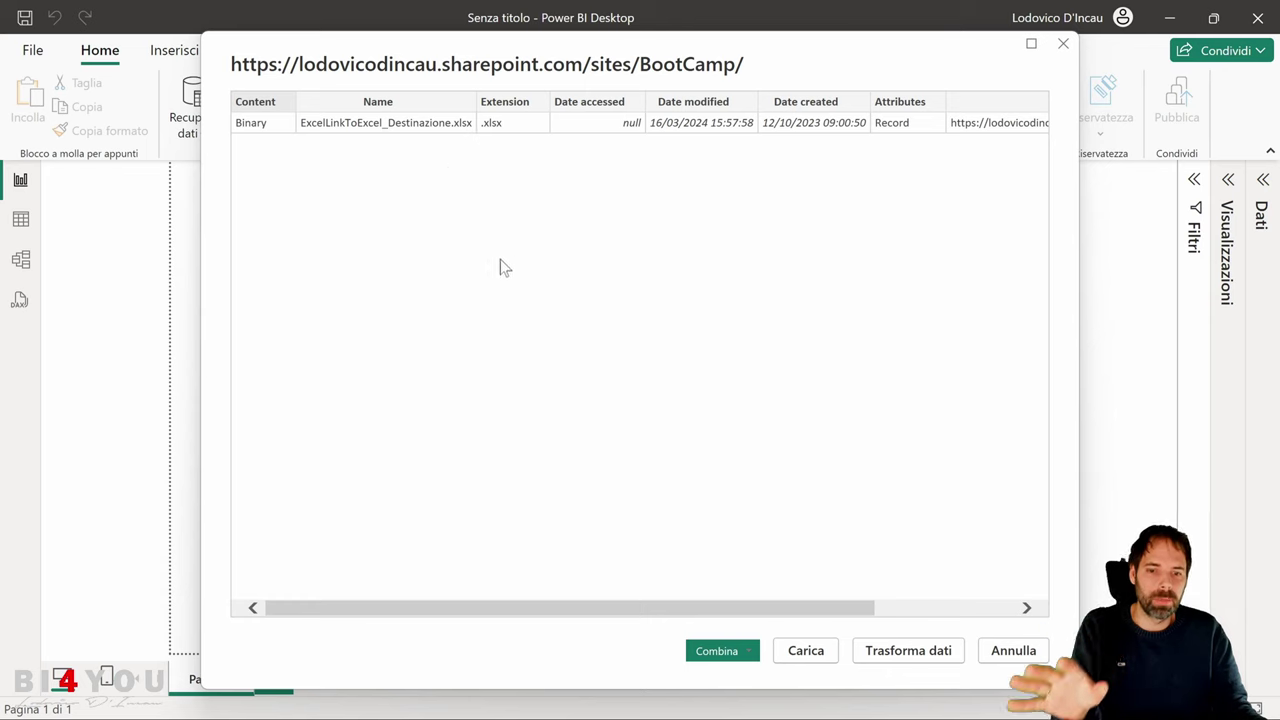
Open the site's files in Power Query, refresh the preview, and widen the Folder Path column.
click(912, 652)
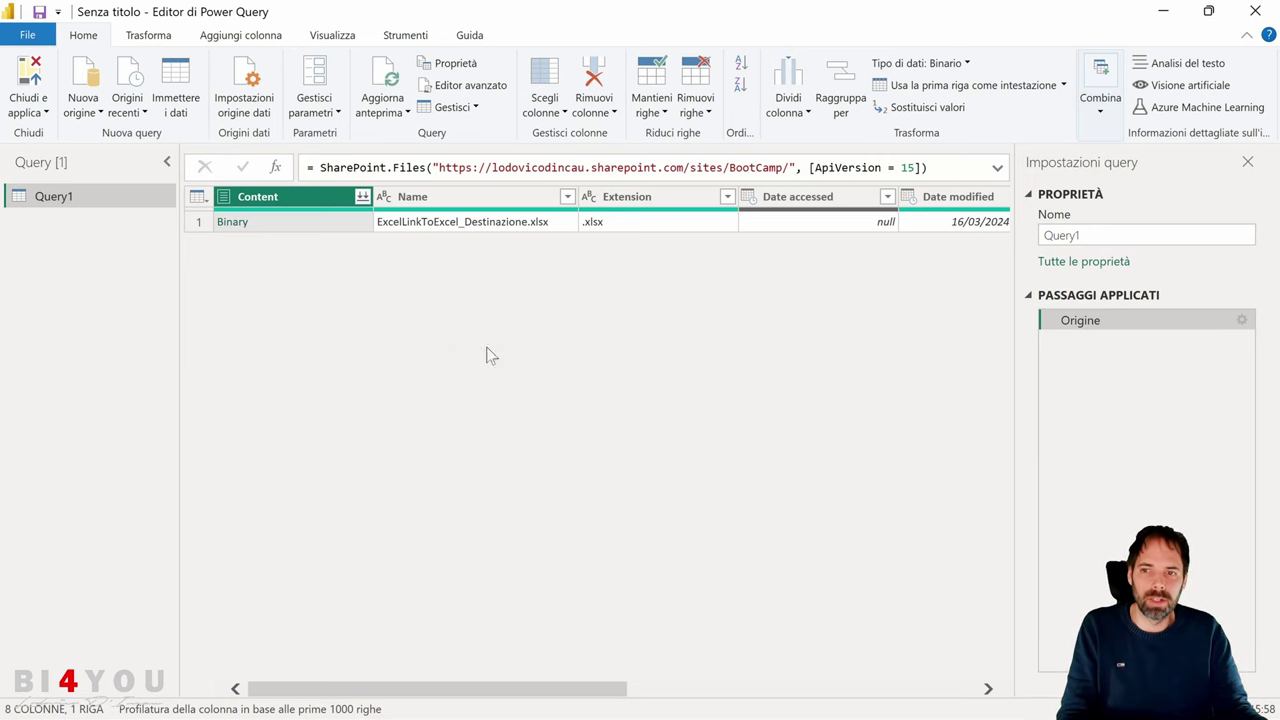
click(380, 82)
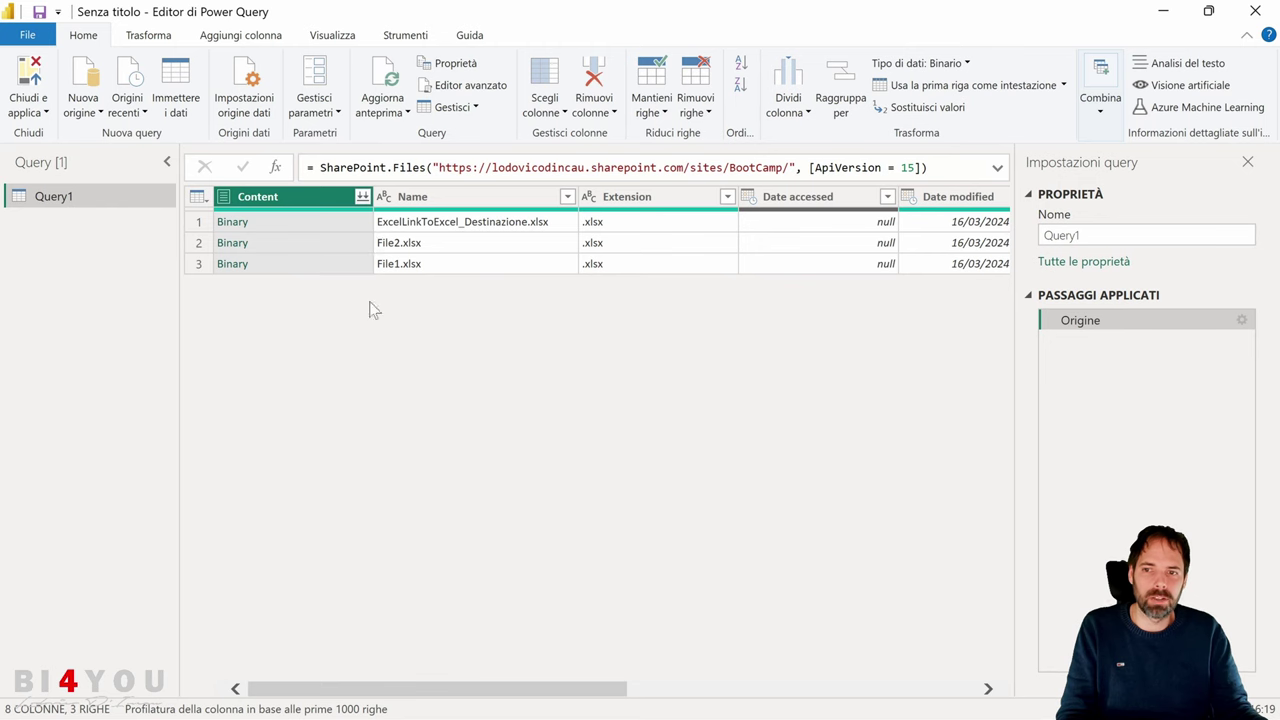
click(400, 262)
click(400, 243)
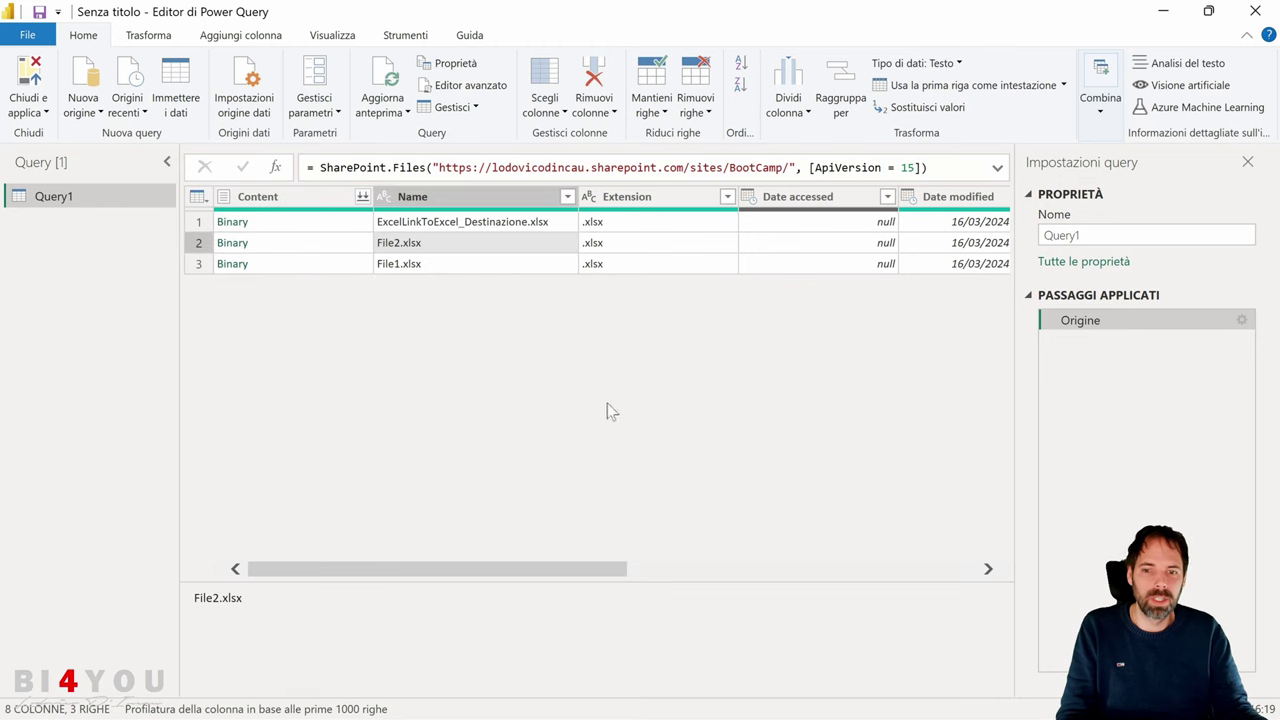
drag(566, 568, 1022, 580)
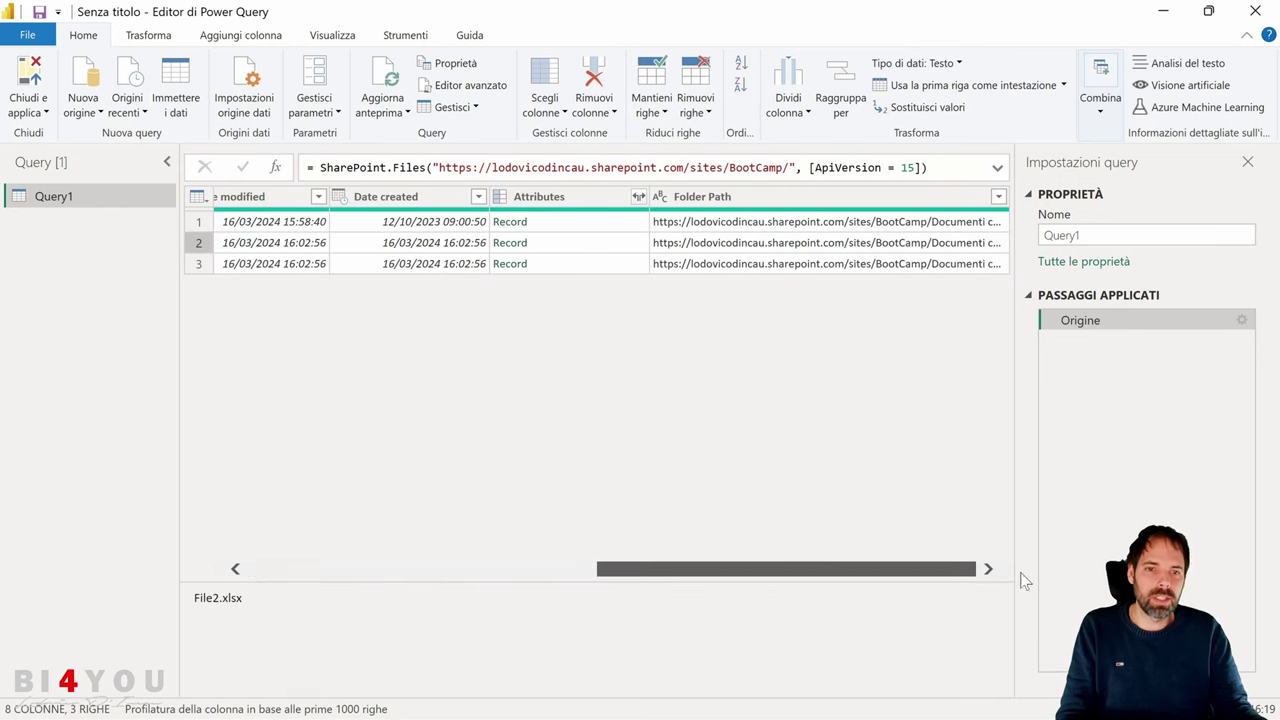
double_click(1009, 196)
drag(890, 570, 920, 570)
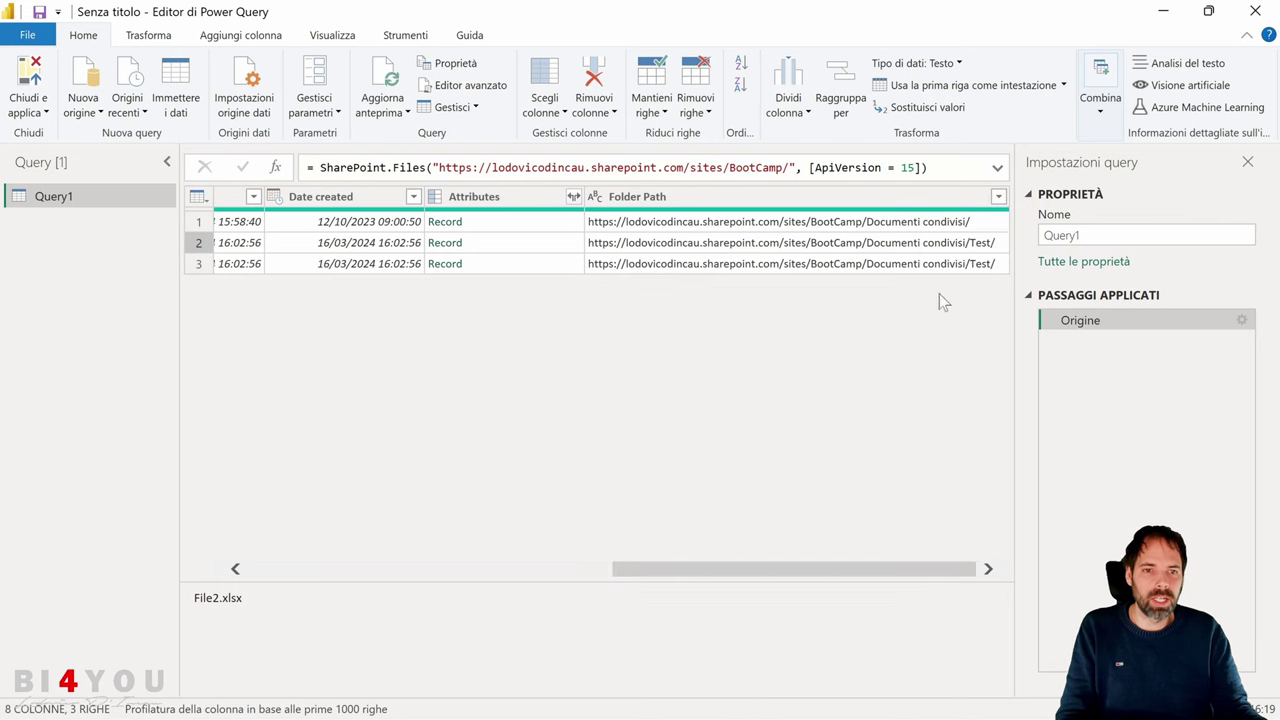
Filter Folder Path to rows containing 'Test', keeping File1.xlsx and File2.xlsx.
click(998, 196)
mouse_move(786, 346)
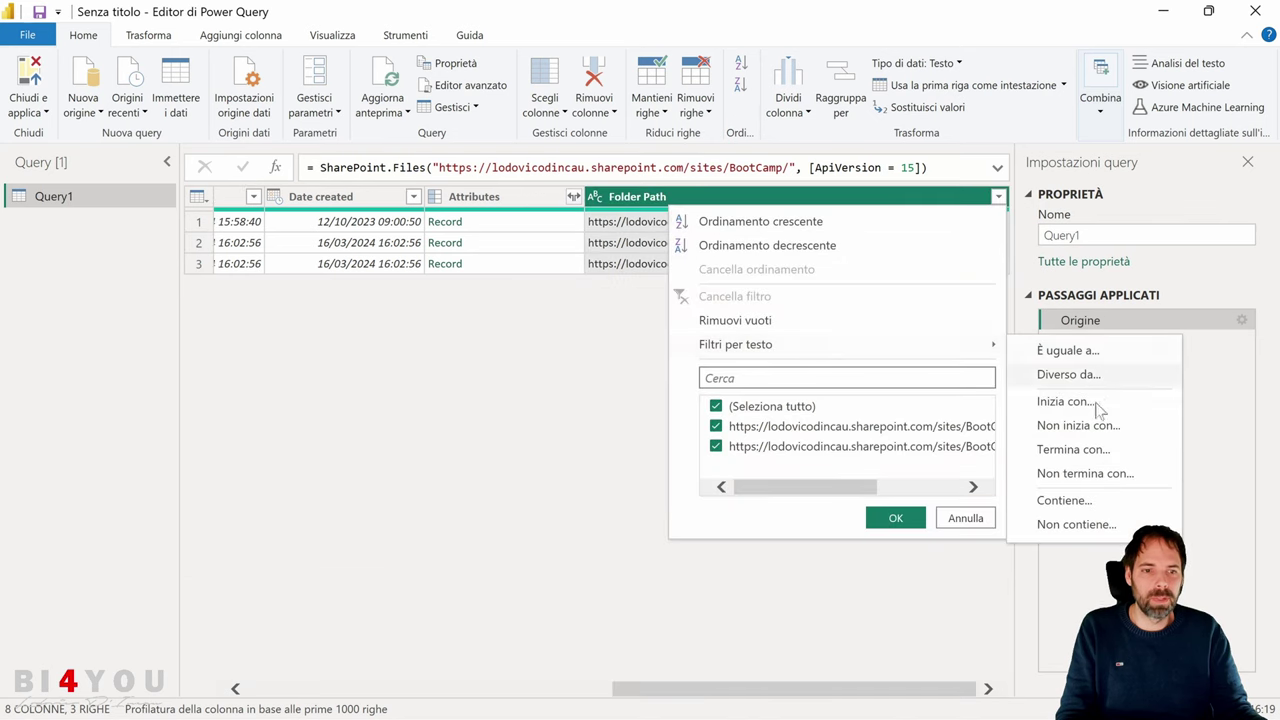
click(1089, 499)
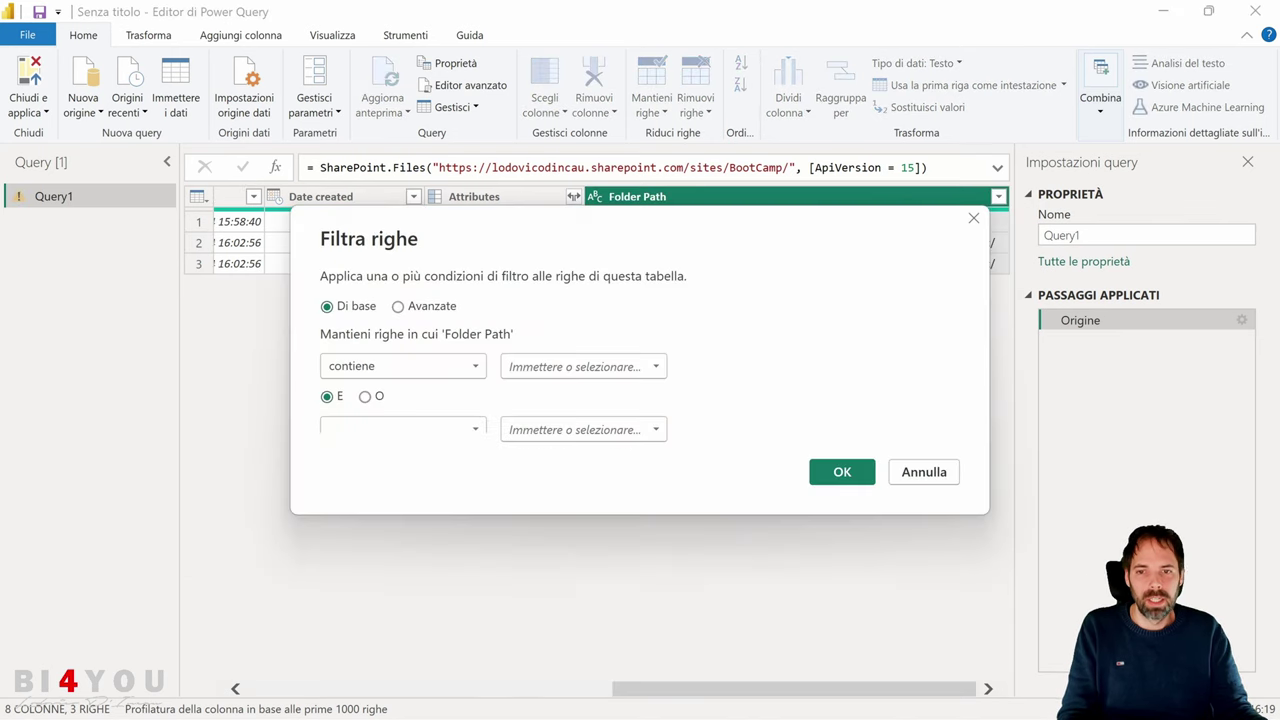
text(Test)
click(838, 472)
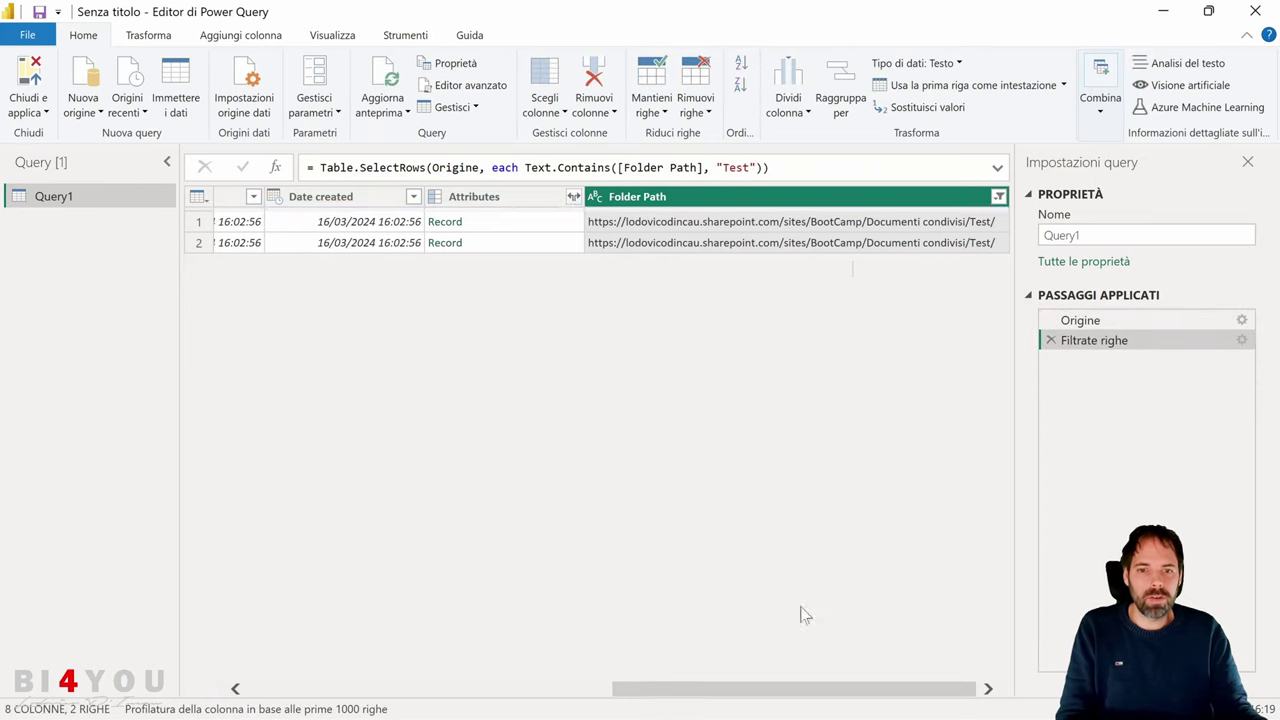
Combine the Content column's files from their Foglio1 sheet and load Query1 into the report.
drag(766, 689, 335, 660)
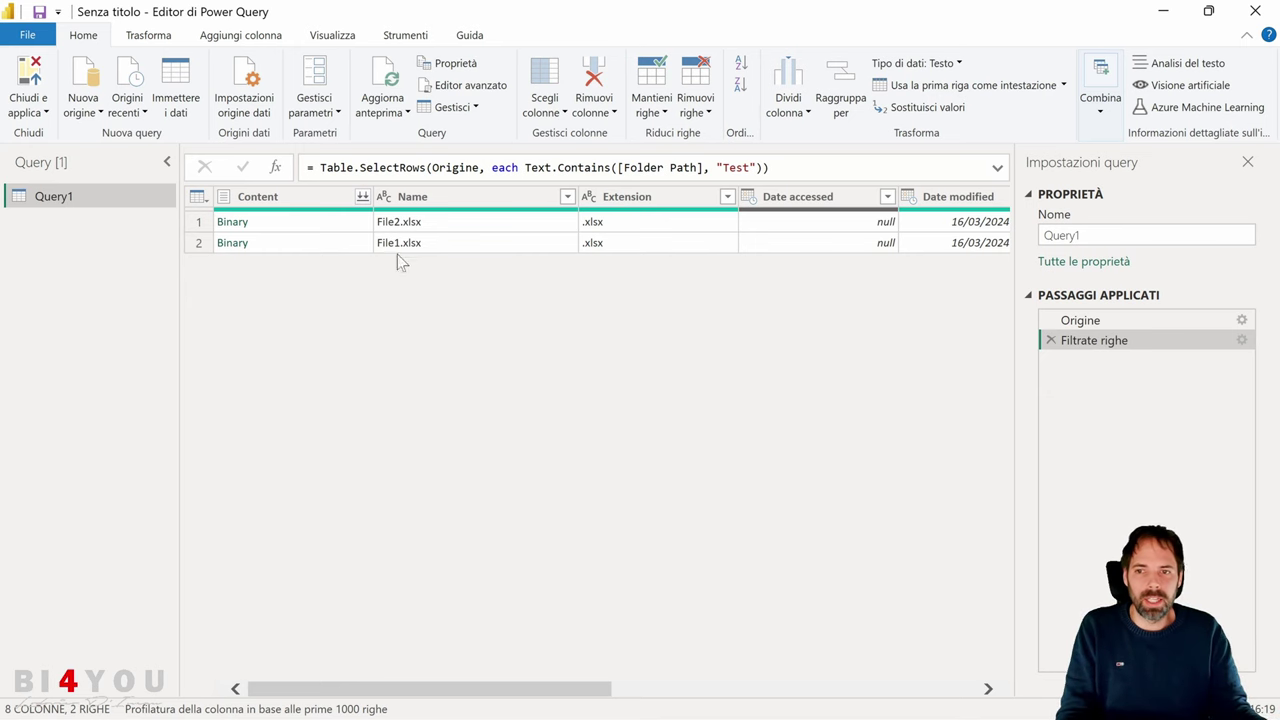
click(345, 197)
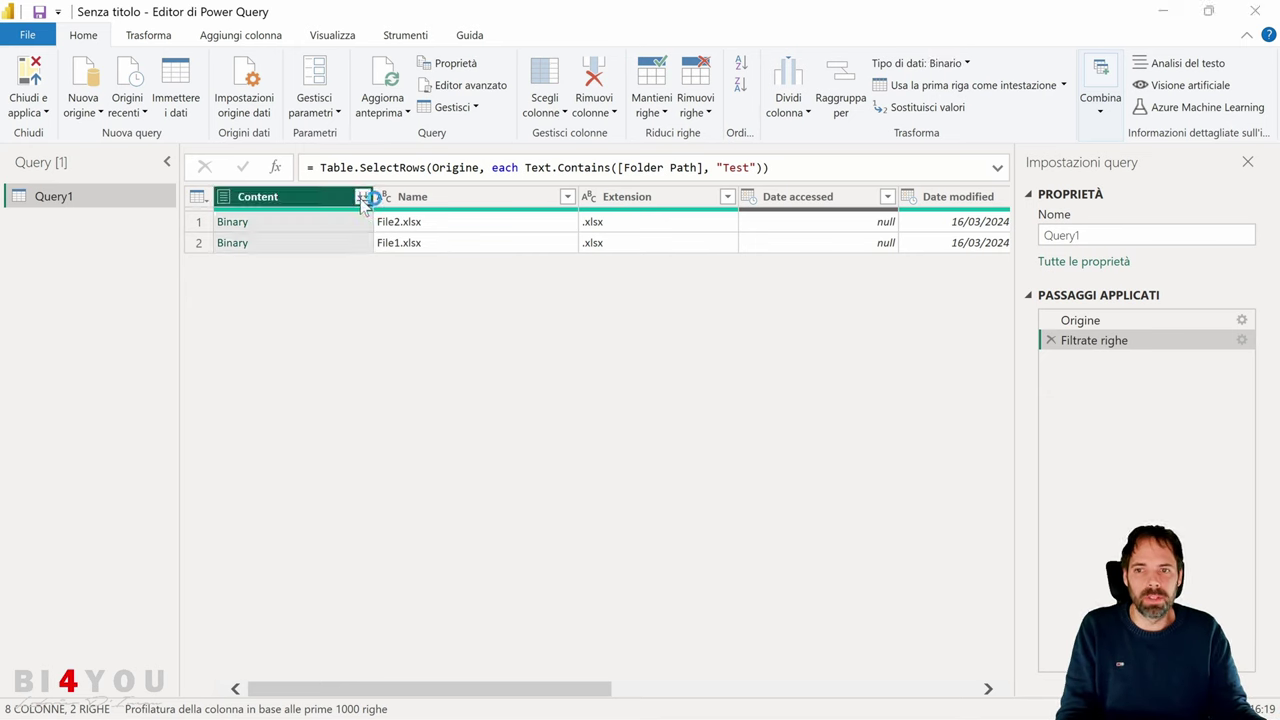
click(362, 197)
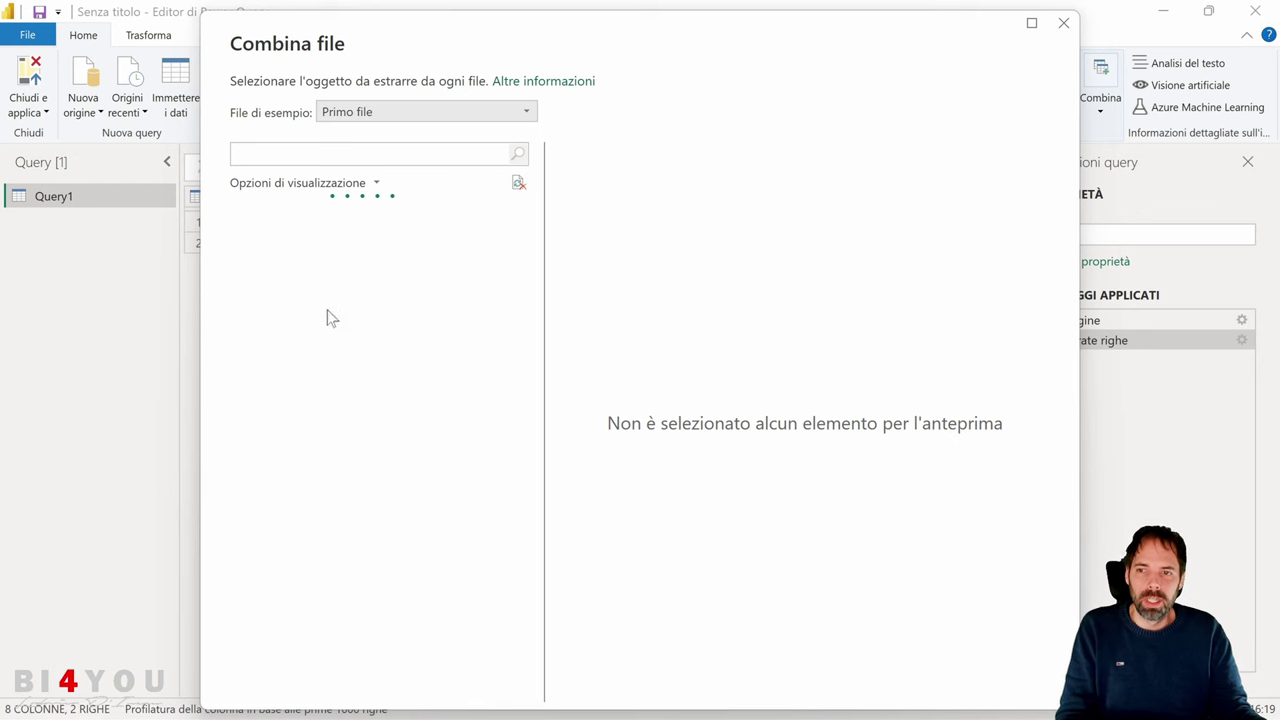
click(305, 242)
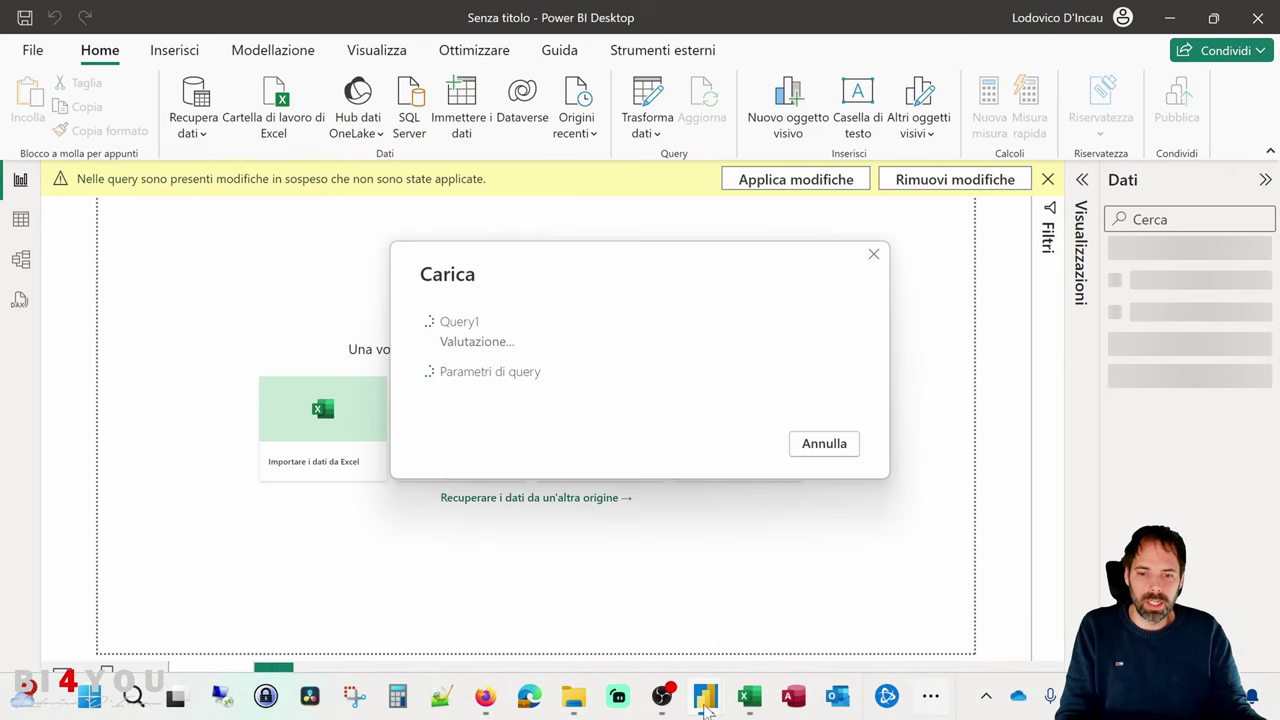
mouse_move(717, 705)
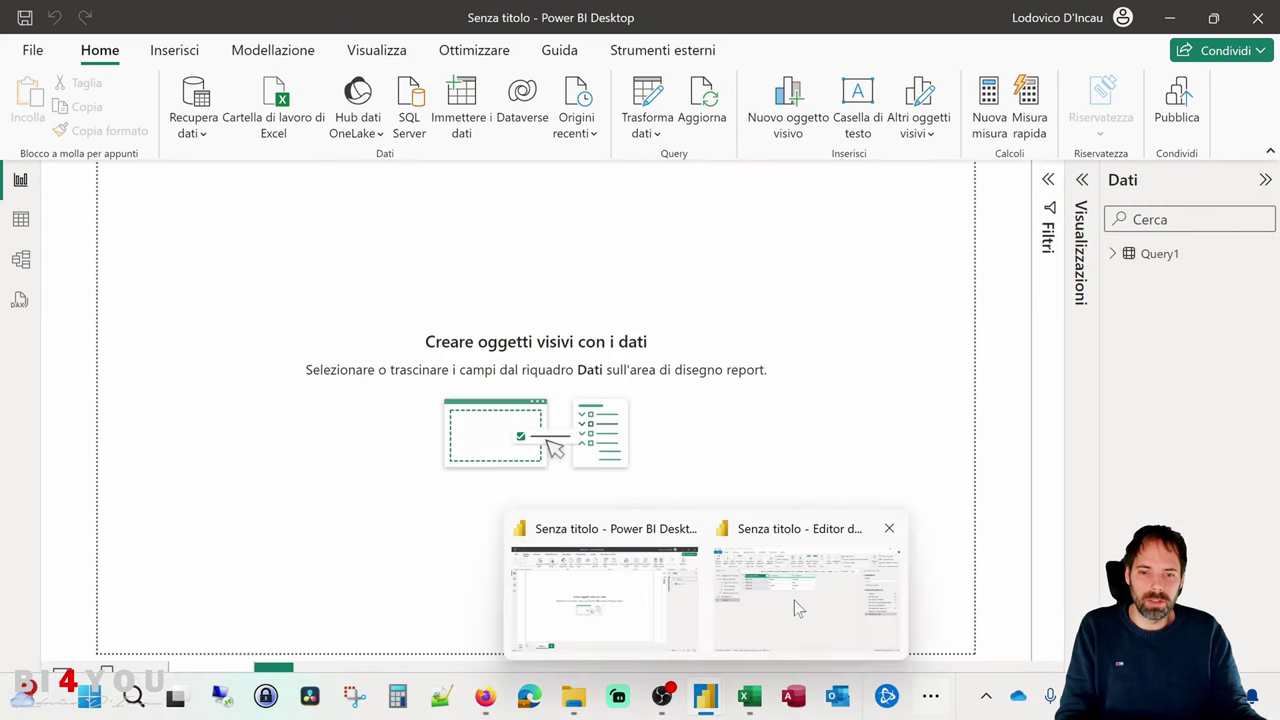
Delete the Source.Name column and promote the first row to headers.
click(794, 600)
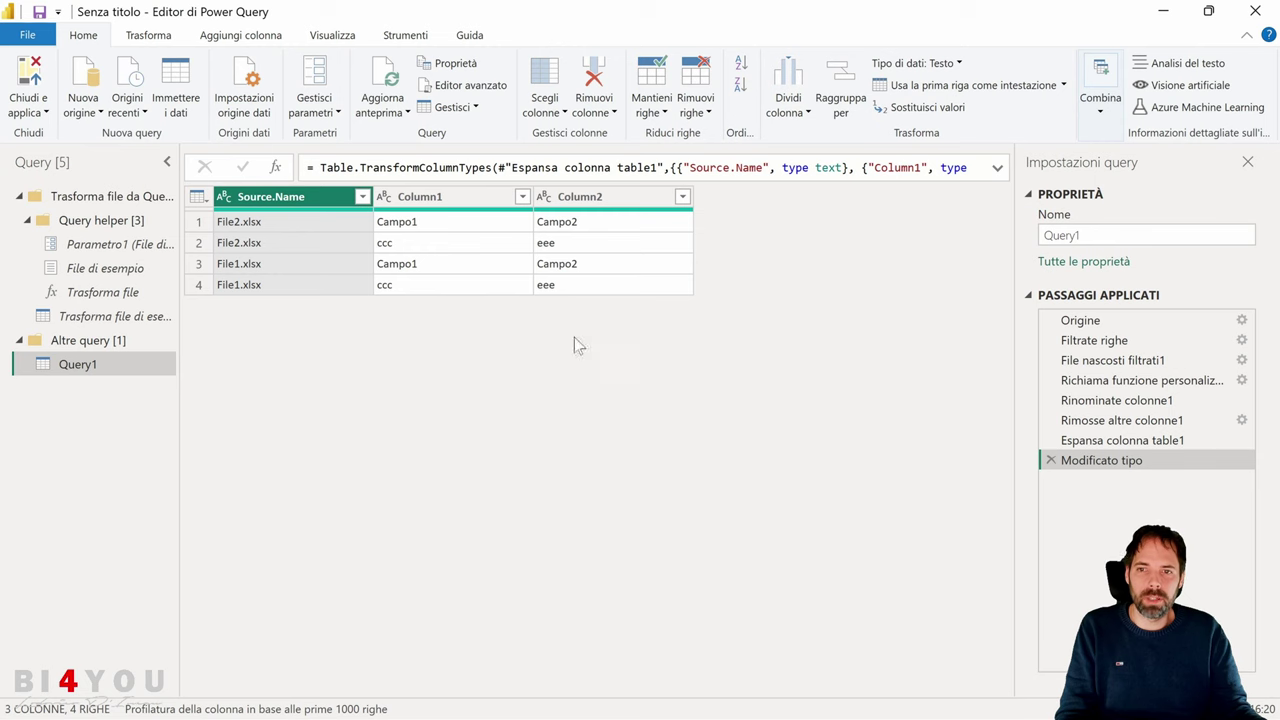
click(451, 221)
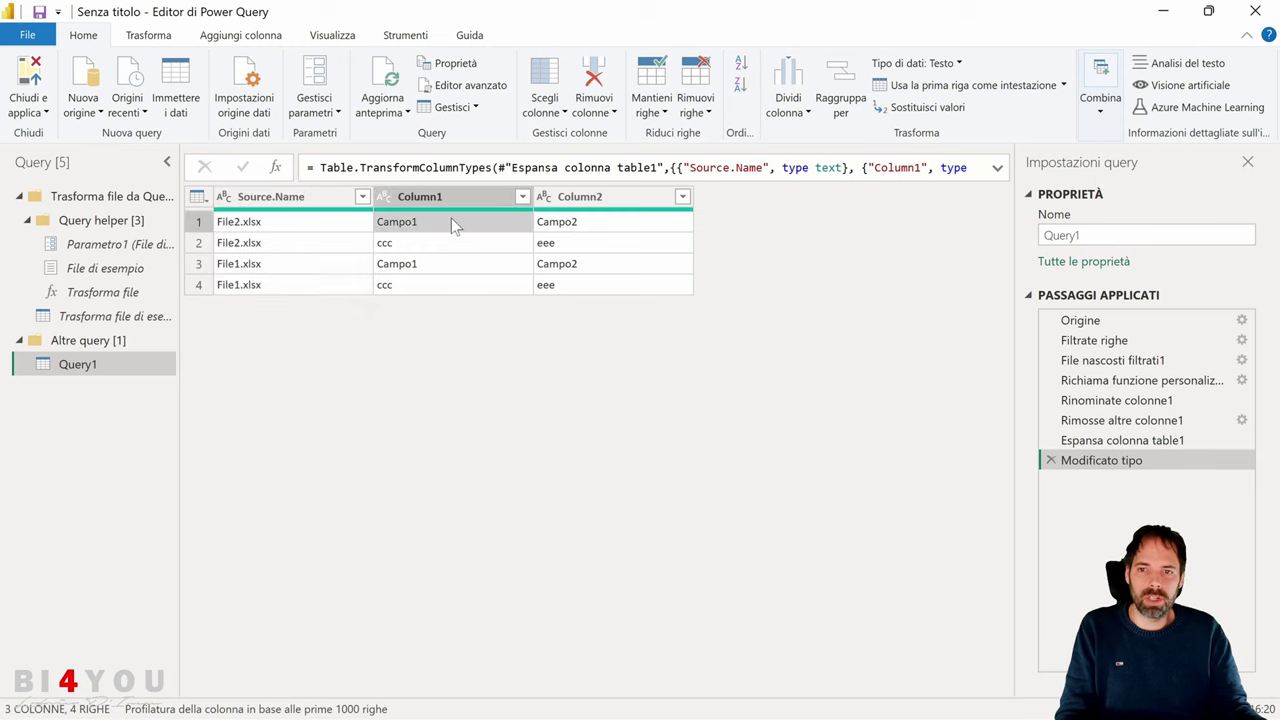
click(332, 226)
click(284, 200)
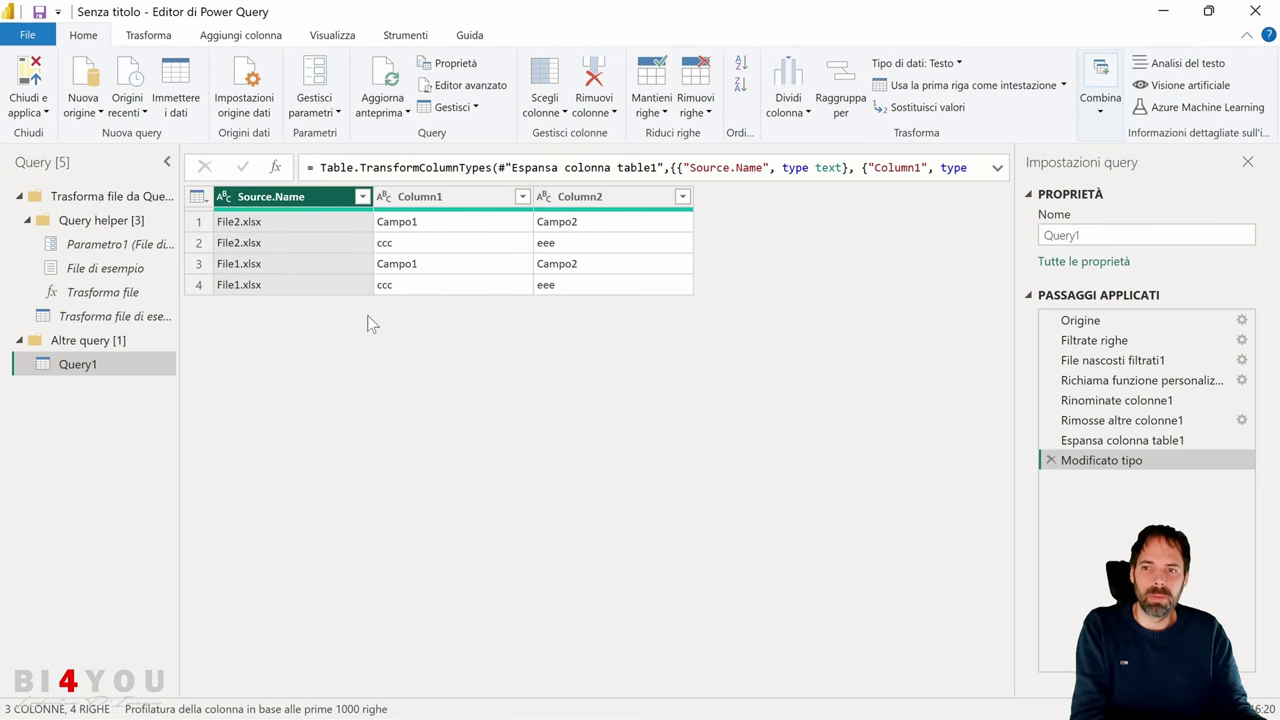
key(Delete)
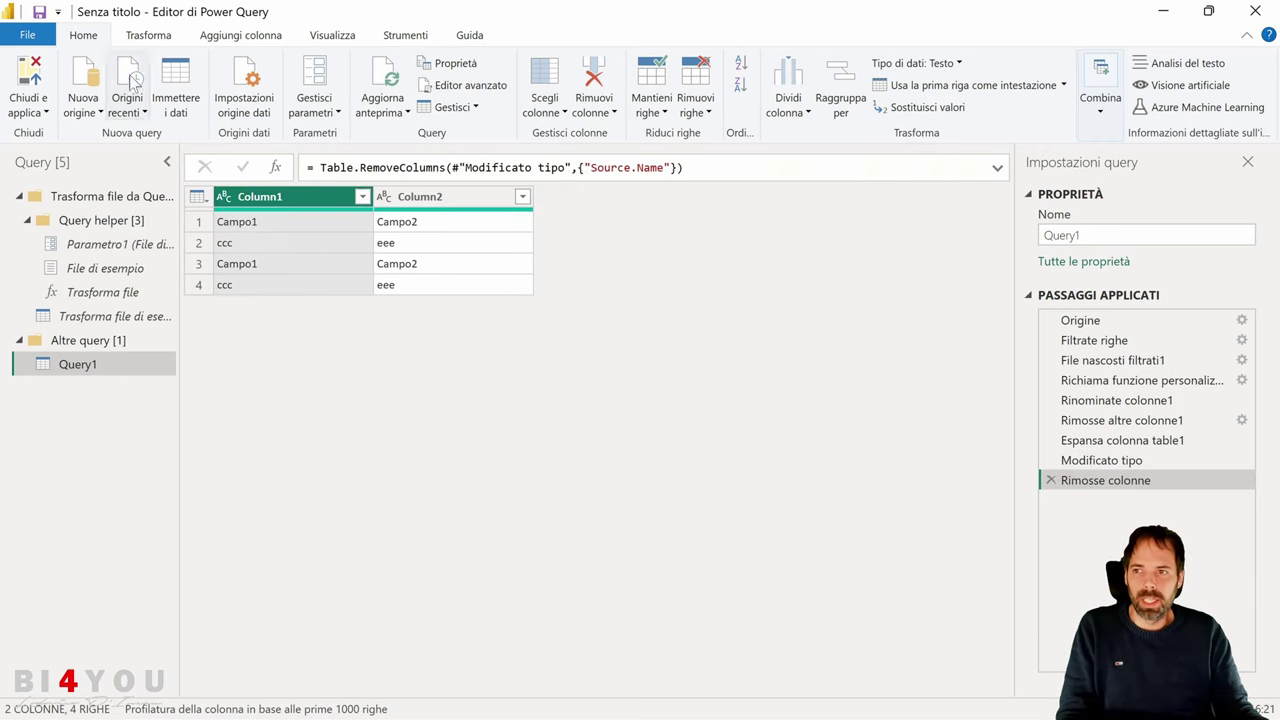
click(933, 88)
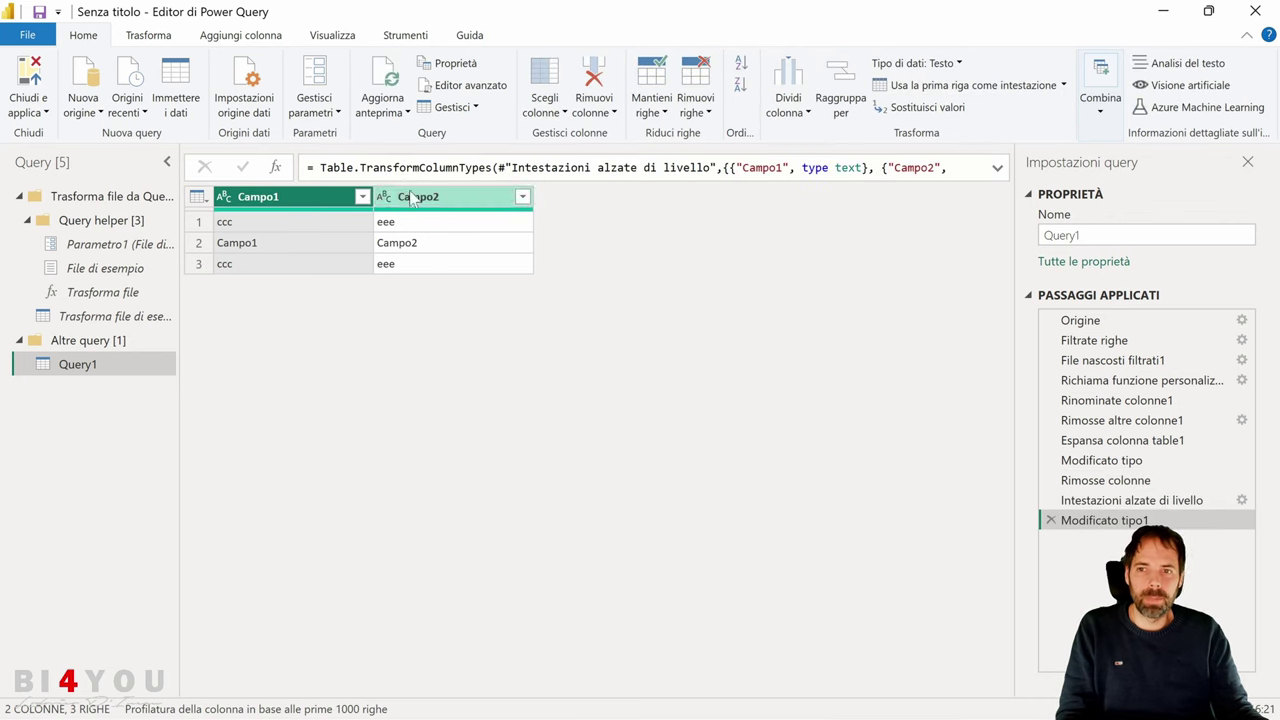
Filter Campo1 to keep only 'ccc' rows, dropping the repeated header rows.
click(283, 248)
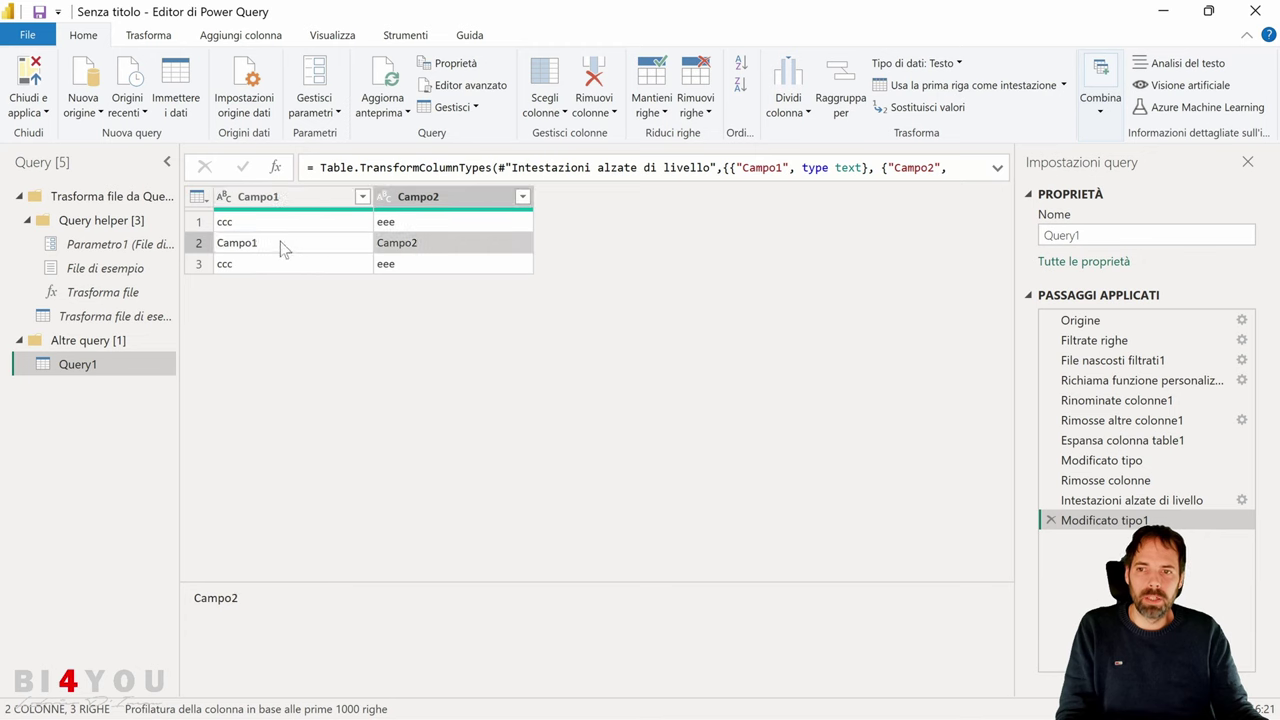
click(313, 248)
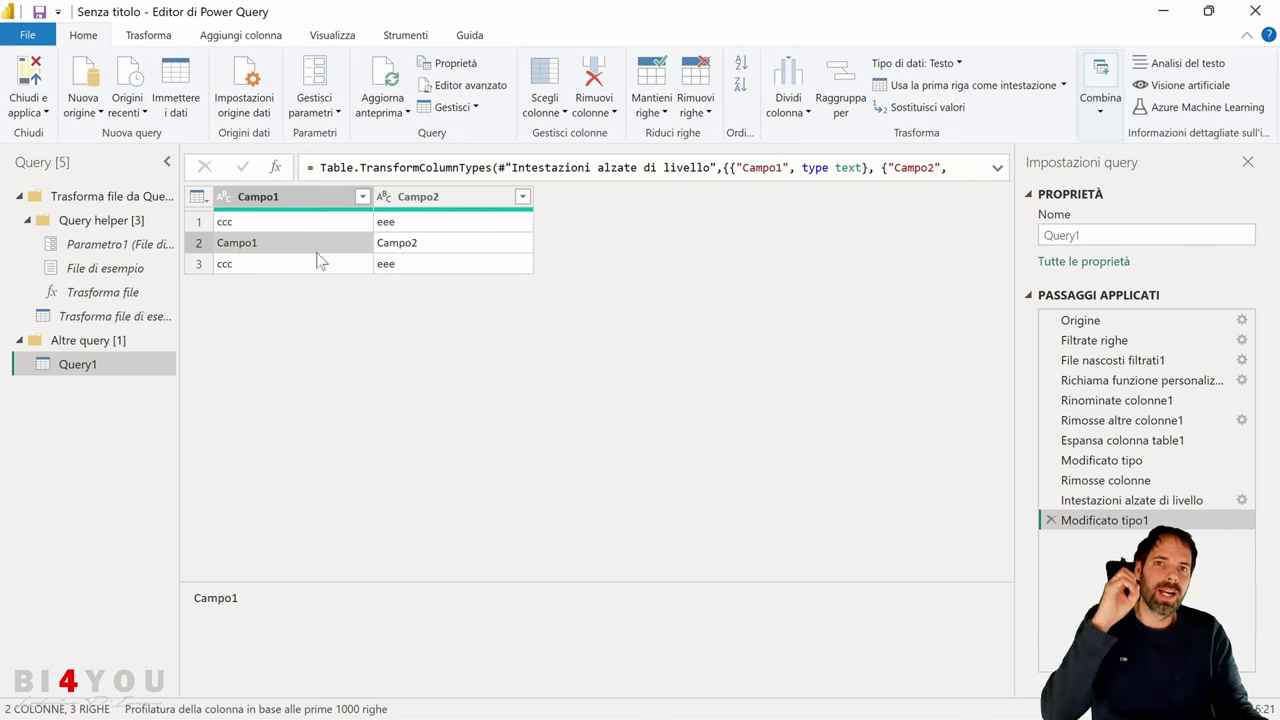
click(362, 197)
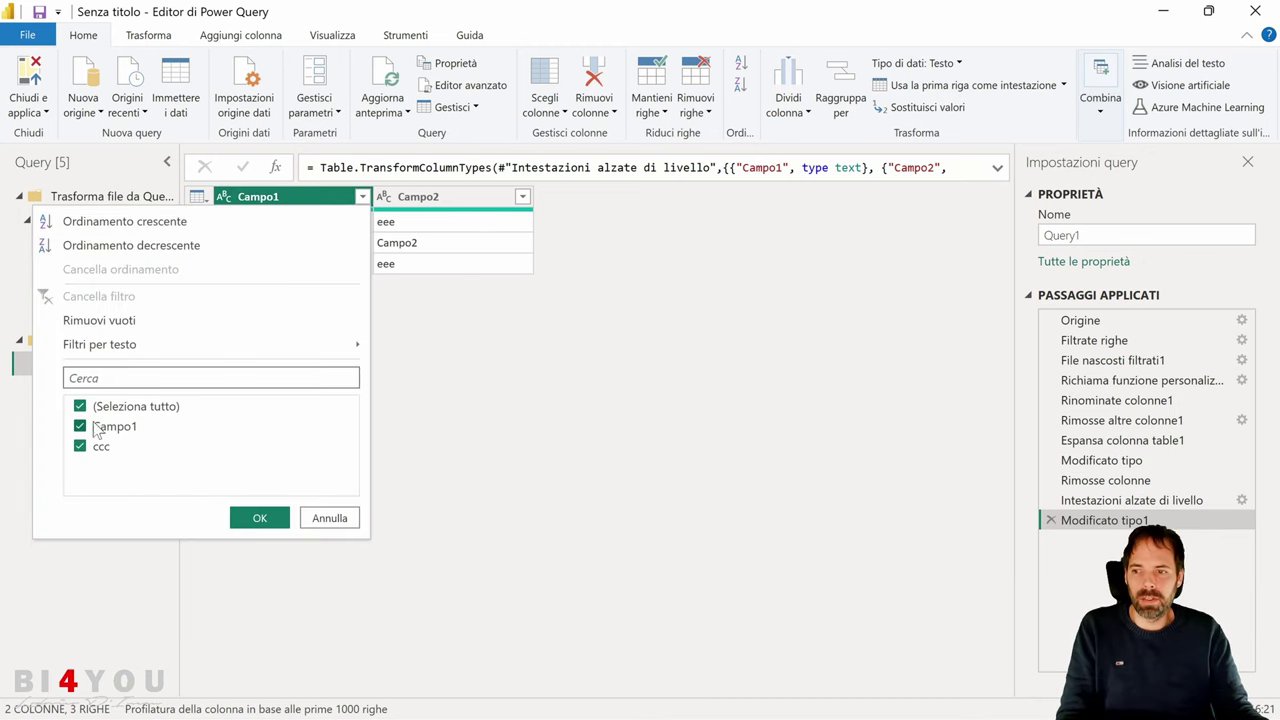
click(259, 518)
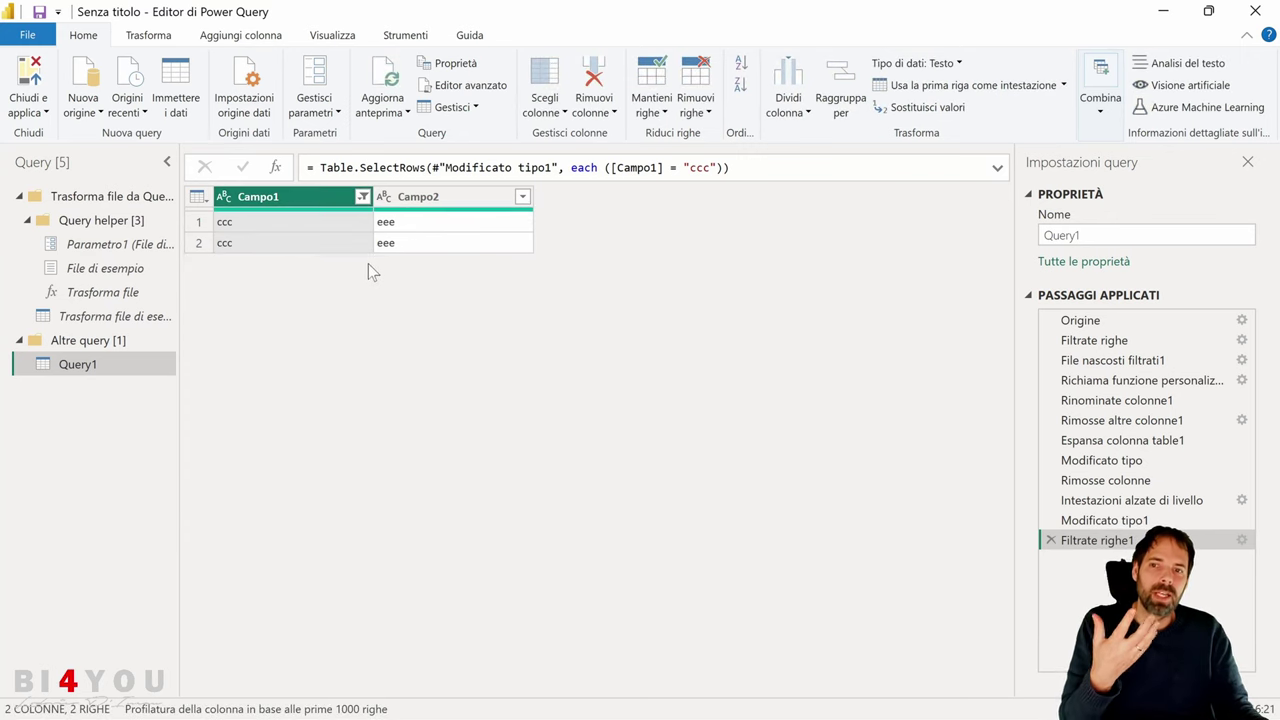
Review the File1 and File2 rows at the earlier type-change step, then return to the final step.
click(1101, 460)
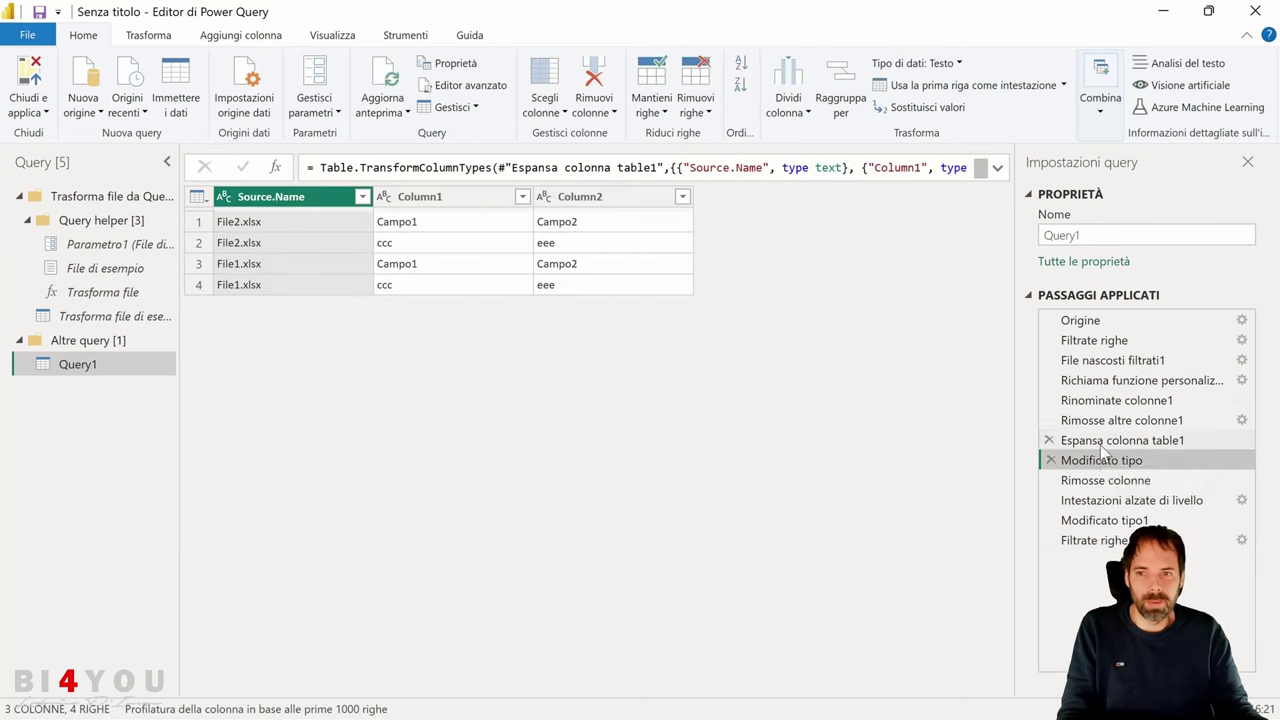
click(255, 285)
click(423, 284)
click(561, 286)
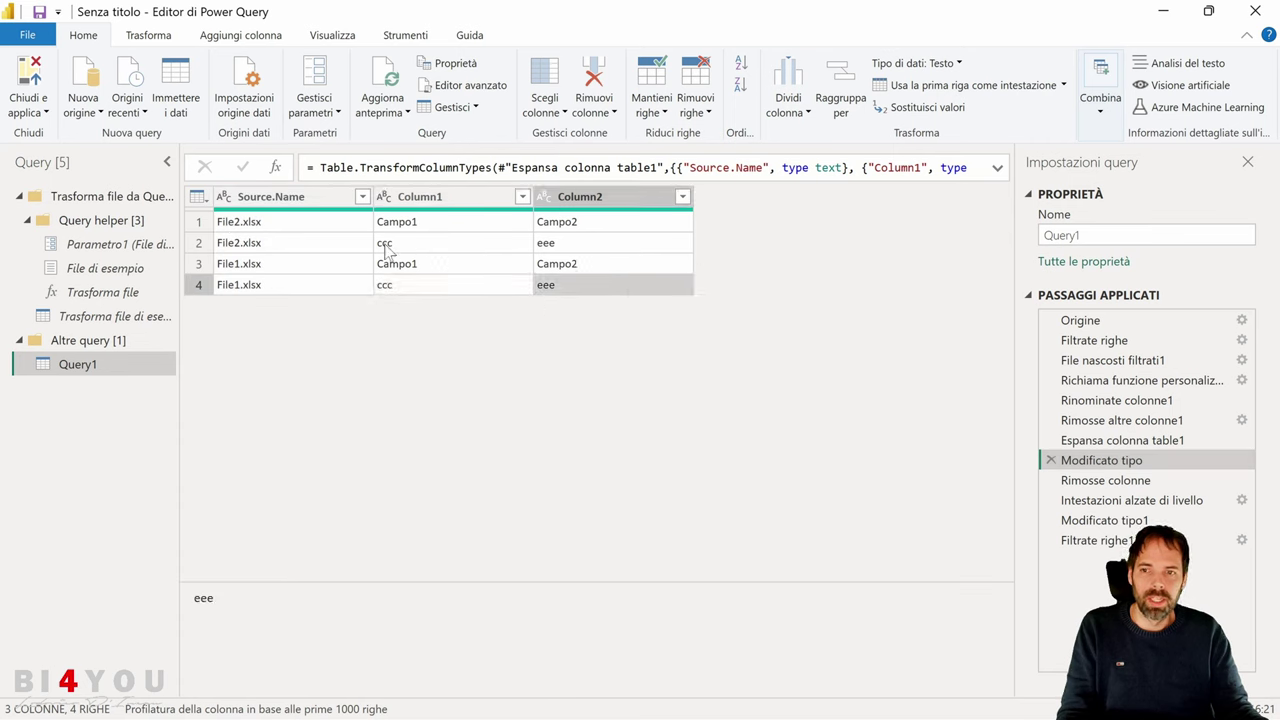
click(258, 245)
click(412, 245)
click(586, 246)
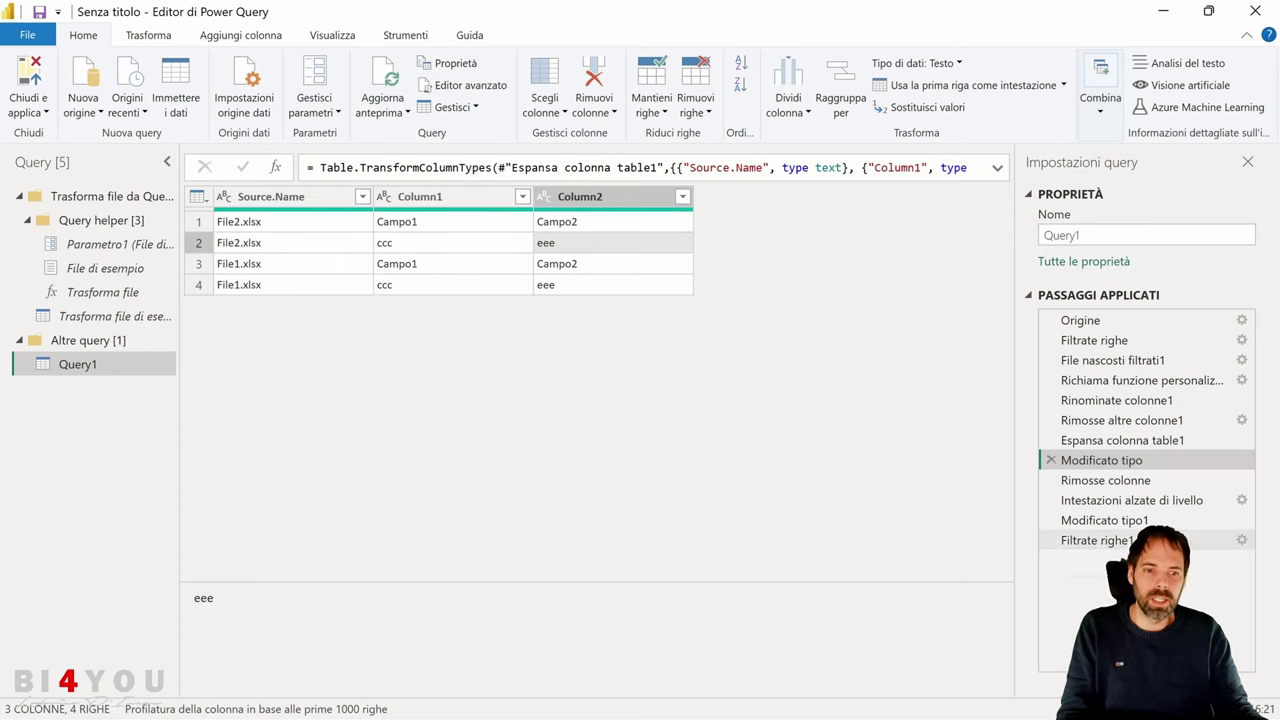
click(1100, 540)
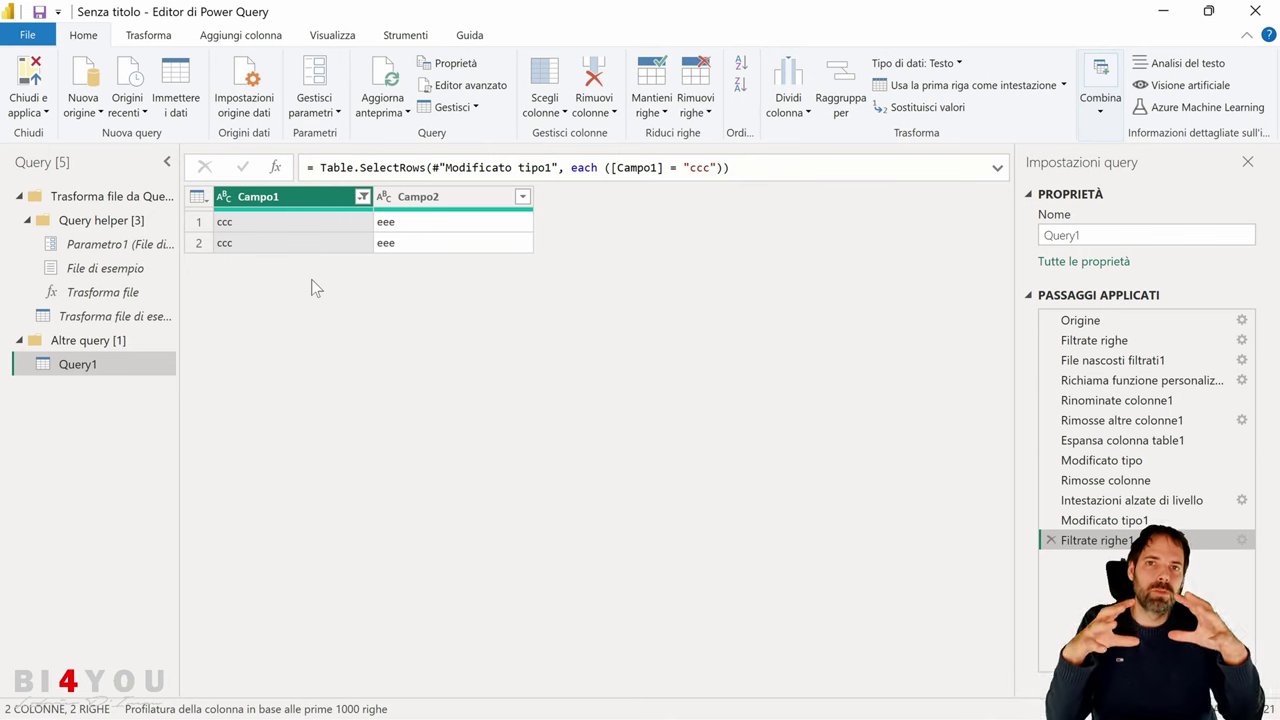